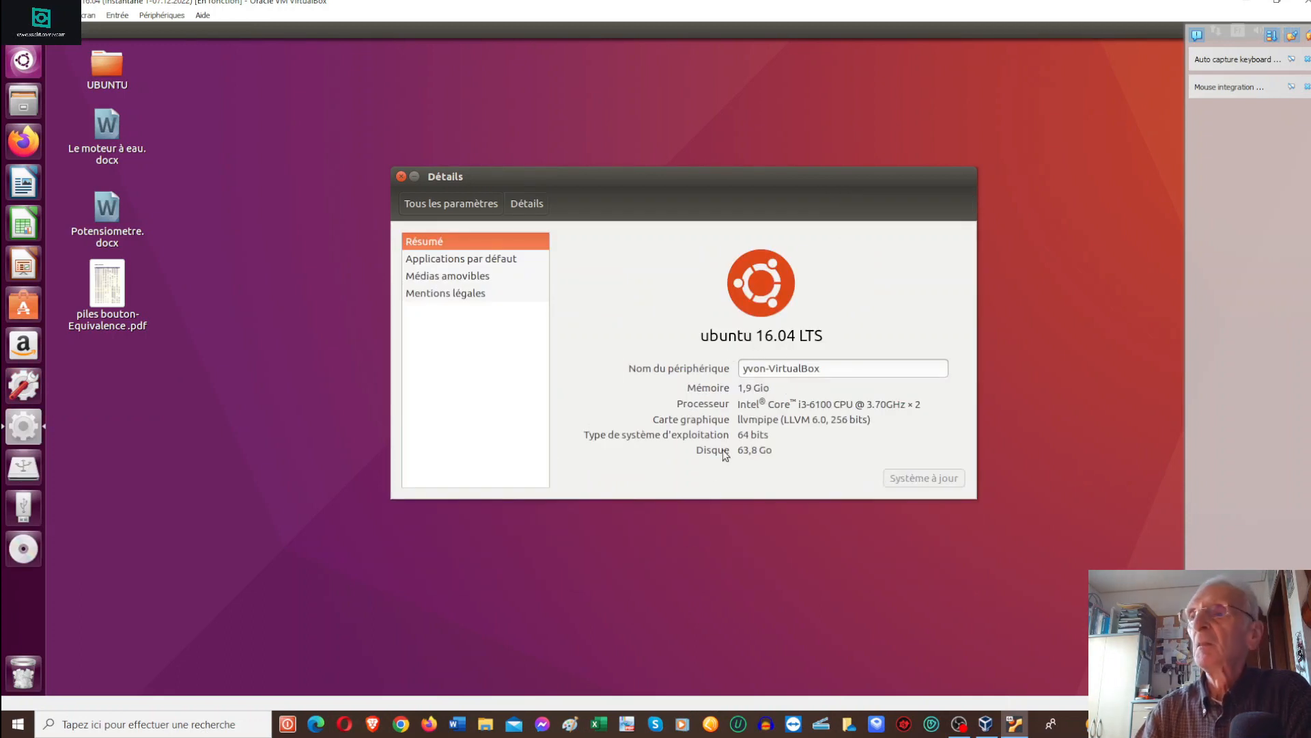
- Close the ubuntu 16.04 LTS Détails window and bring up the Dash search
{"action": "left_click", "coordinate": [401, 176]}
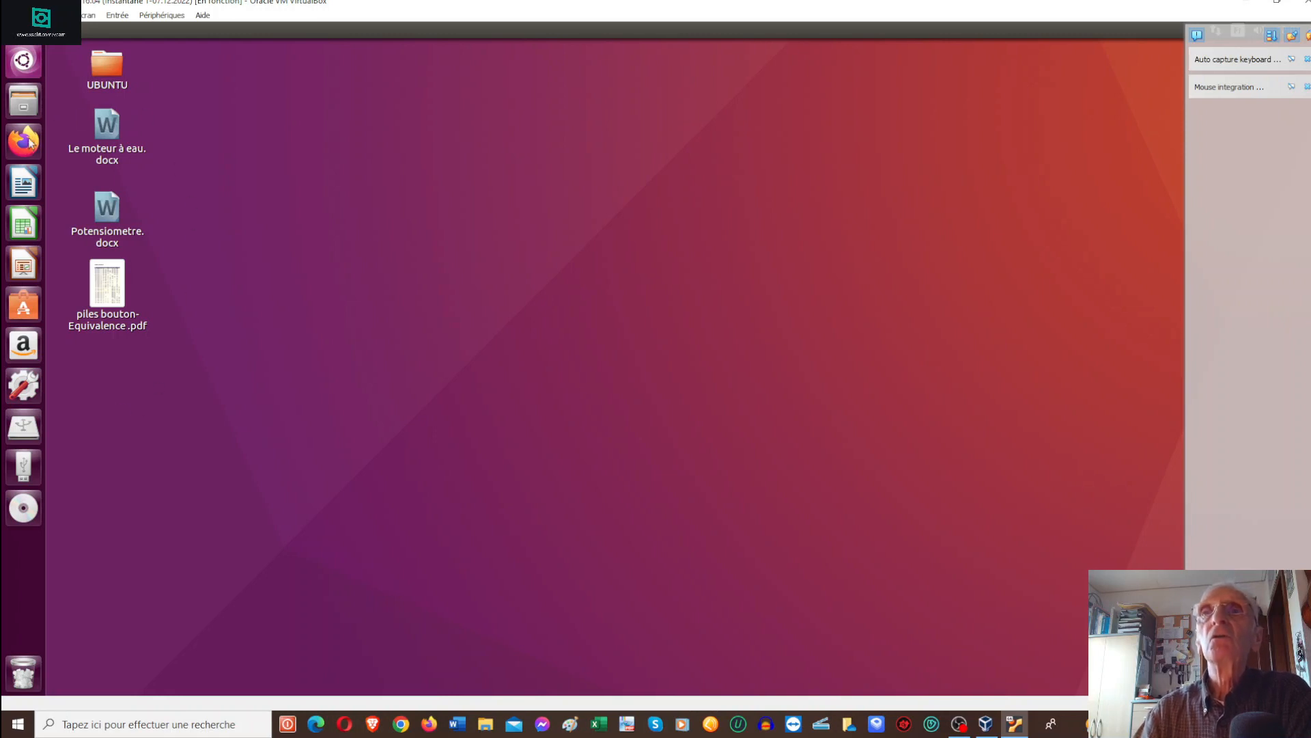
{"action": "left_click", "coordinate": [24, 61]}
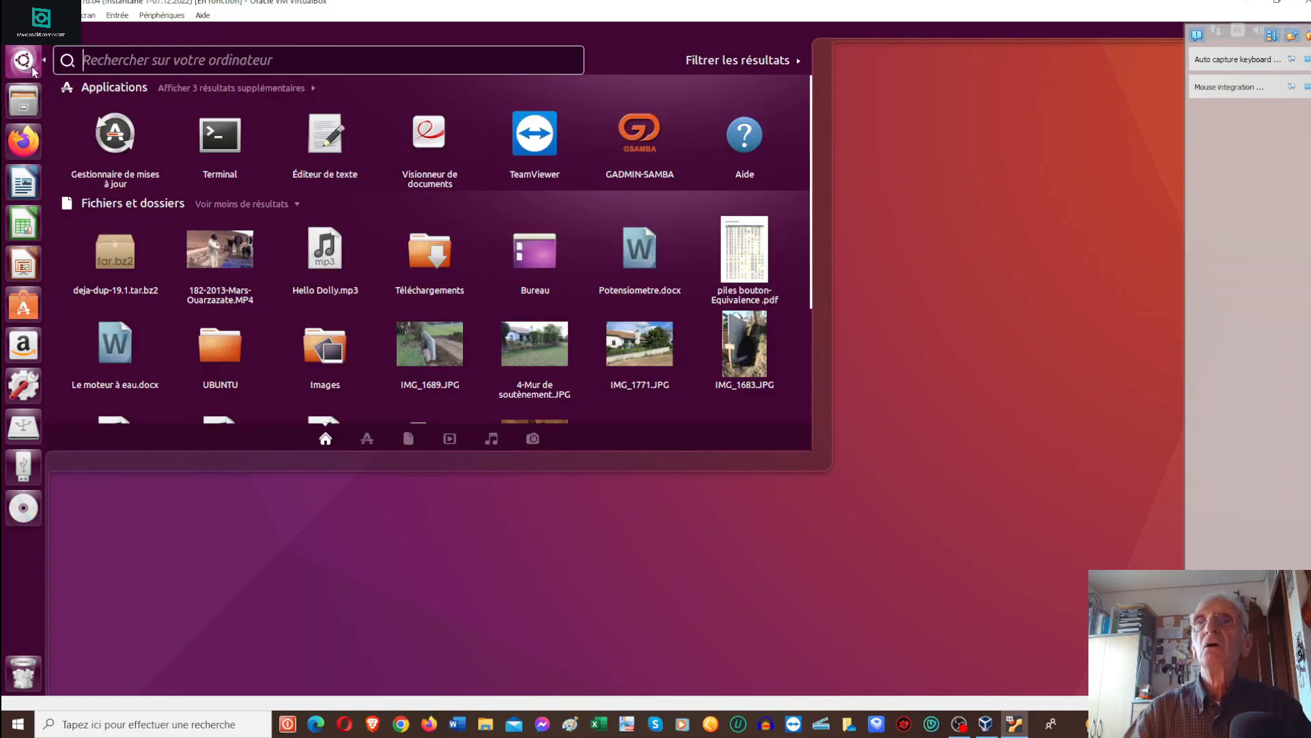
{"action": "left_click", "coordinate": [117, 132]}
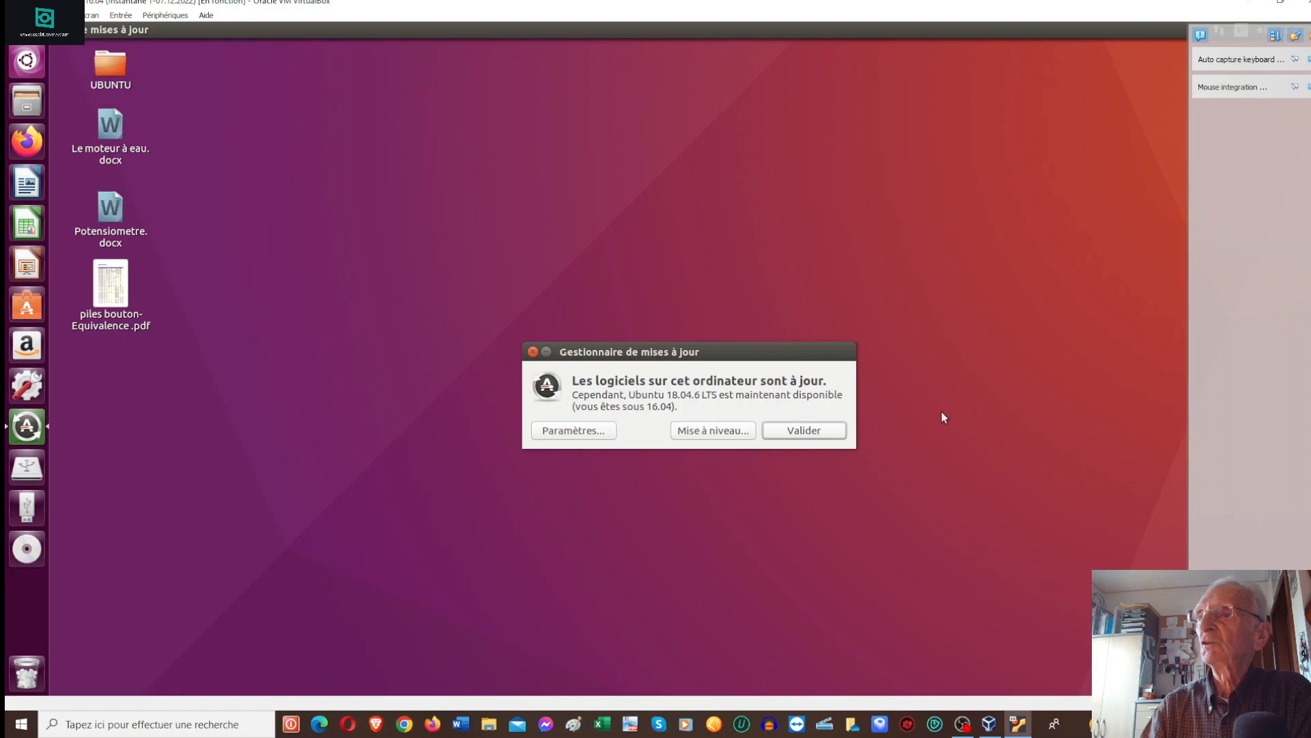
{"action": "left_click", "coordinate": [801, 430]}
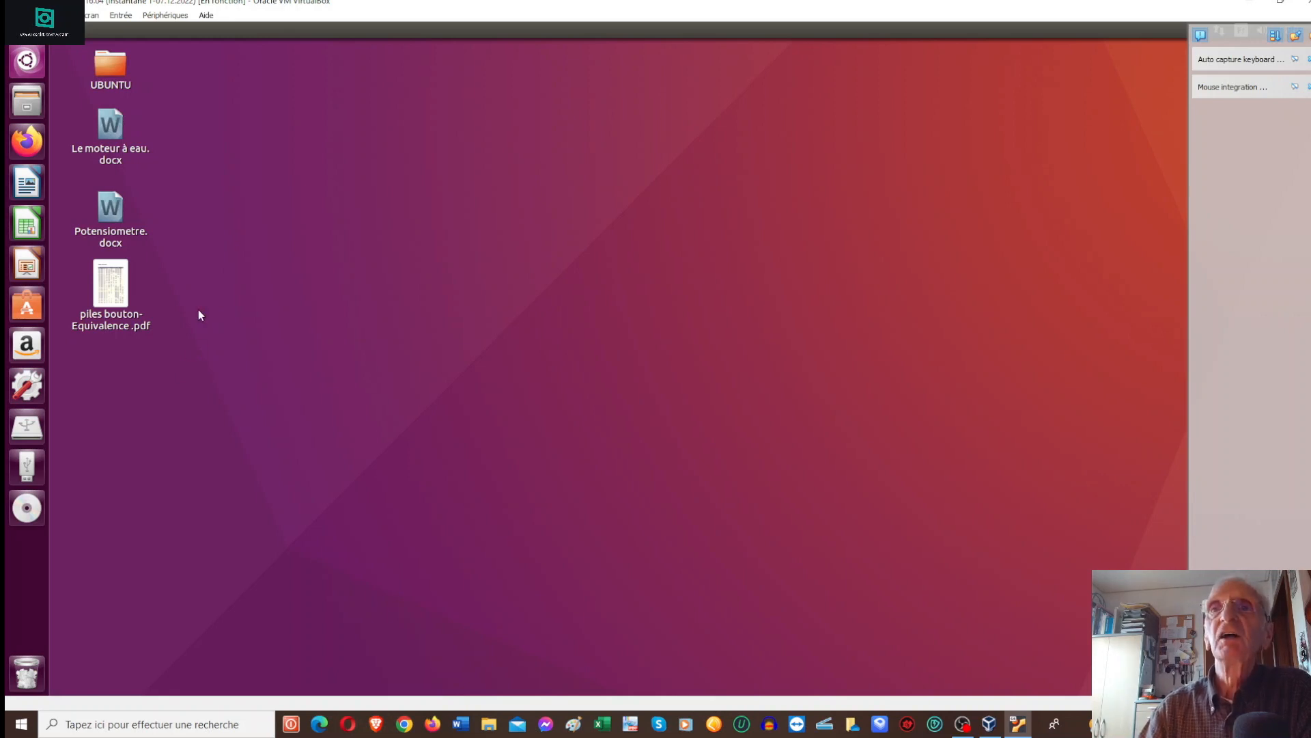
{"action": "left_click", "coordinate": [27, 101]}
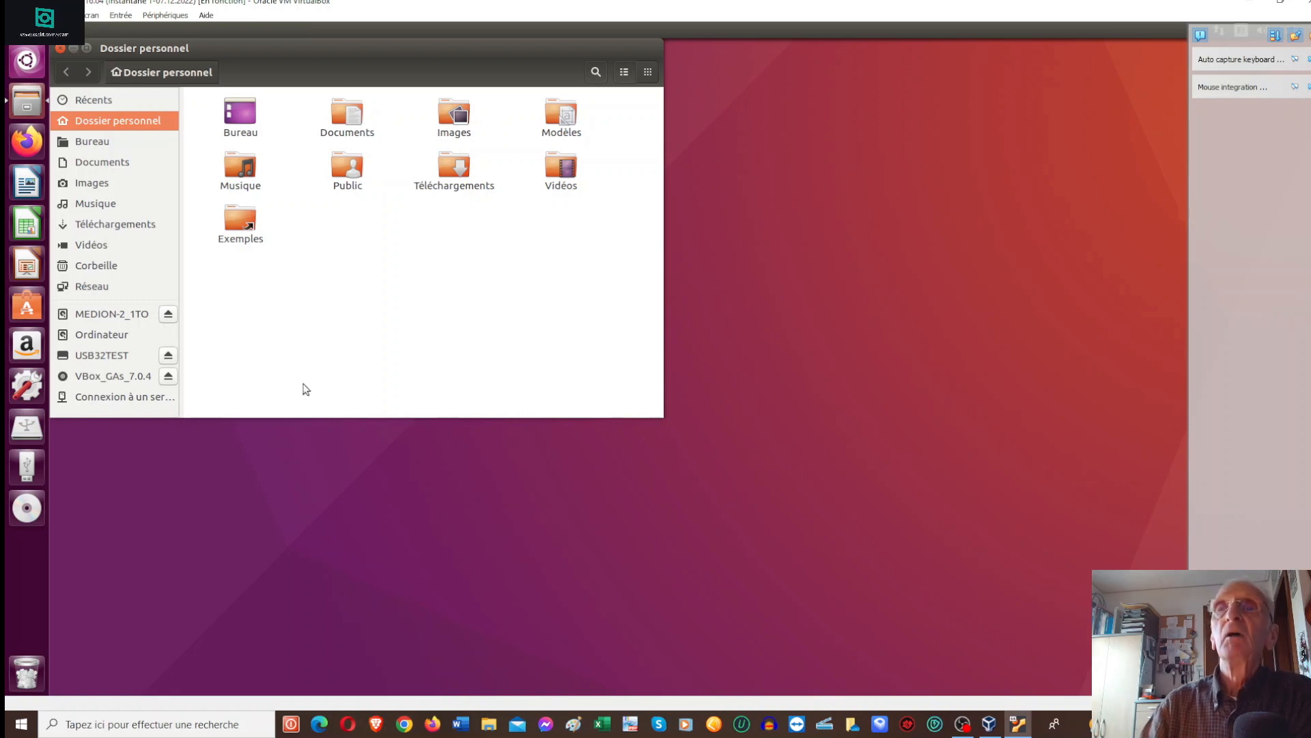
- Browse Bureau, Documents, Images, Musique, Téléchargements and Vidéos, ending on Corbeille with rufus-3.21.exe
{"action": "left_click", "coordinate": [91, 142]}
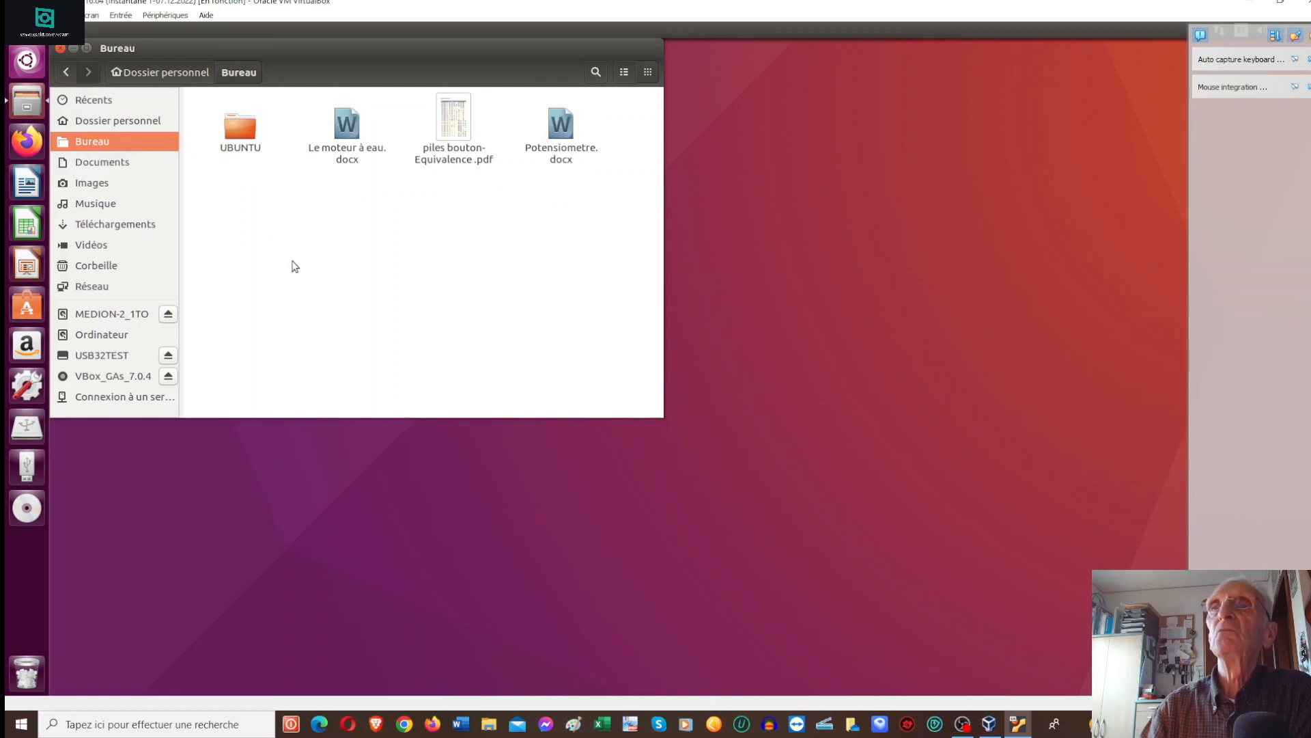
{"action": "left_click", "coordinate": [99, 164]}
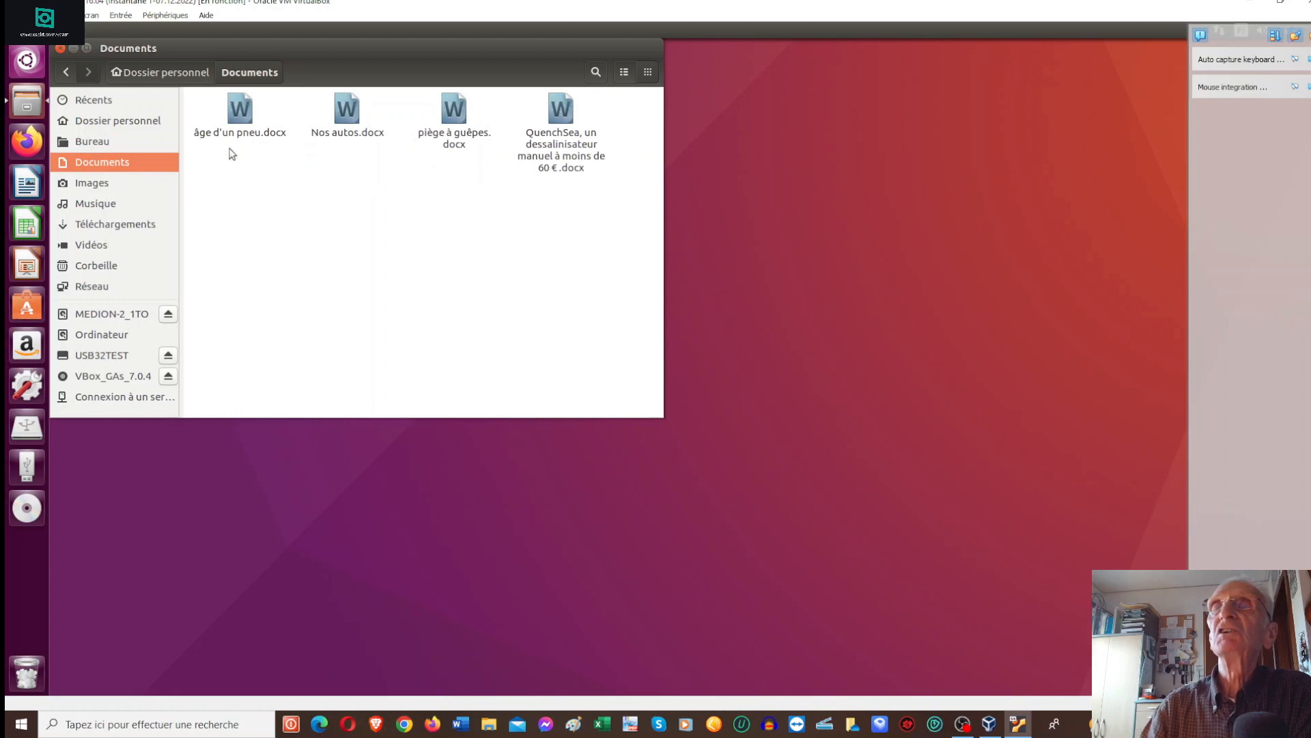
{"action": "left_click", "coordinate": [94, 186]}
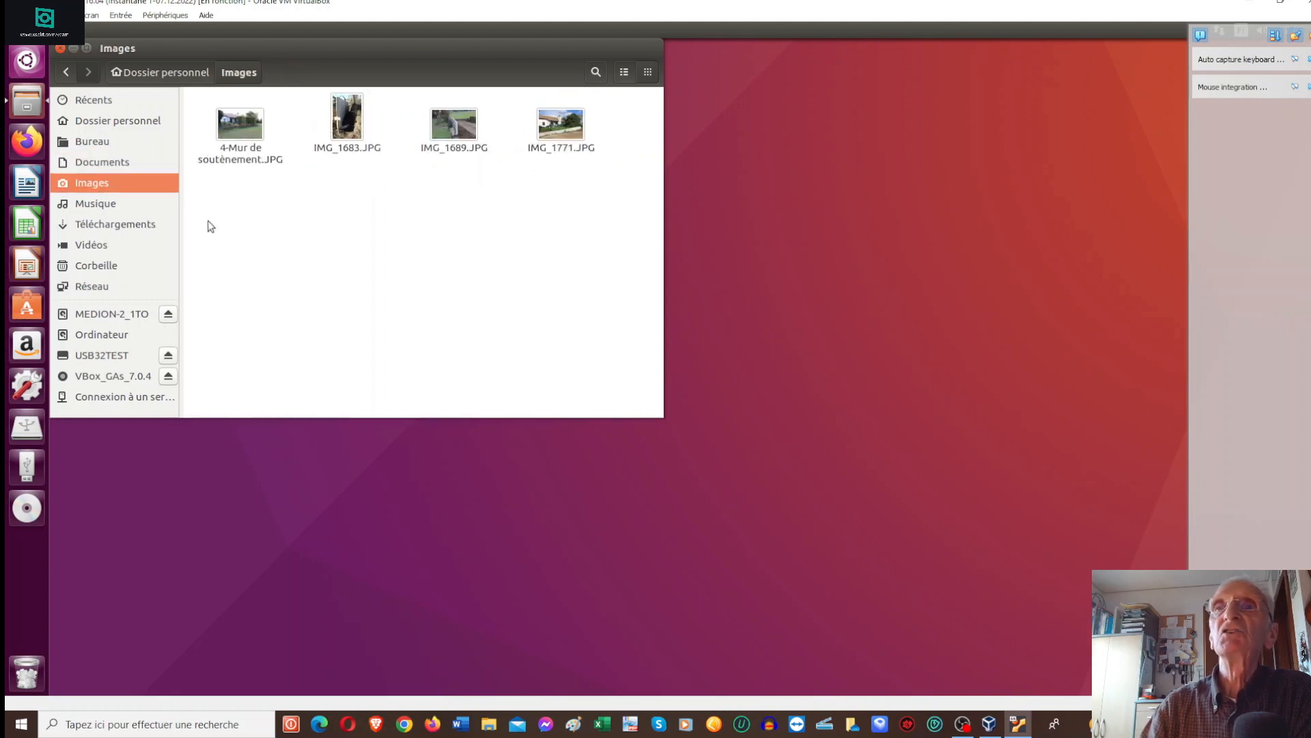
{"action": "left_click", "coordinate": [102, 204]}
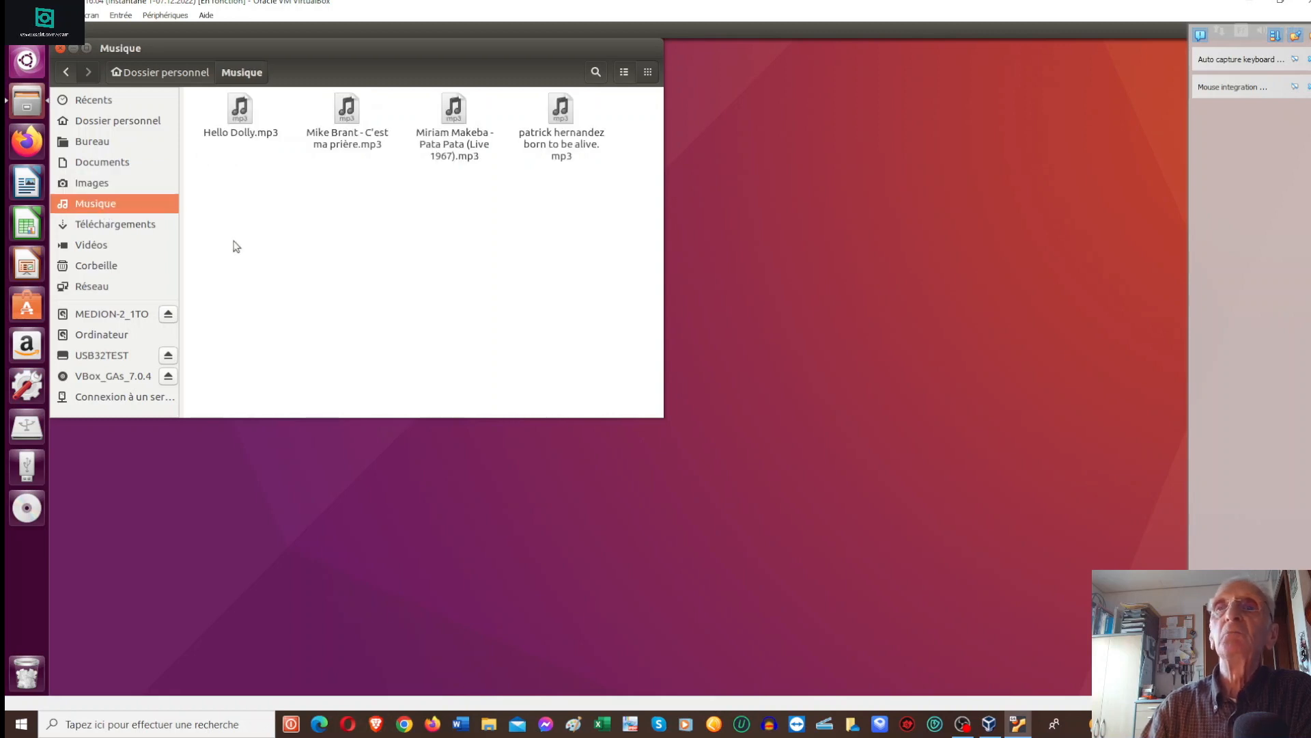
{"action": "left_click", "coordinate": [127, 224]}
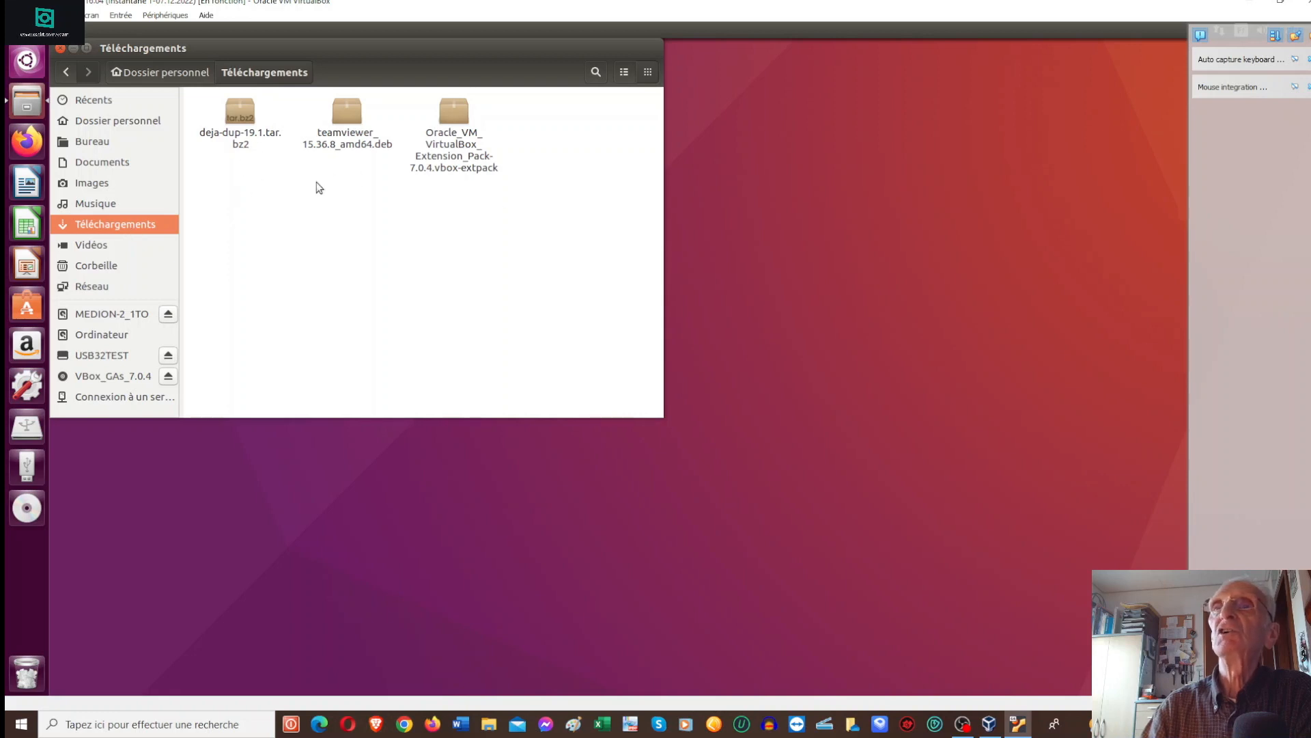
{"action": "left_click", "coordinate": [103, 245]}
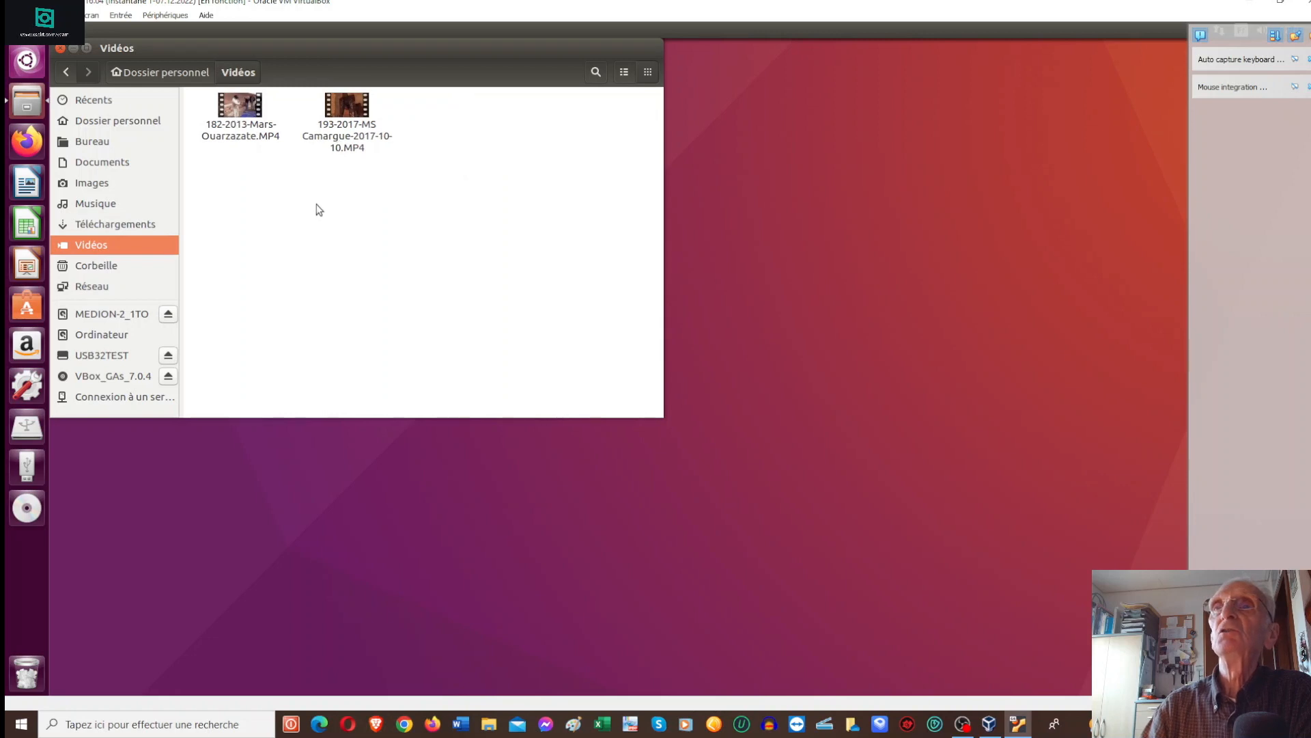
{"action": "left_click", "coordinate": [95, 265]}
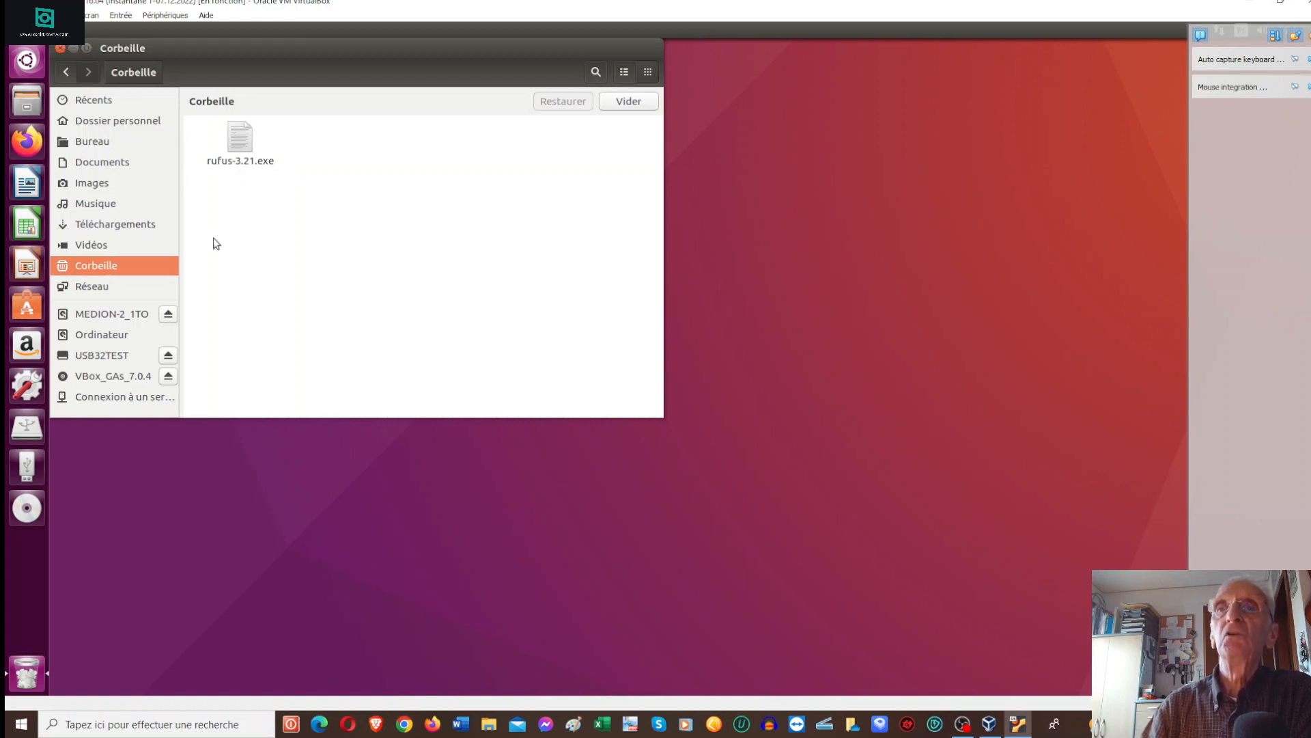
- Dismiss the Trash menus without choosing Vider la corbeille, close Files, then open the MEDION-2_1TO drive
{"action": "right_click", "coordinate": [245, 217]}
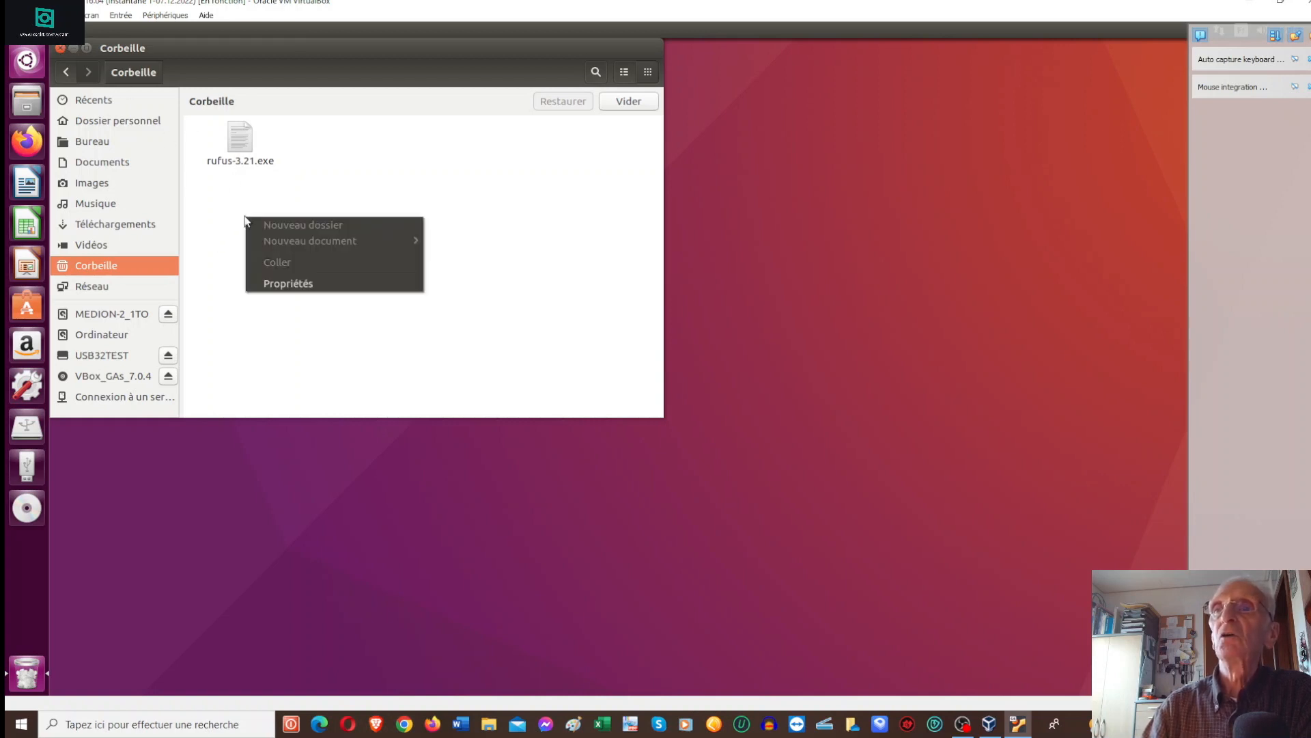
{"action": "left_click", "coordinate": [243, 223]}
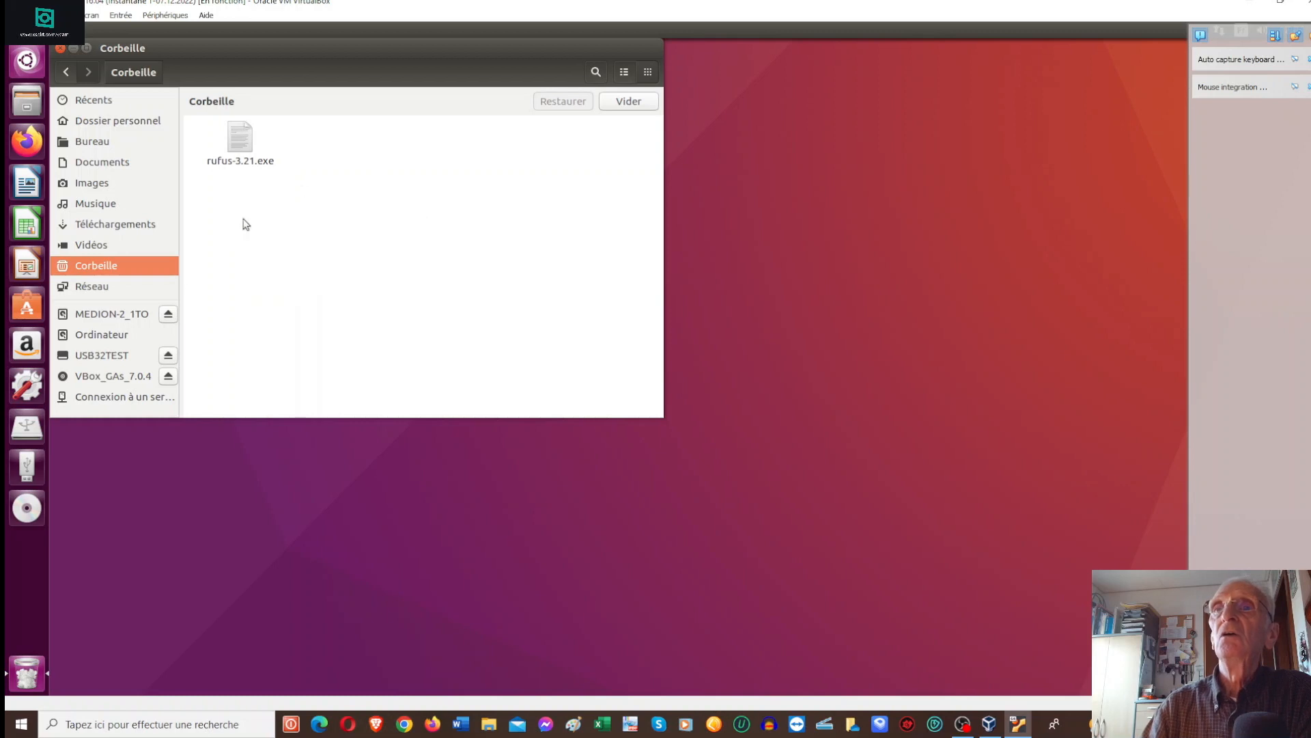
{"action": "right_click", "coordinate": [108, 272]}
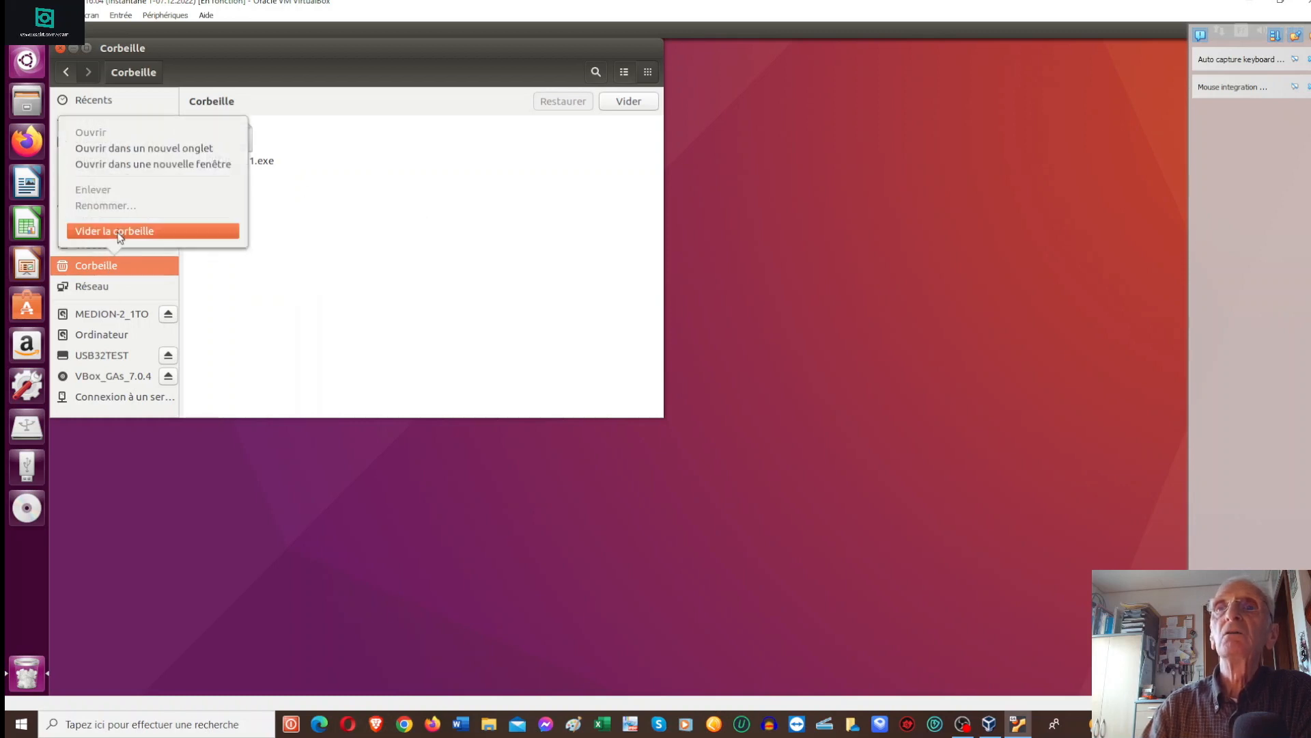
{"action": "left_click", "coordinate": [402, 243]}
{"action": "left_click", "coordinate": [60, 48]}
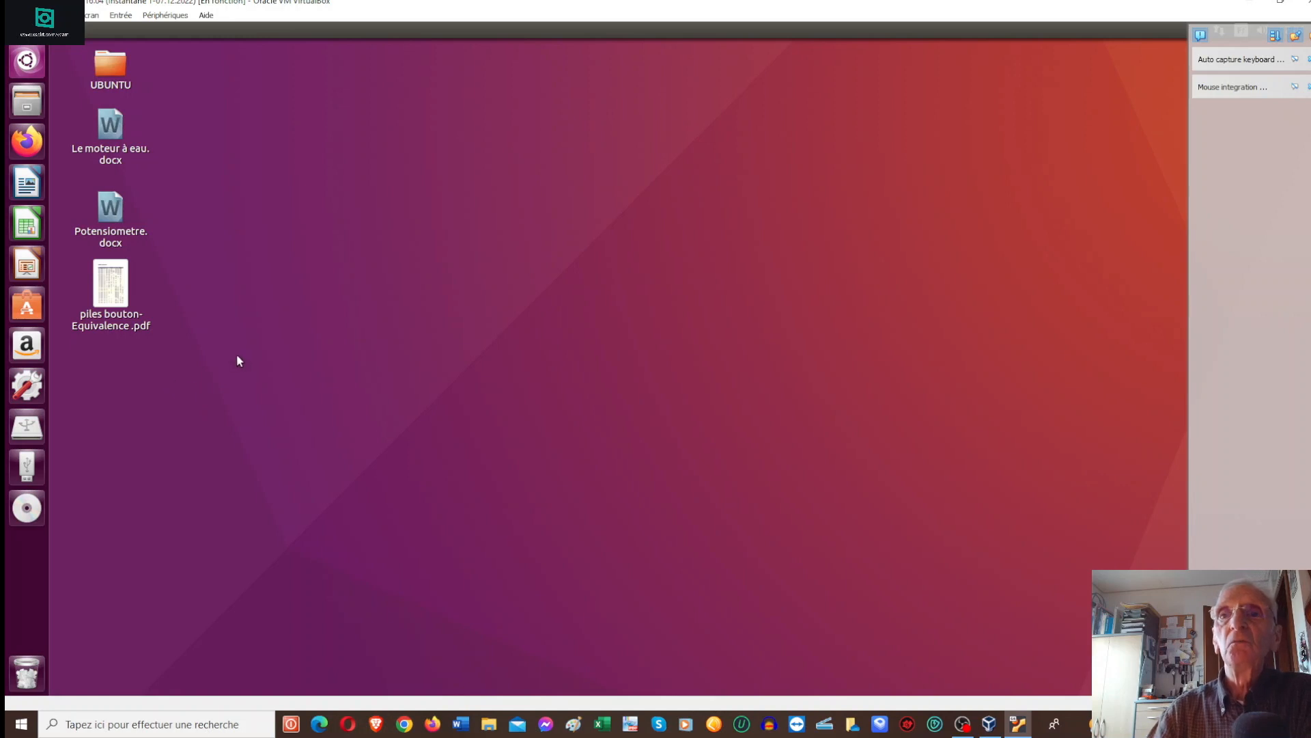
{"action": "left_click", "coordinate": [26, 429]}
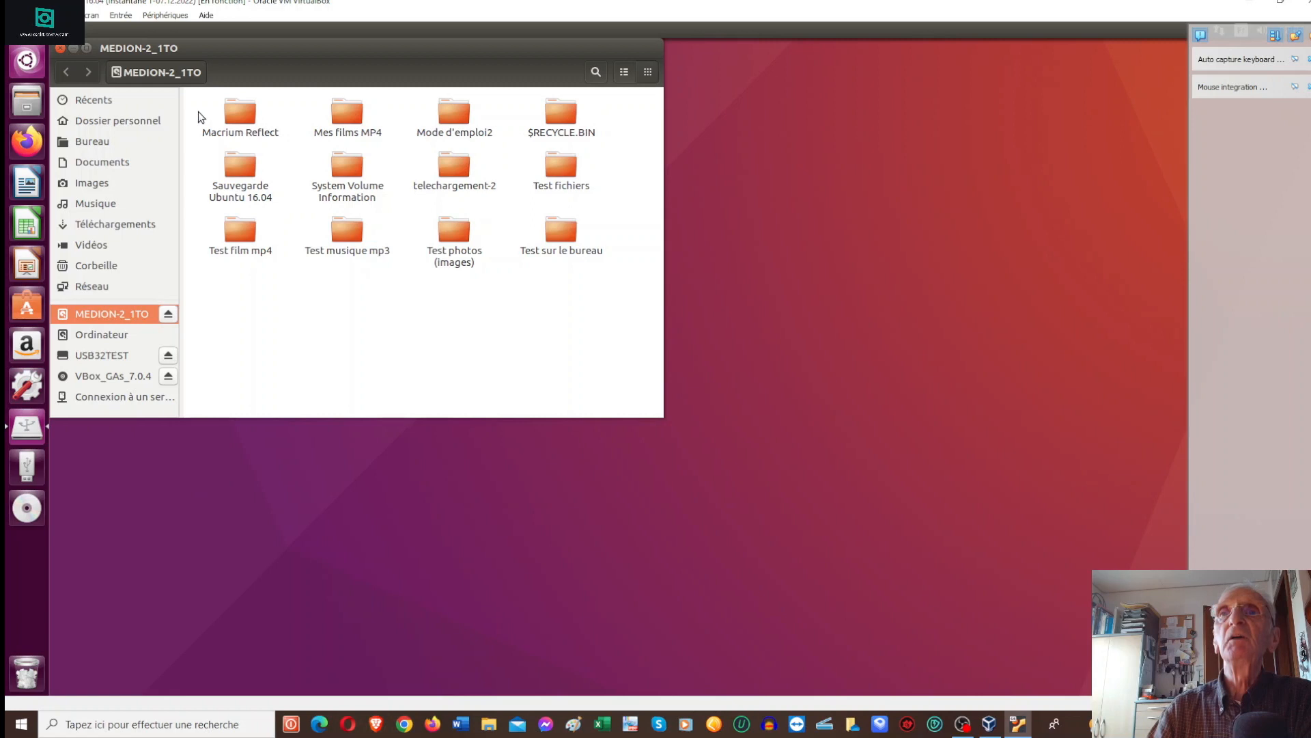
{"action": "left_click", "coordinate": [59, 48]}
{"action": "left_click", "coordinate": [27, 102]}
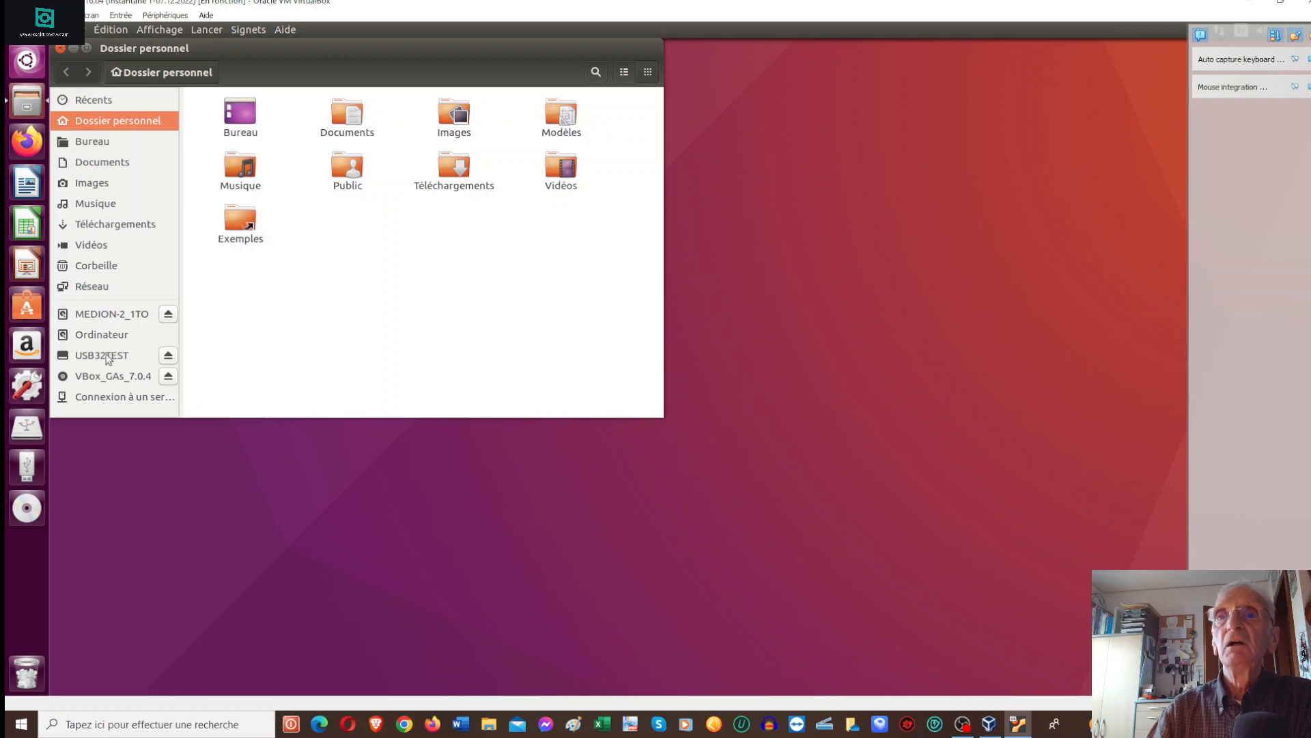
{"action": "left_click", "coordinate": [121, 316]}
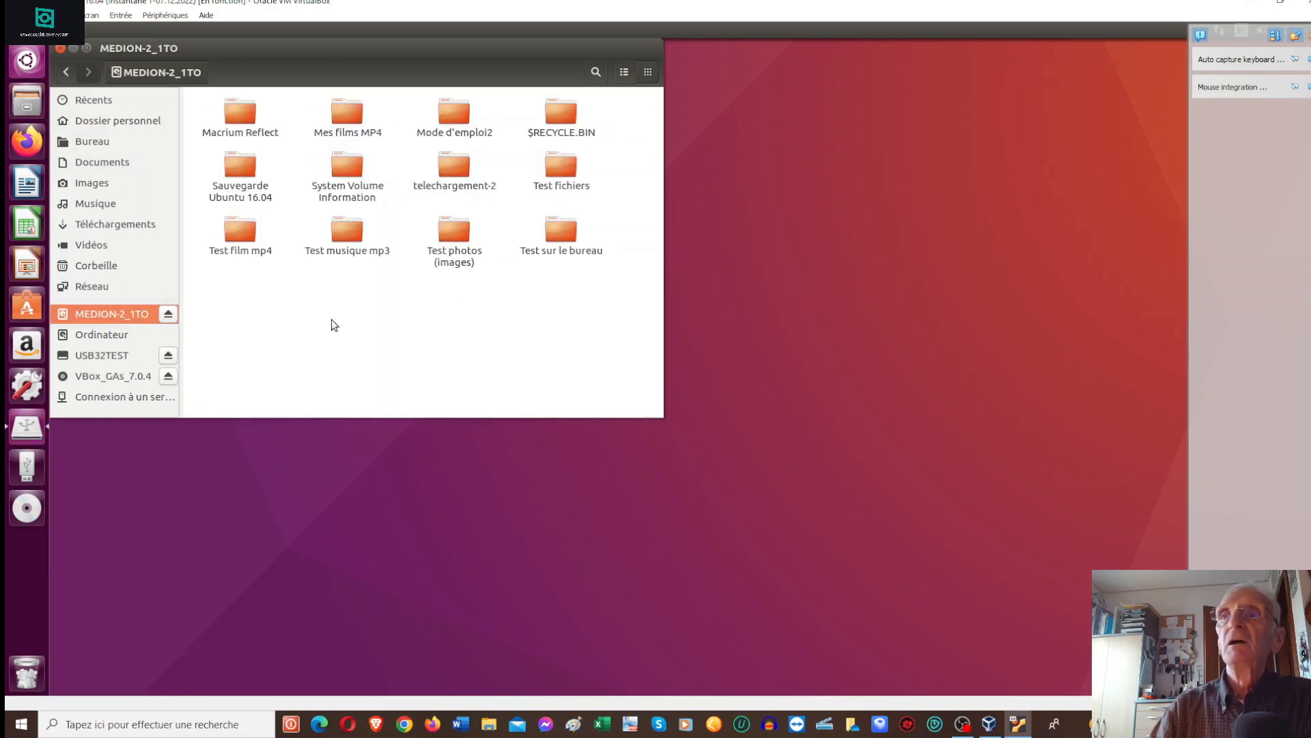
{"action": "right_click", "coordinate": [106, 319]}
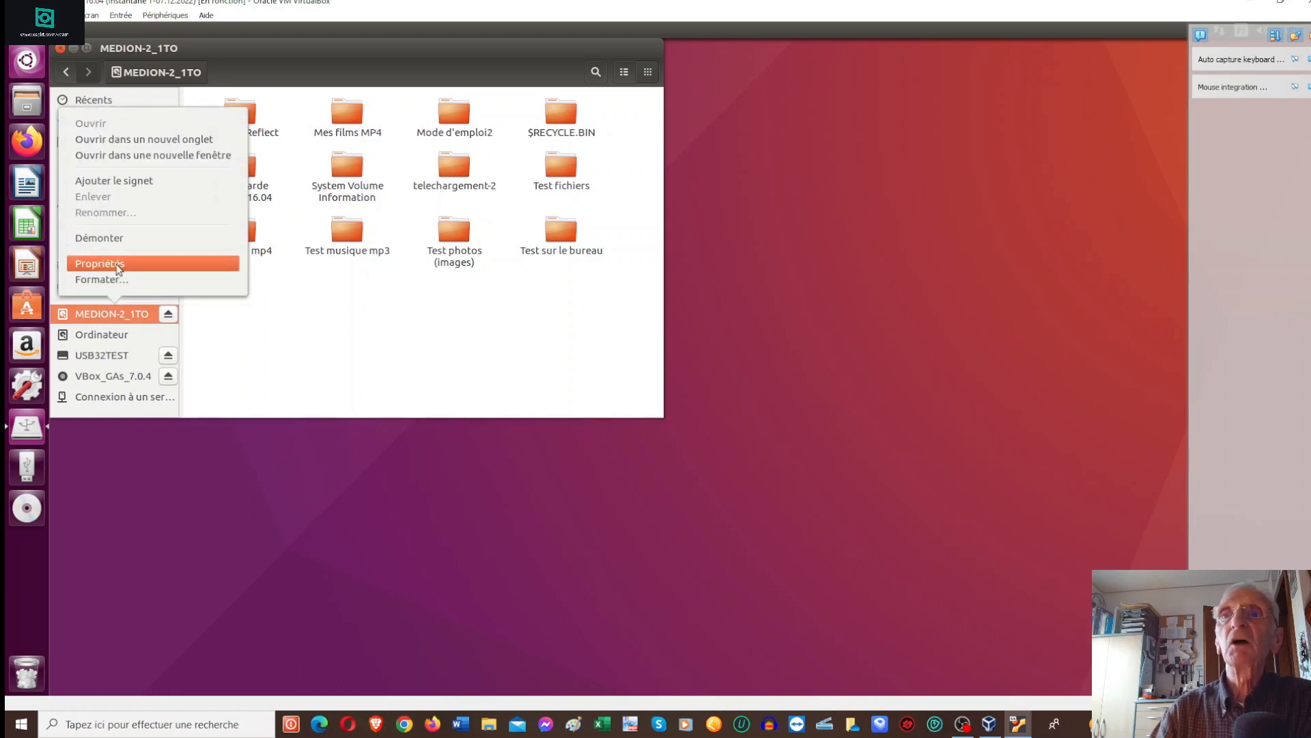
{"action": "left_click", "coordinate": [119, 264]}
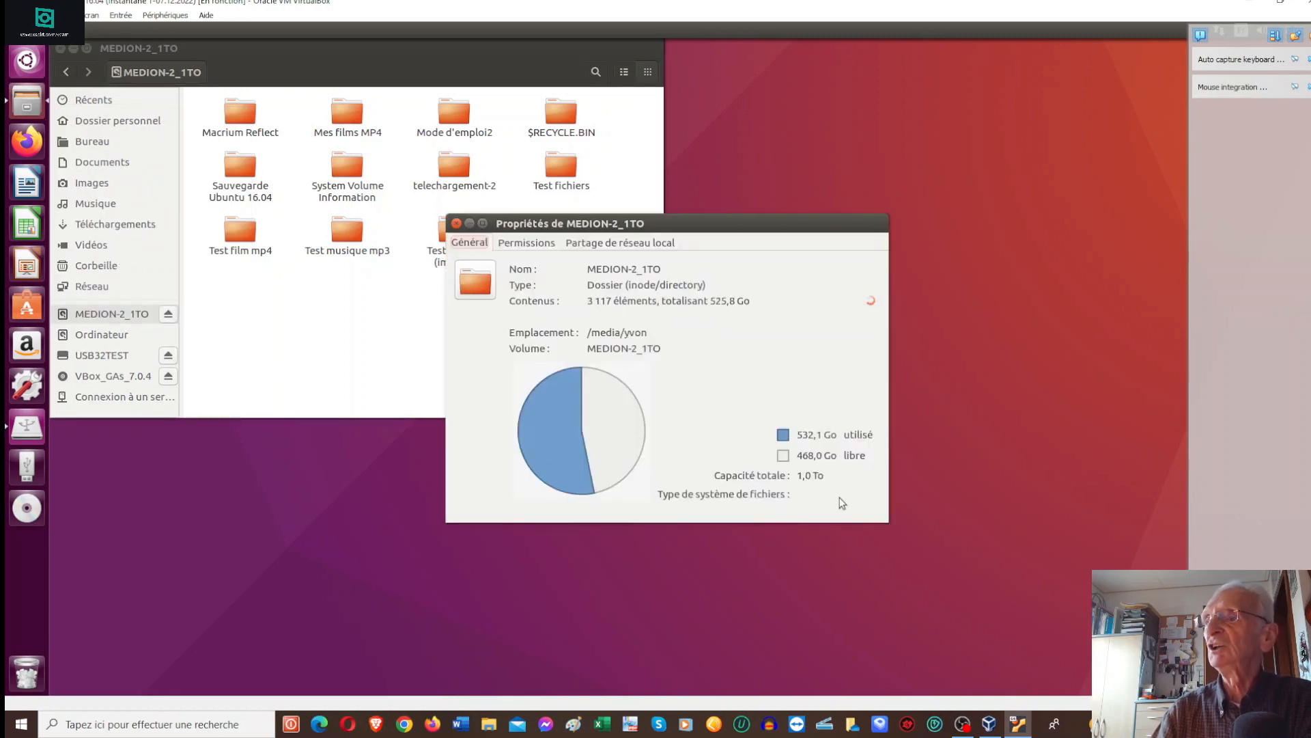
{"action": "left_click", "coordinate": [456, 223]}
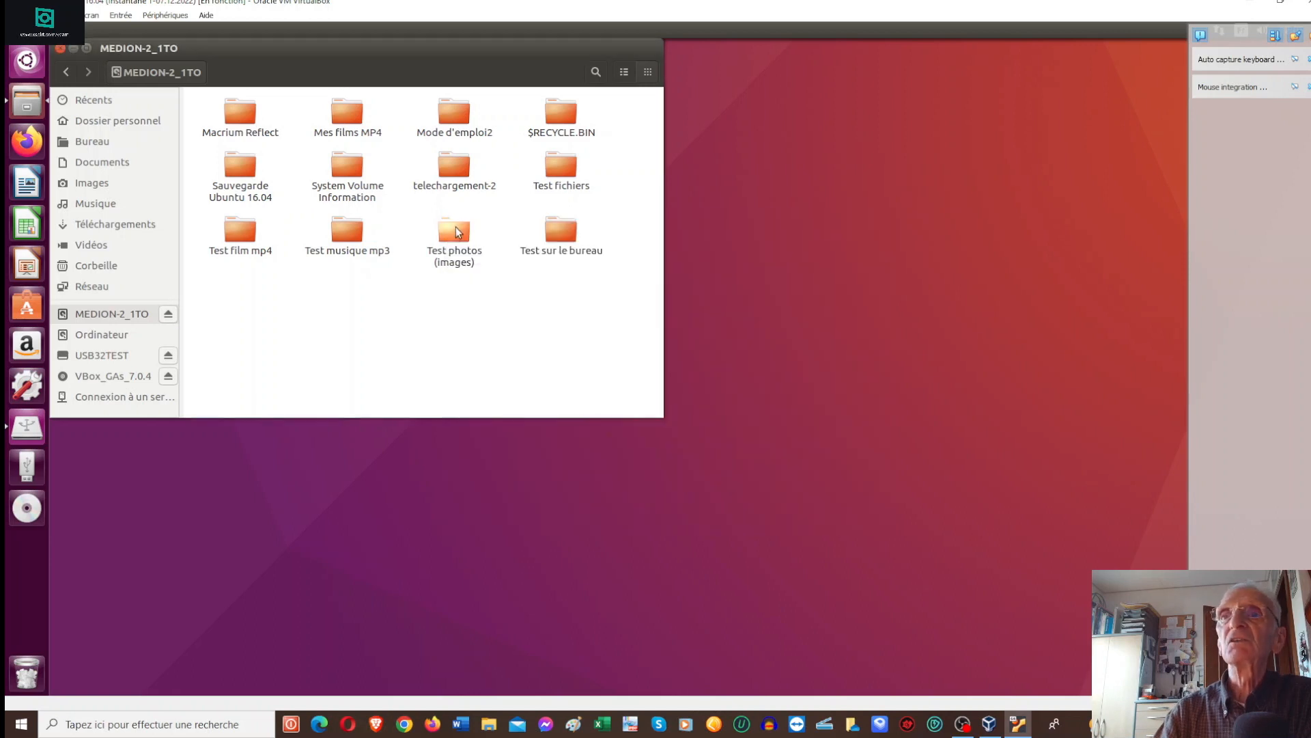
{"action": "left_click", "coordinate": [59, 49]}
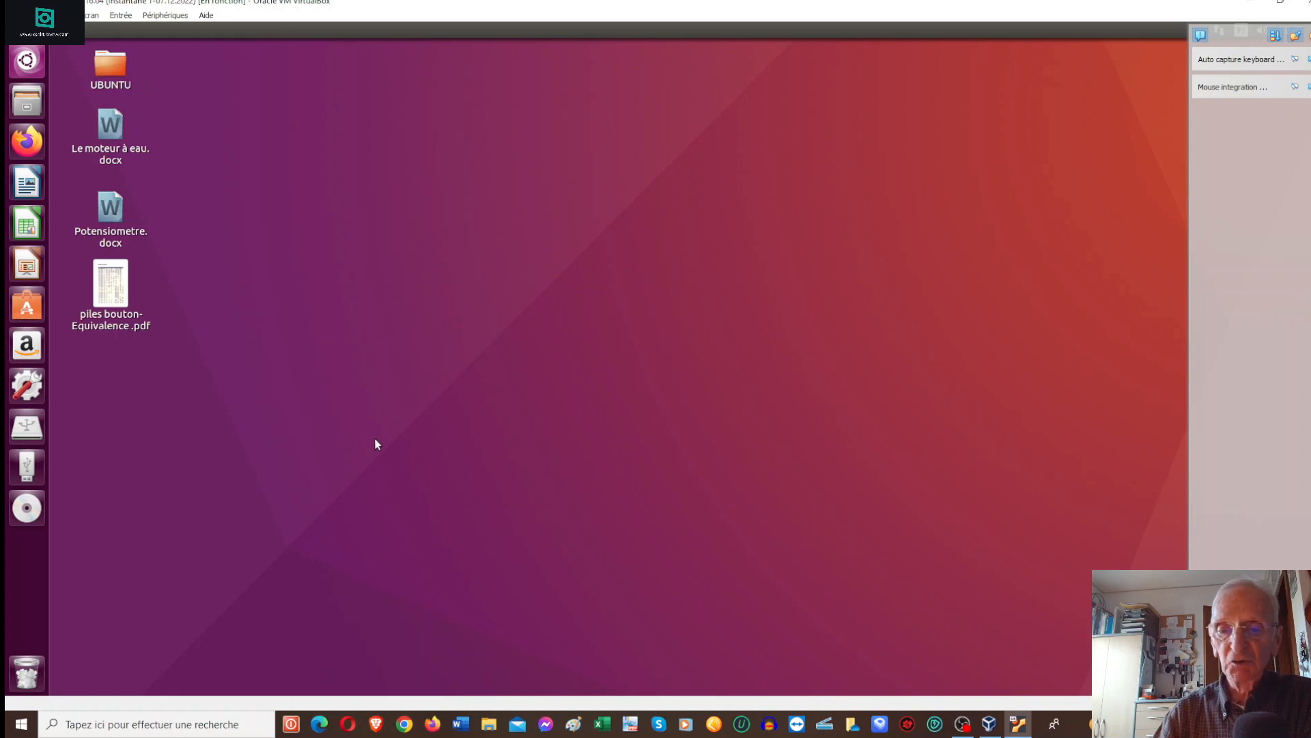
{"action": "left_click", "coordinate": [26, 62]}
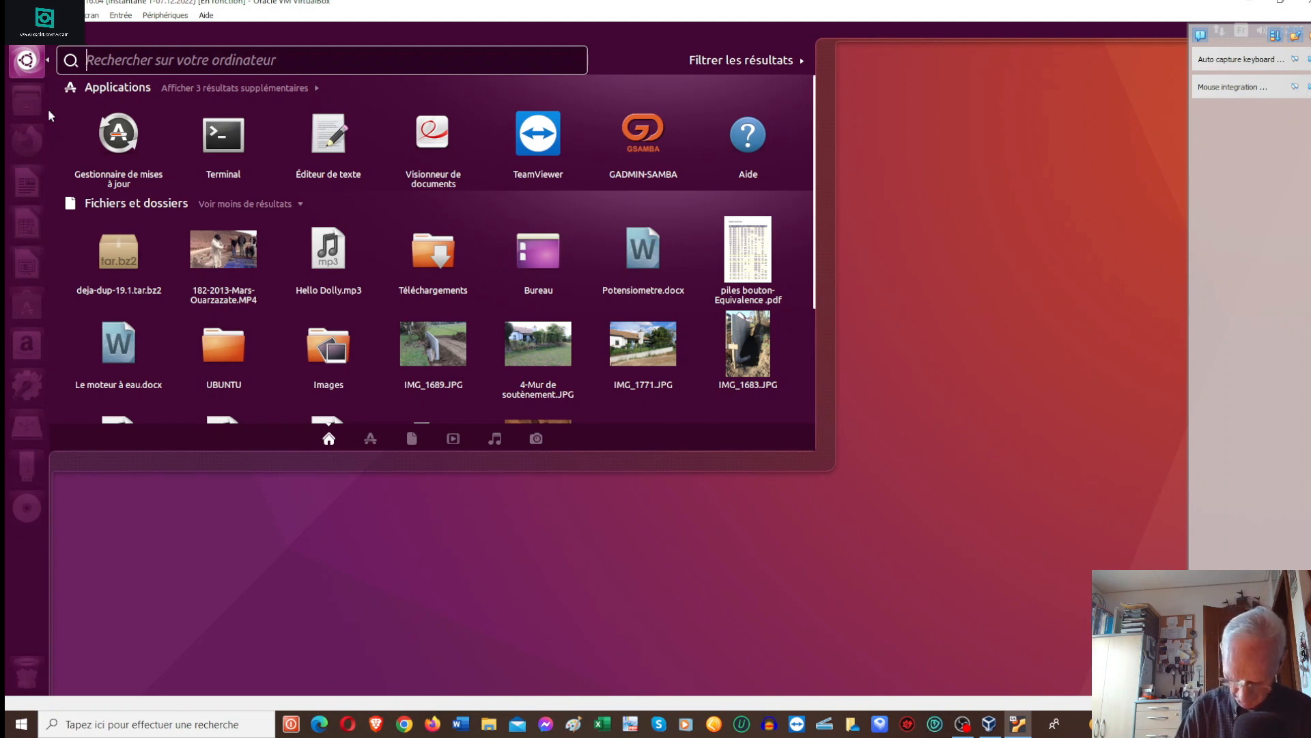
- Clear the 'de' Dash search and close the Dash to return to the desktop
{"action": "type", "text": "dej"}
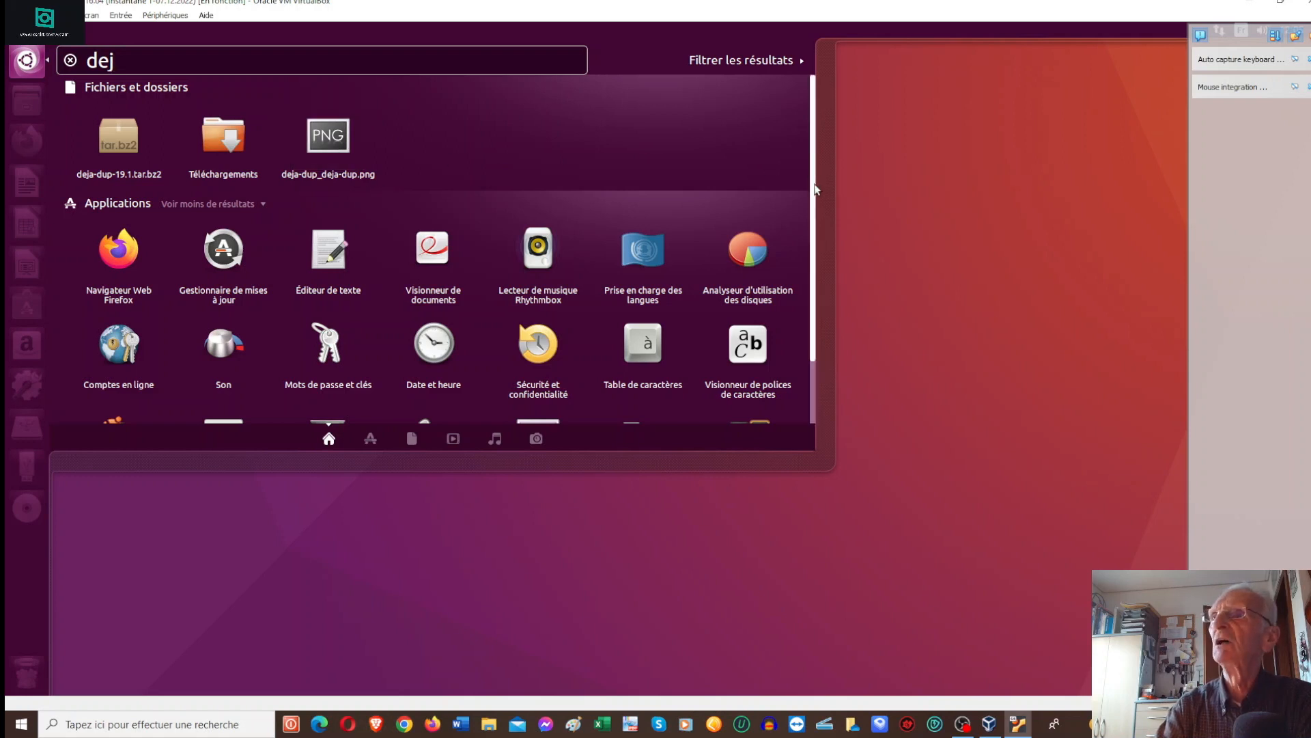
{"action": "left_click_drag", "start_coordinate": [814, 190], "coordinate": [827, 284]}
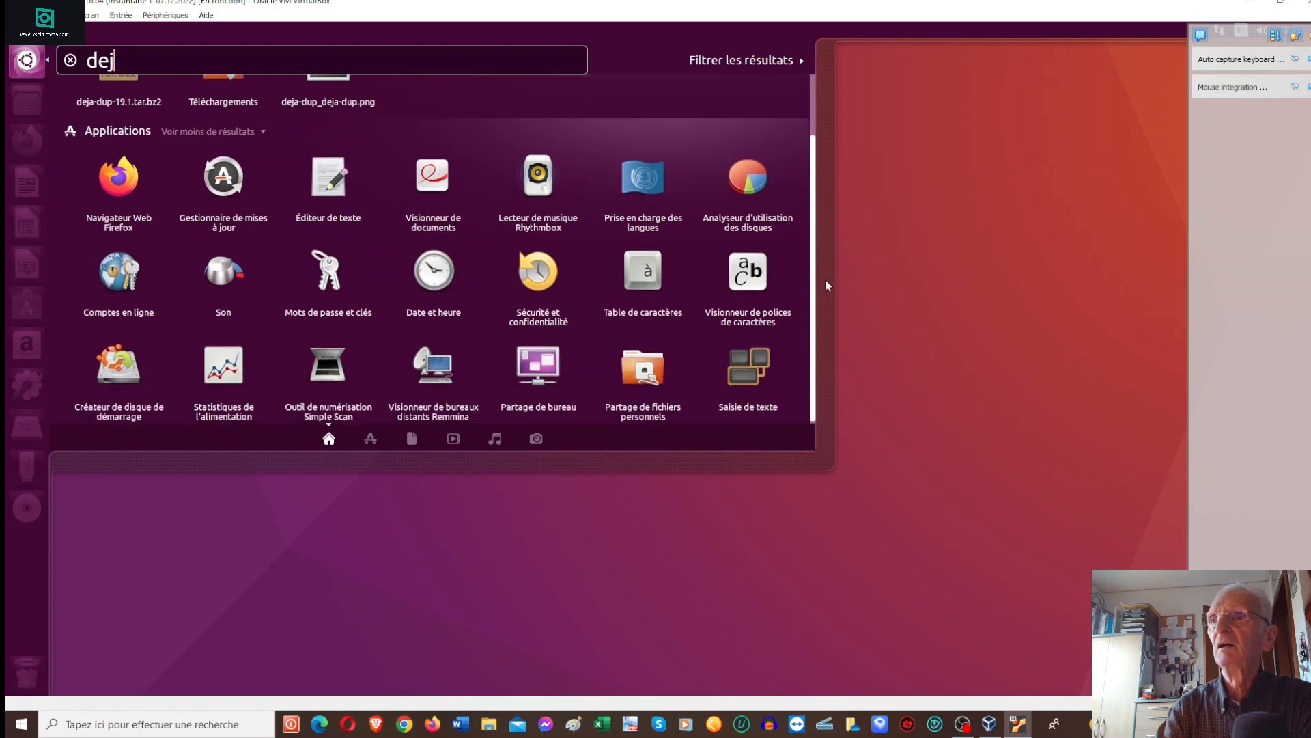
{"action": "left_click", "coordinate": [71, 60]}
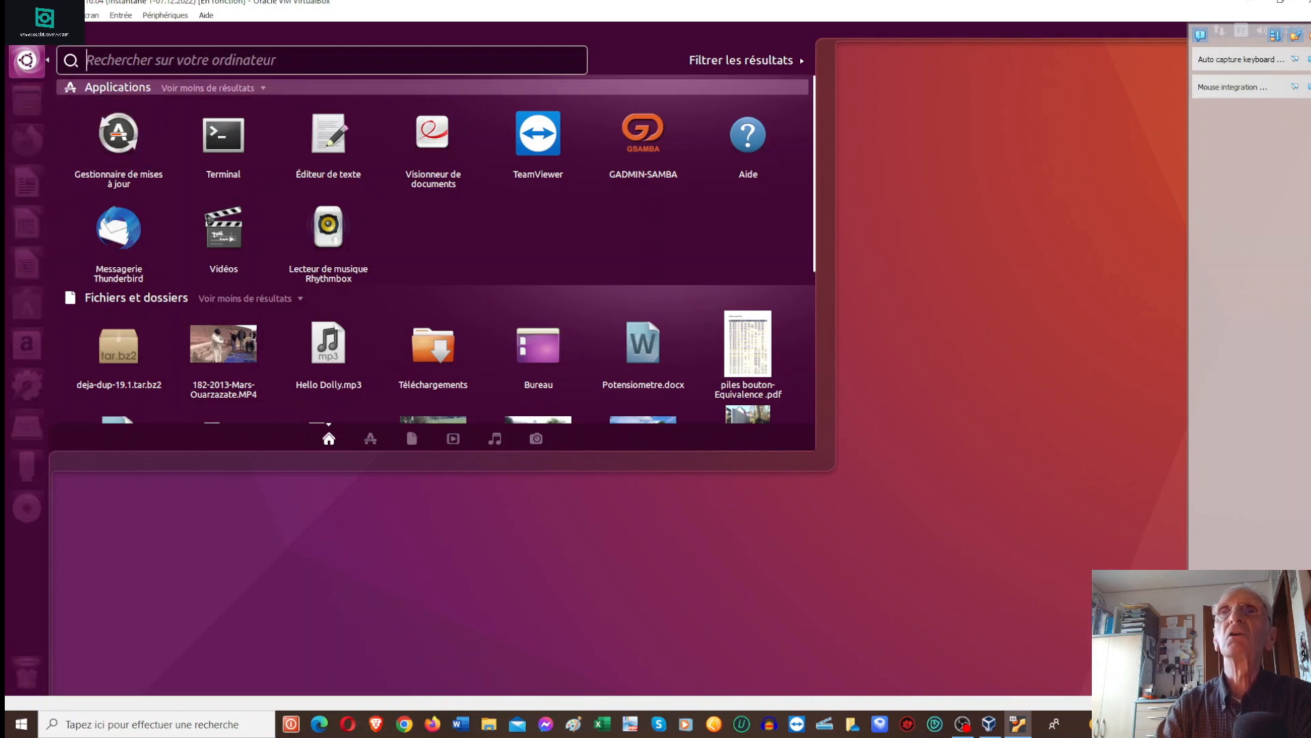
{"action": "left_click", "coordinate": [27, 63]}
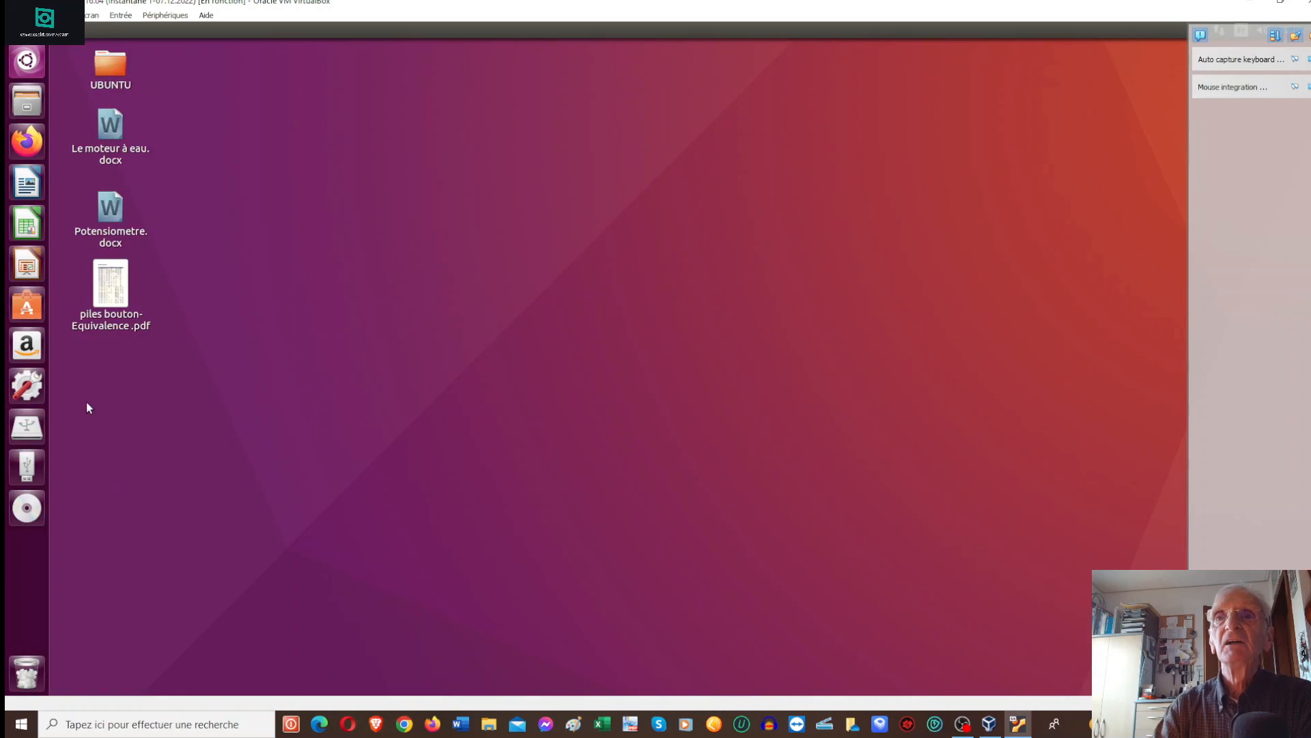
- Install Sauvegardes from a 'sauv' search in Logiciels Ubuntu, authenticating with the account password, then close it
{"action": "left_click", "coordinate": [27, 307]}
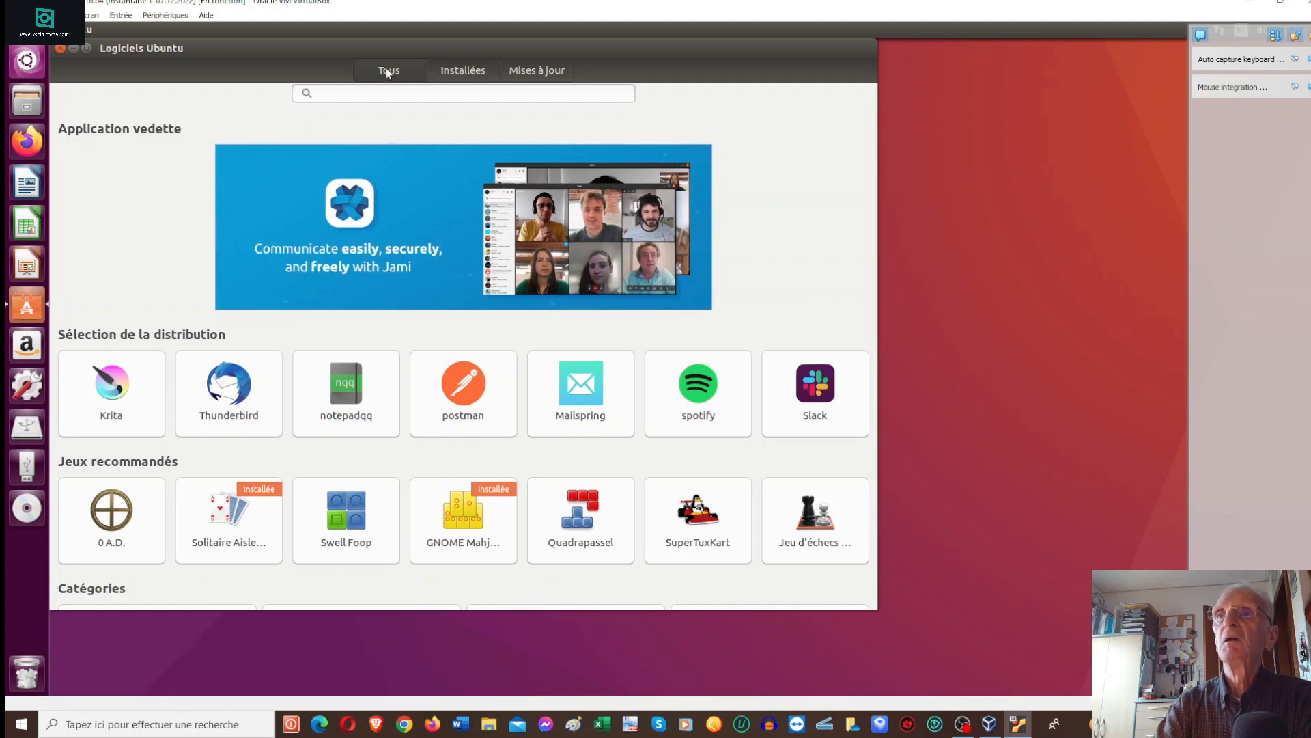
{"action": "left_click", "coordinate": [380, 97]}
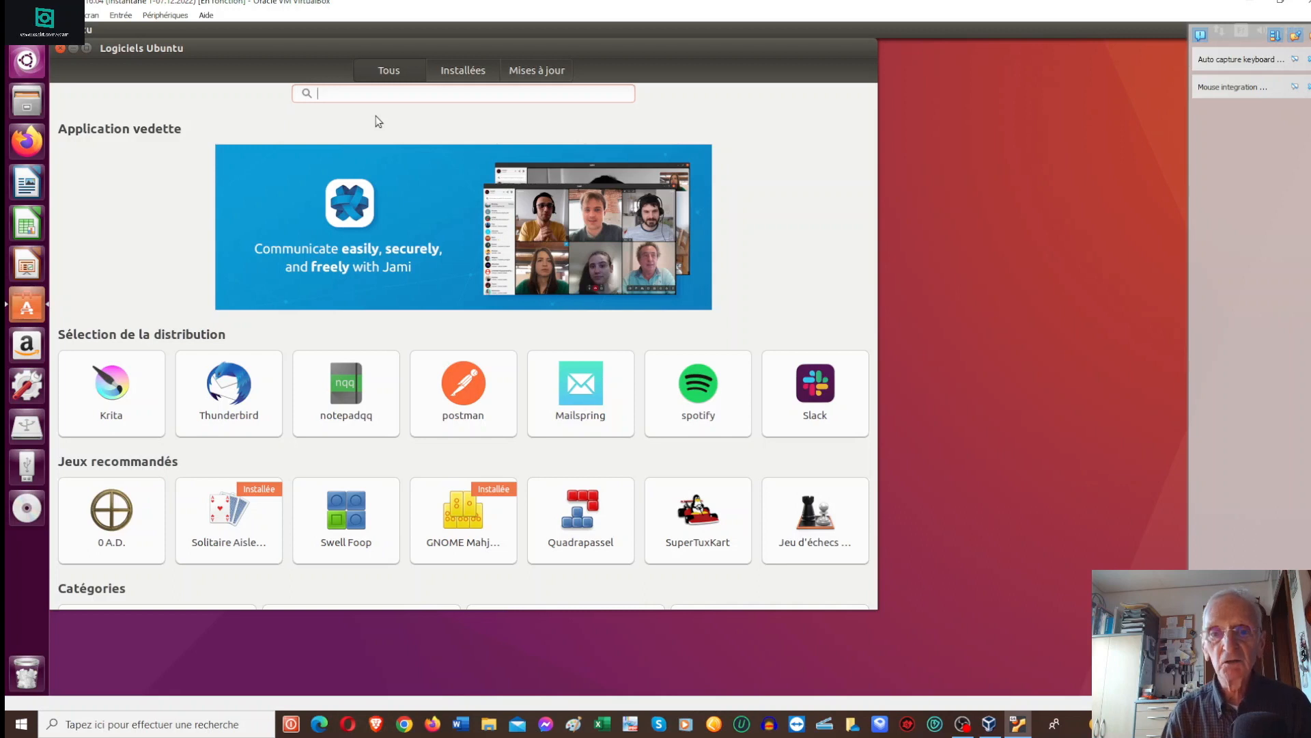
{"action": "type", "text": "sauv"}
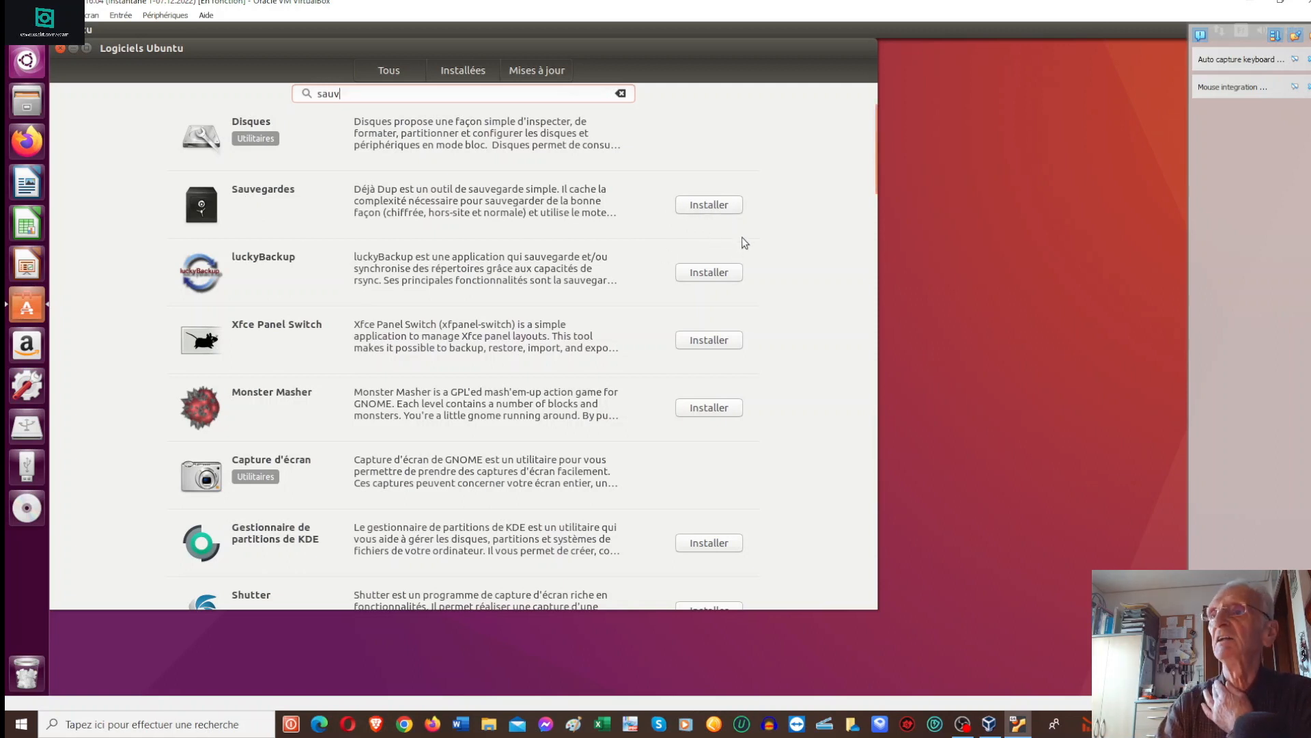
{"action": "left_click", "coordinate": [704, 209]}
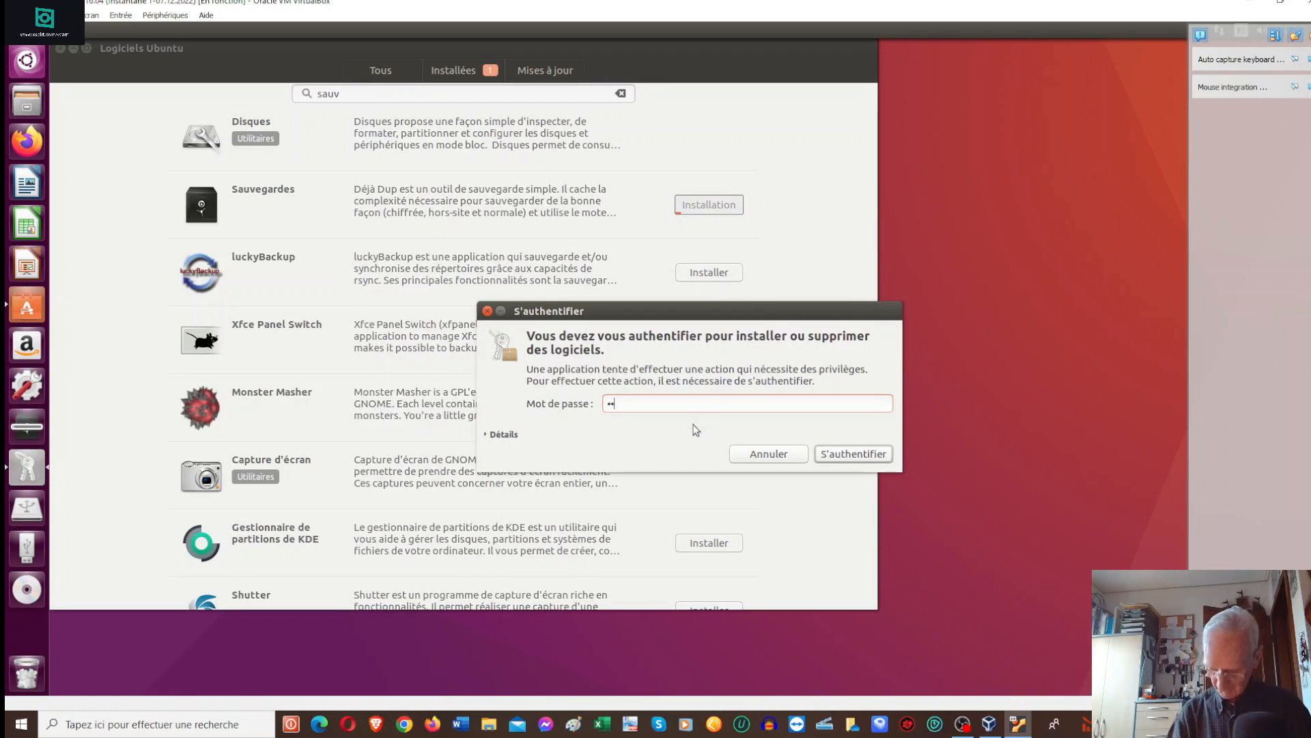
{"action": "type", "text": "•"}
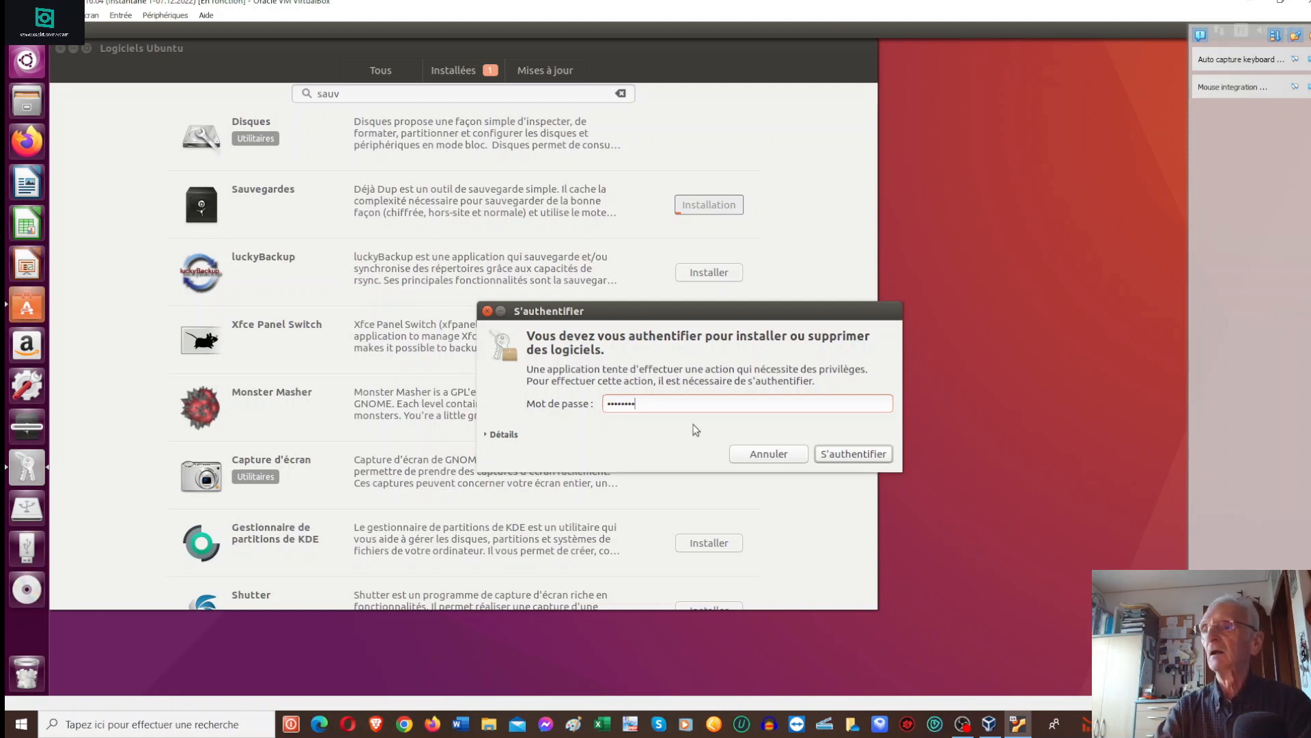
{"action": "left_click", "coordinate": [851, 452]}
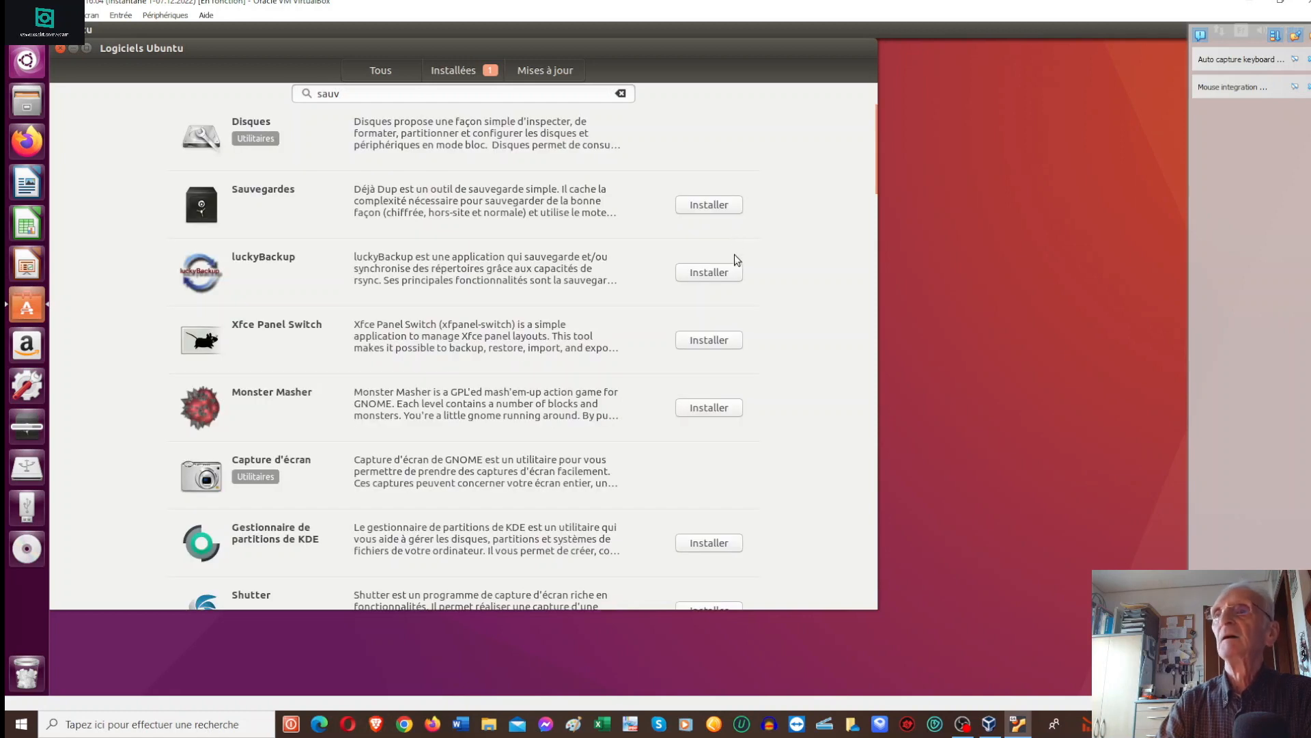
{"action": "left_click", "coordinate": [60, 50]}
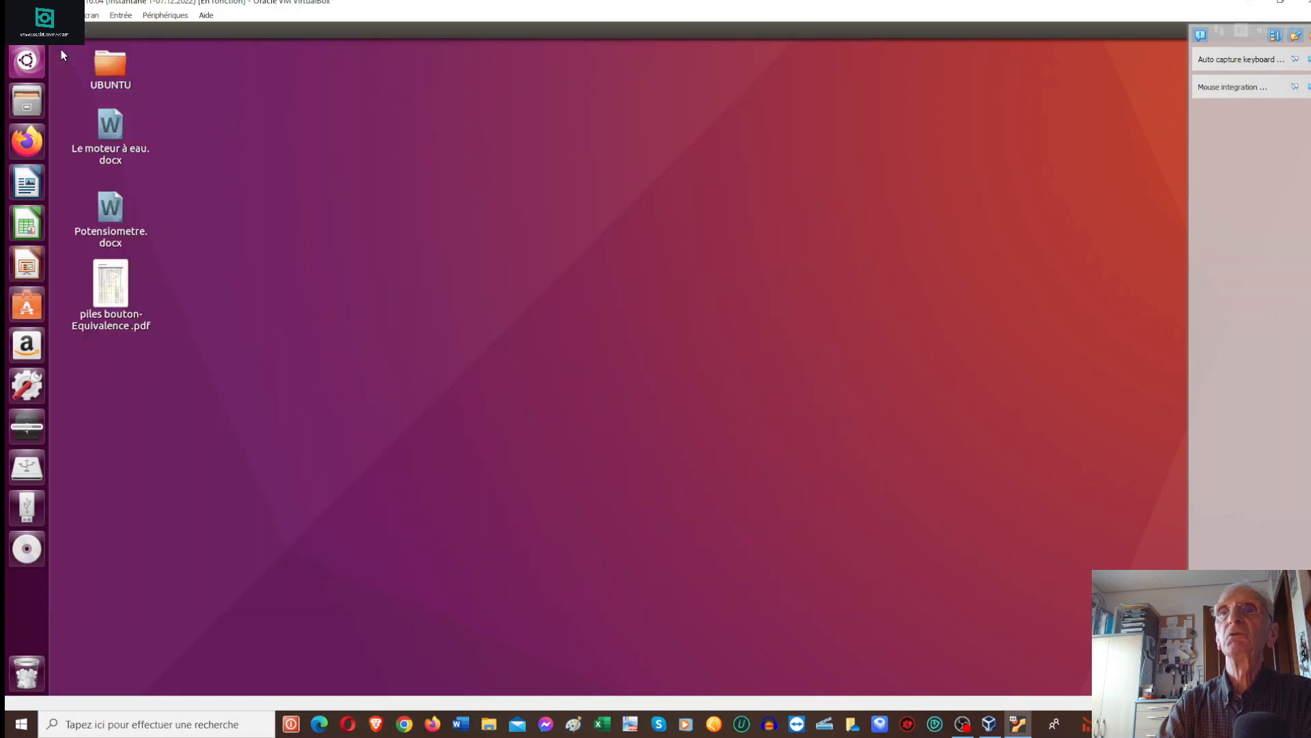
{"action": "left_click", "coordinate": [28, 62]}
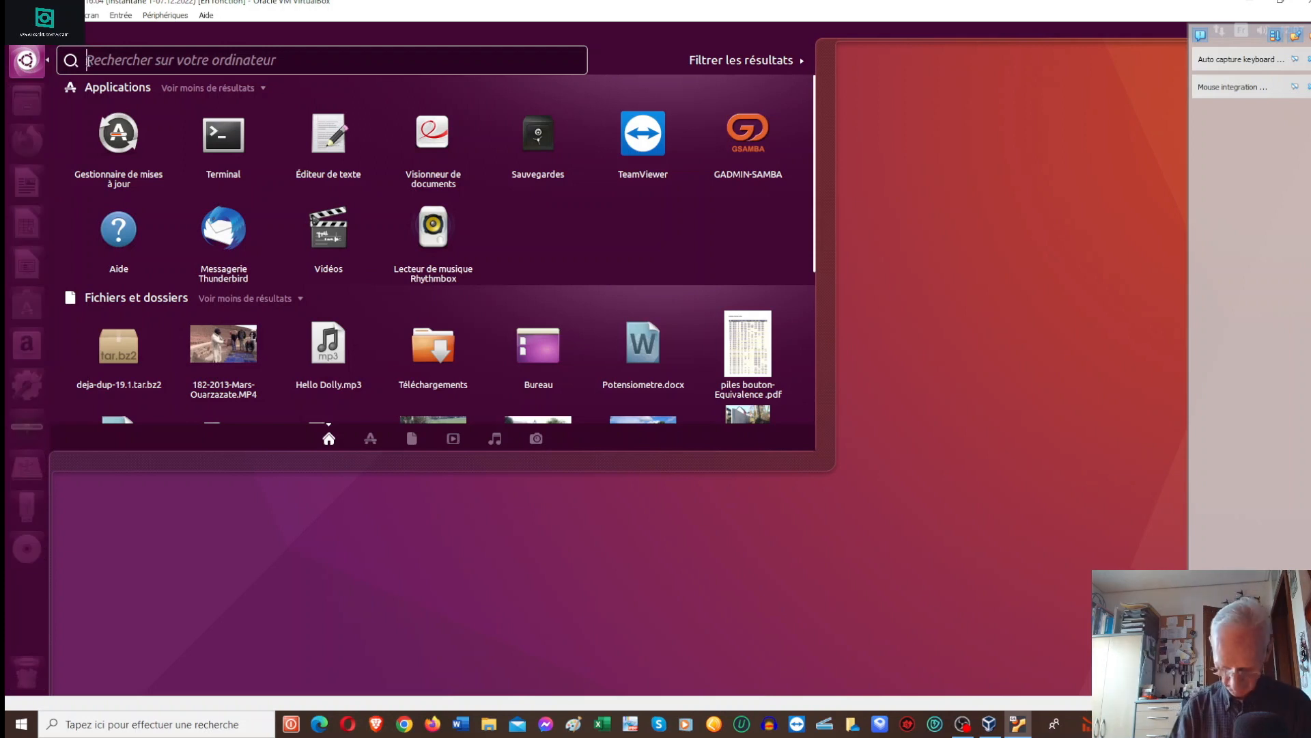
- Launch Sauvegardes from a 'sauv' Dash search and show its Dossiers à enregistrer list
{"action": "type", "text": "sau"}
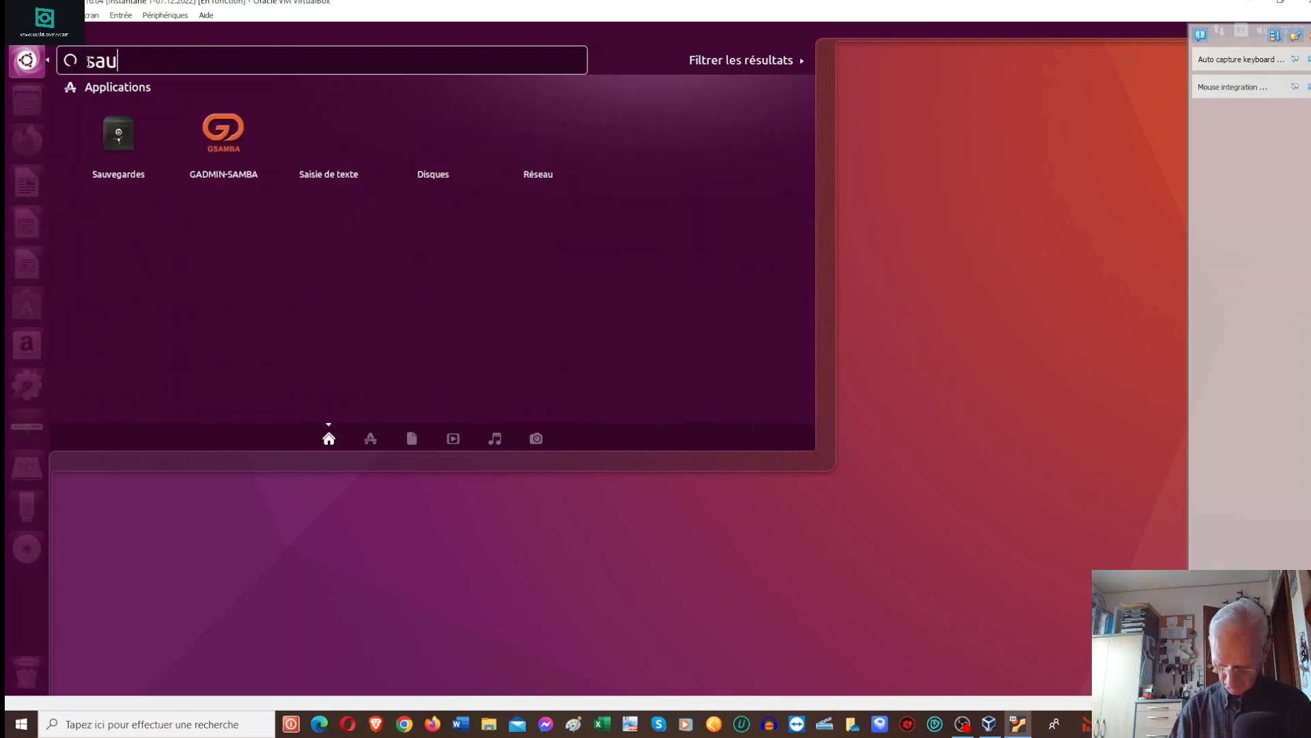
{"action": "type", "text": "v"}
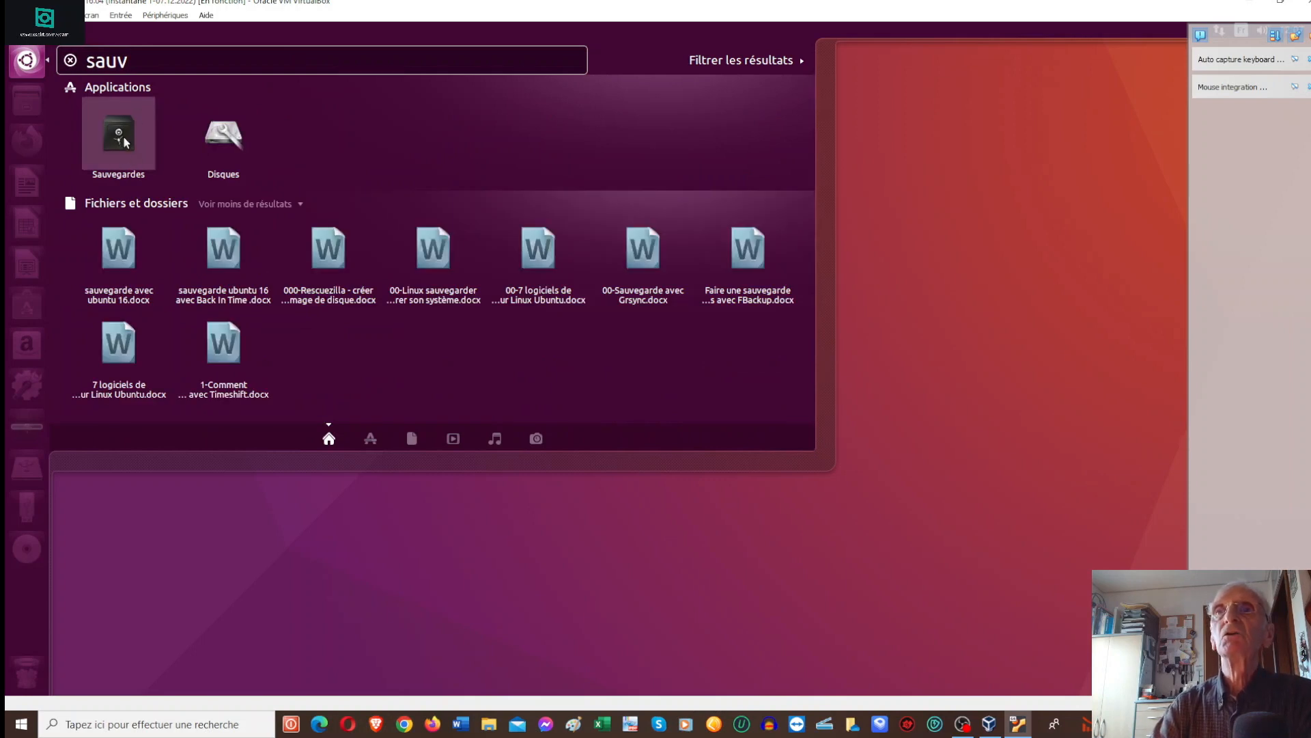
{"action": "left_click", "coordinate": [123, 140]}
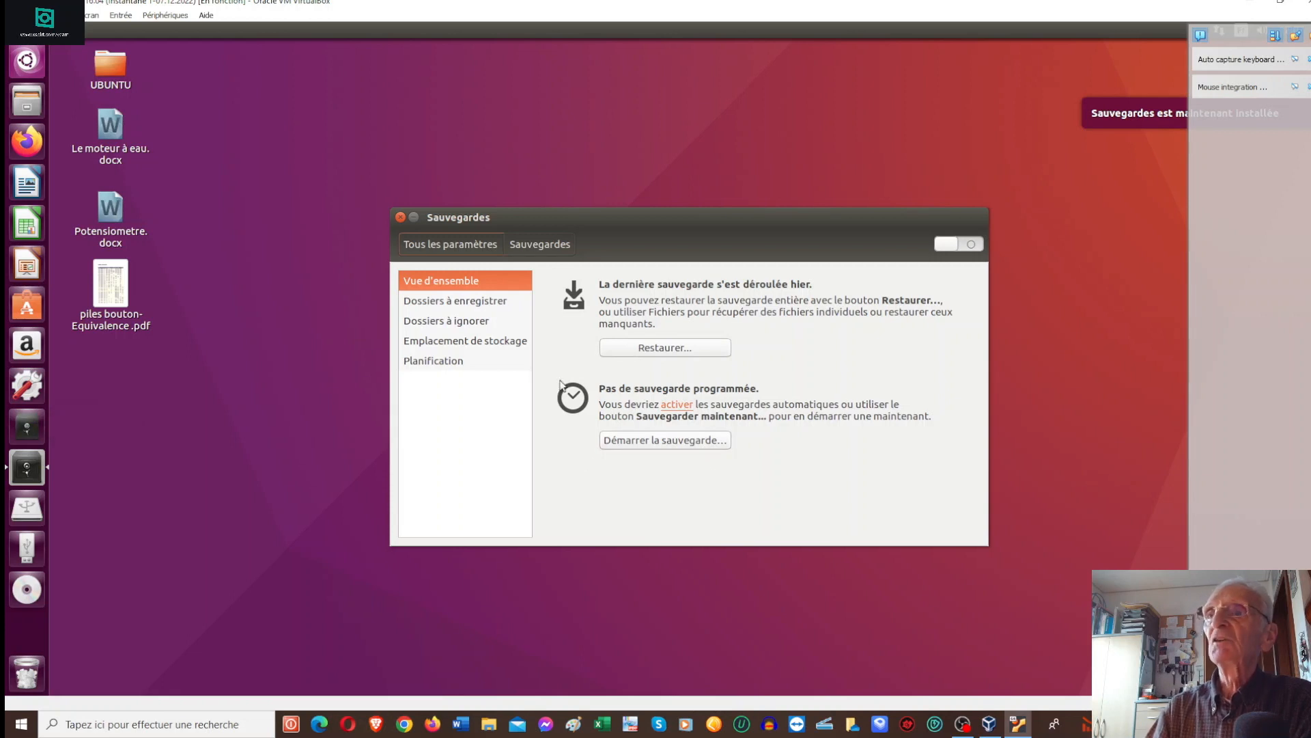
{"action": "left_click", "coordinate": [482, 305]}
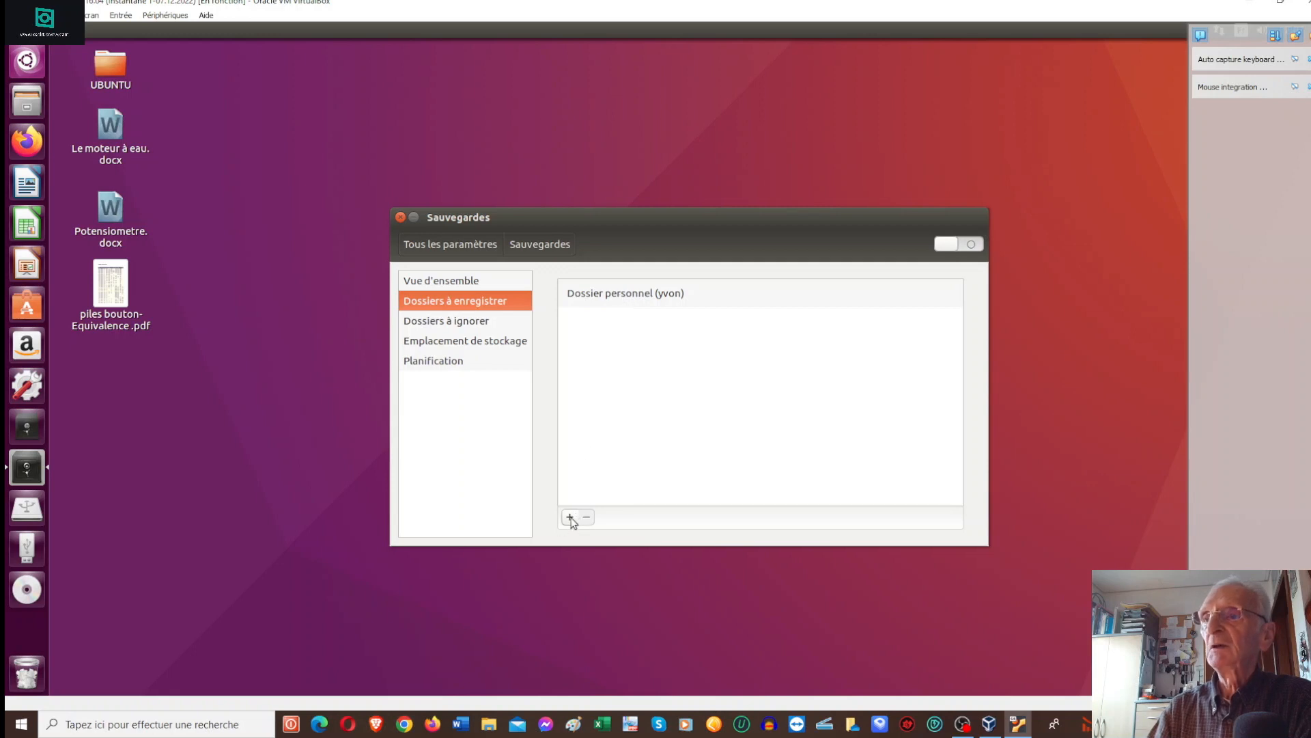
{"action": "left_click", "coordinate": [570, 518]}
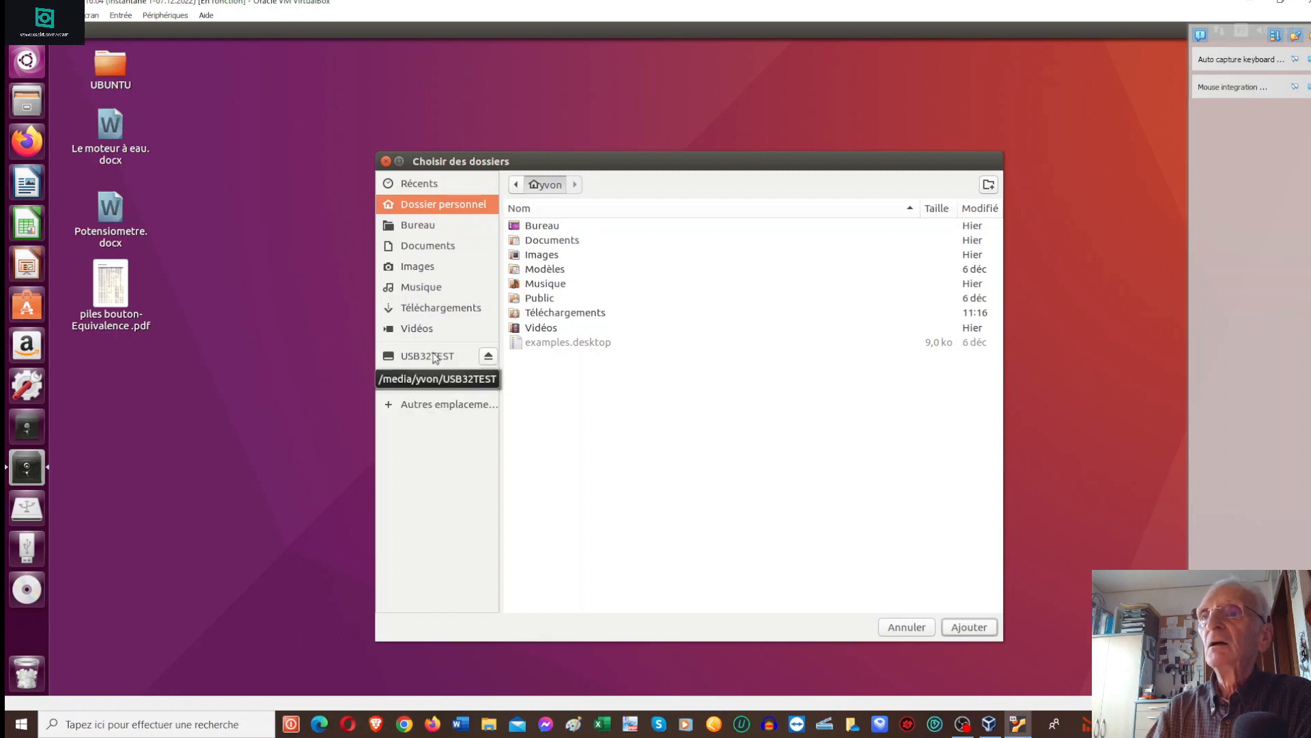
- Add the Sauvegarde Ubuntu 16.04 folder from MEDION-2_1TO under Autres emplacements to the backup list
{"action": "left_click", "coordinate": [446, 407]}
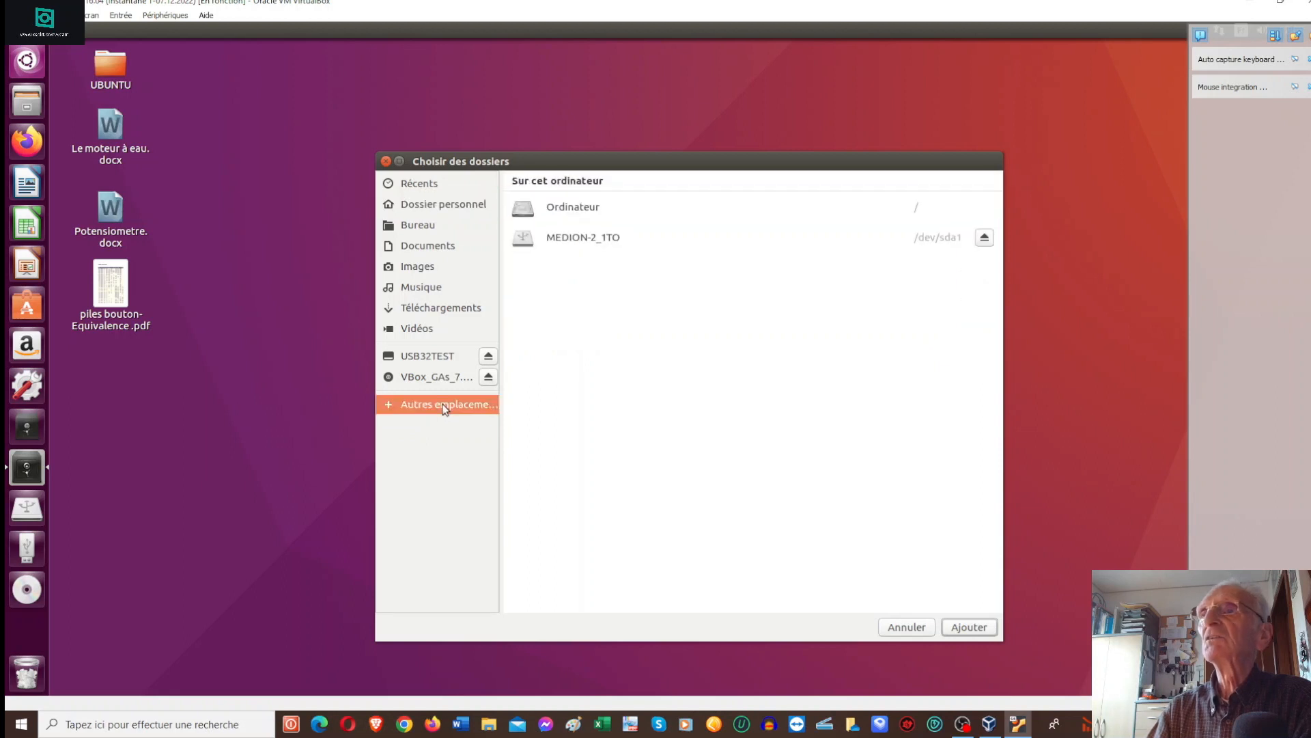
{"action": "left_click", "coordinate": [560, 240]}
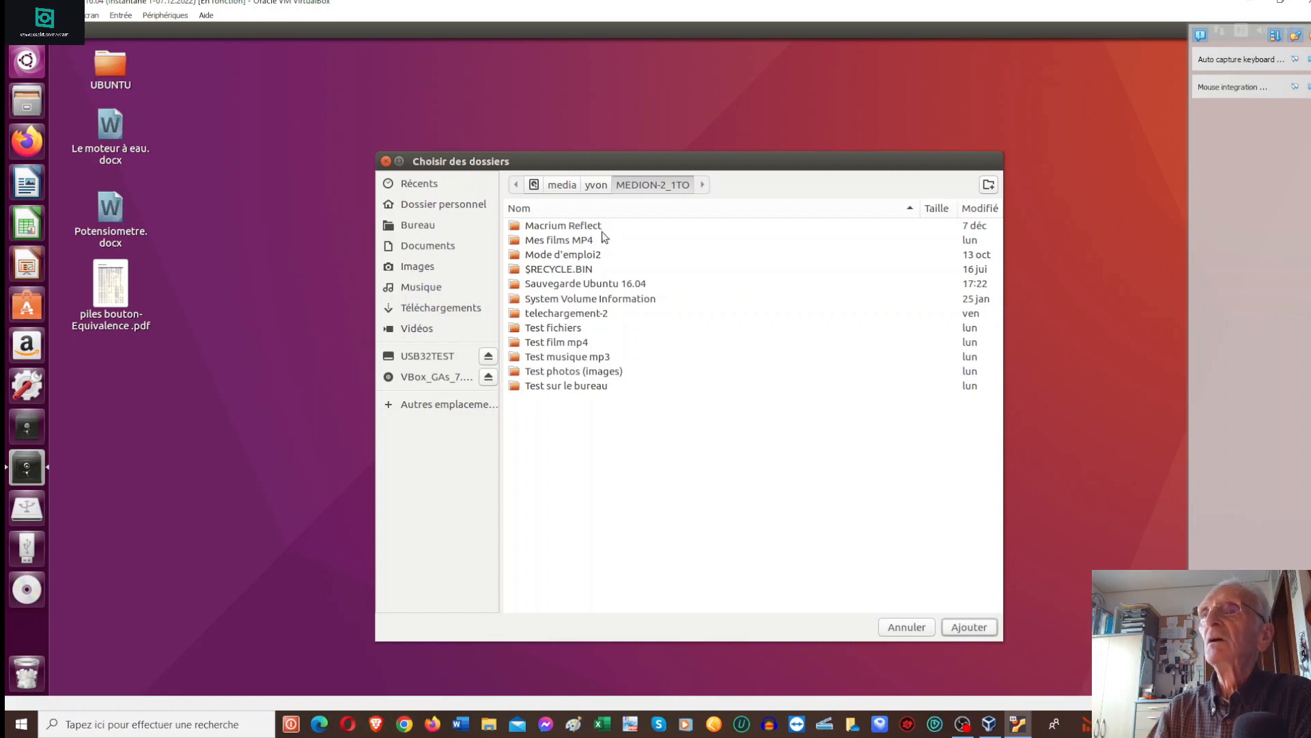
{"action": "left_click", "coordinate": [540, 284]}
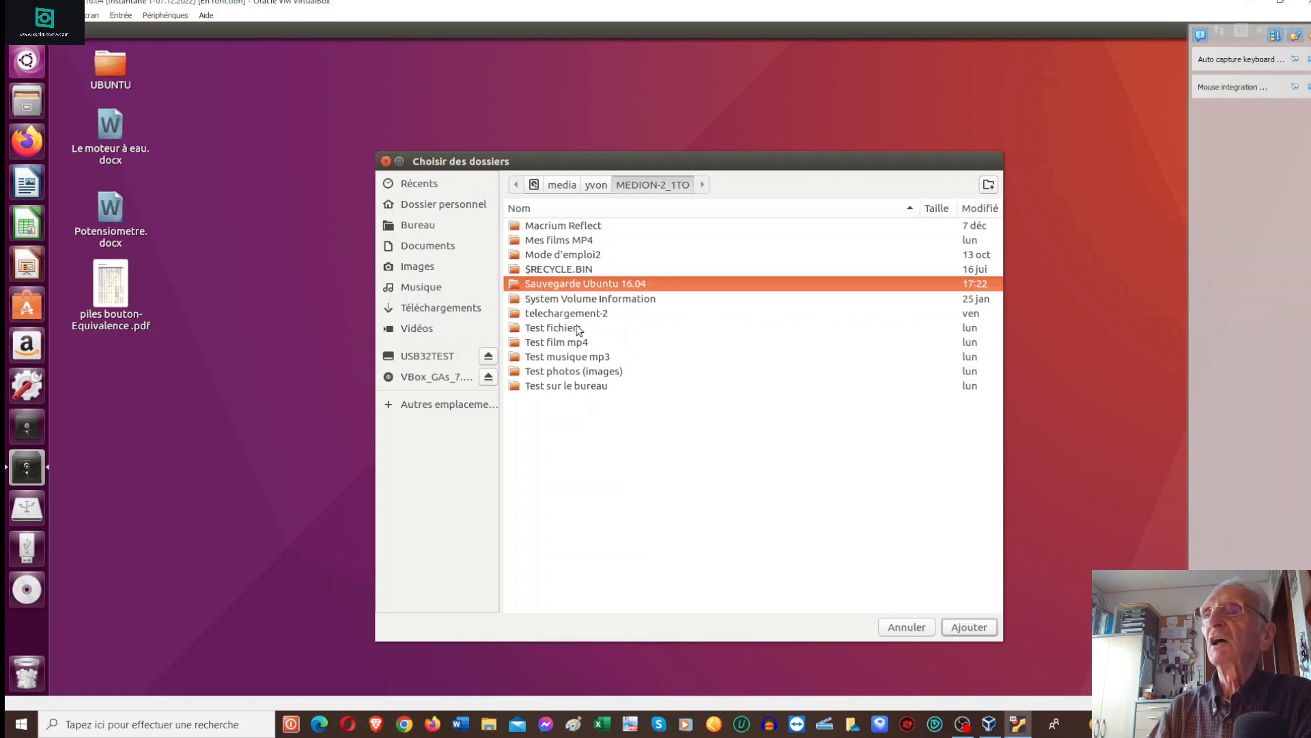
{"action": "left_click", "coordinate": [970, 627]}
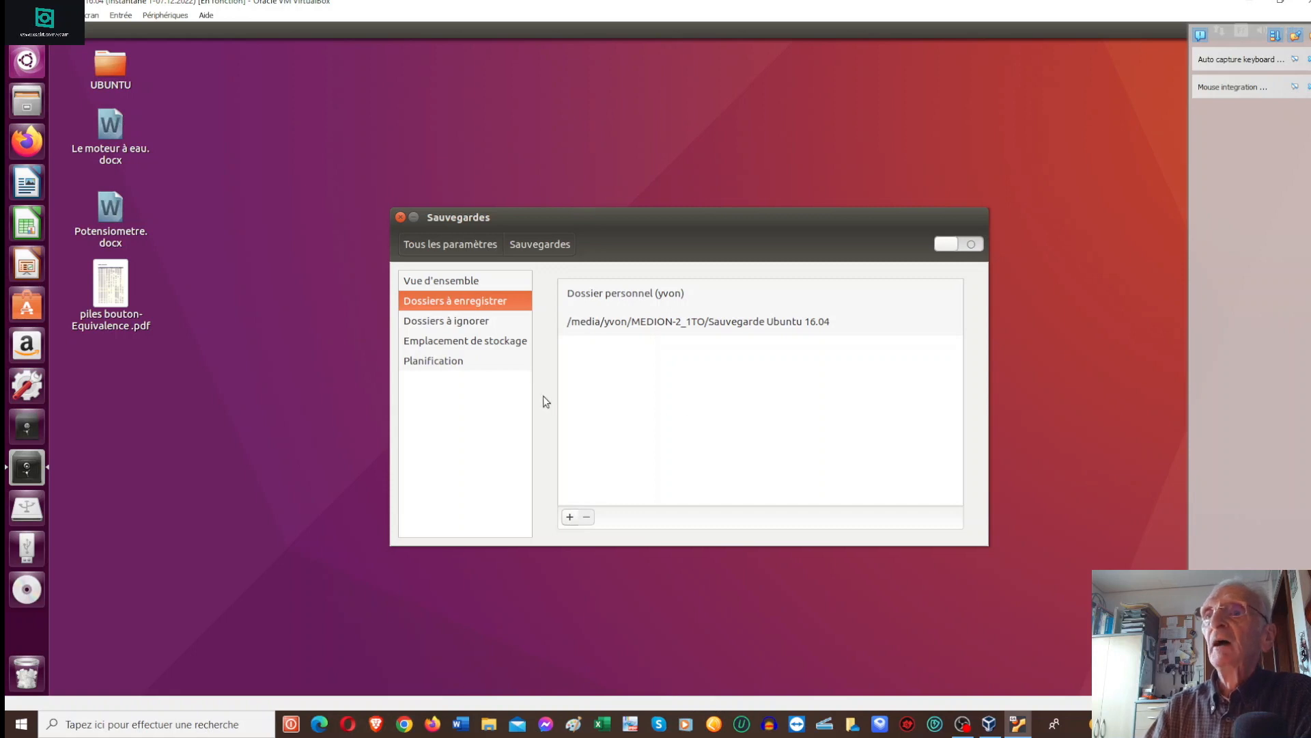
- Check excluded folders and storage location; set Jour frequency, Au moins six mois retention, automatic backup off
{"action": "left_click", "coordinate": [470, 325]}
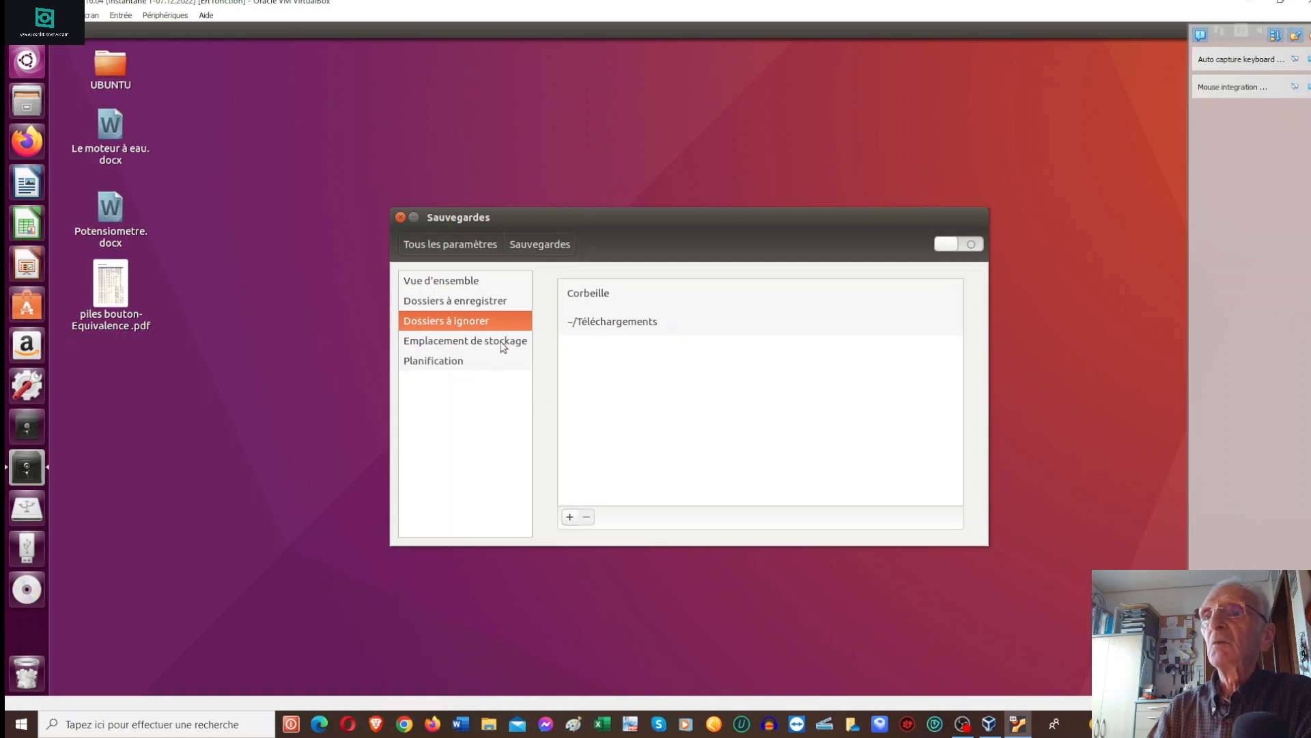
{"action": "left_click", "coordinate": [502, 345]}
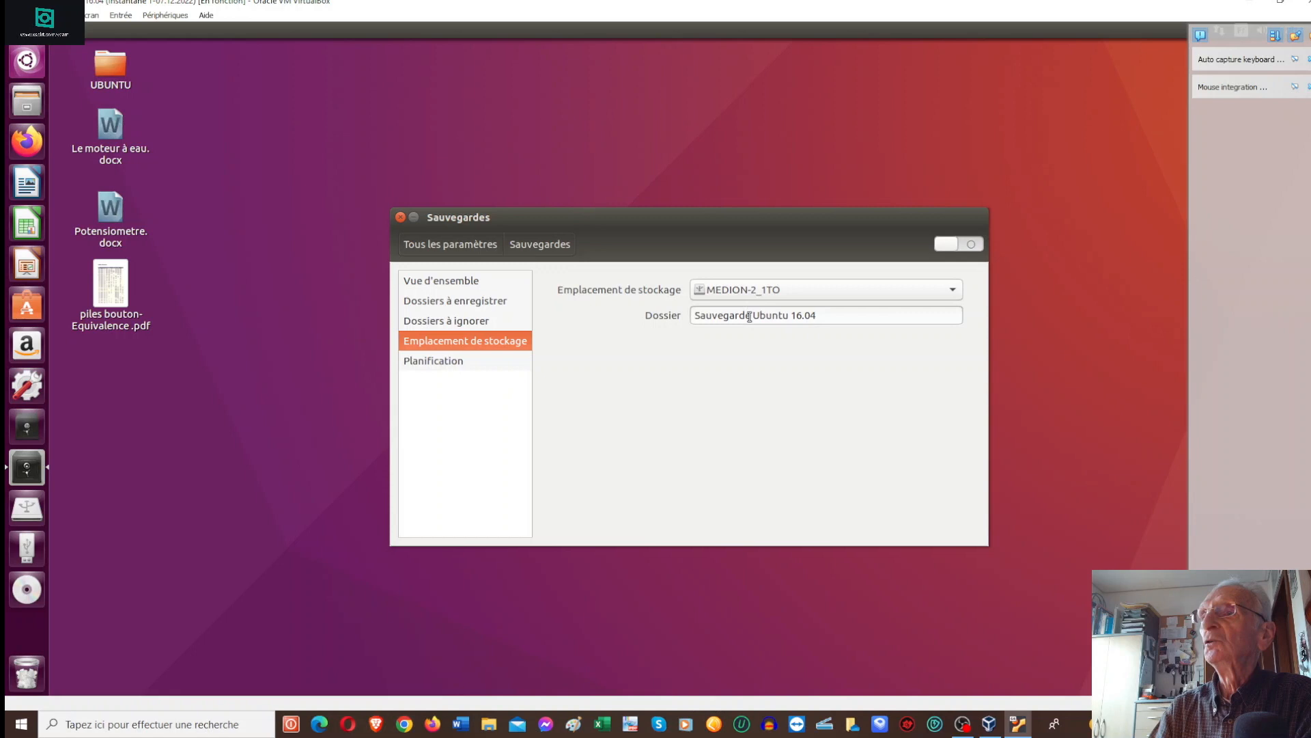
{"action": "left_click", "coordinate": [452, 364]}
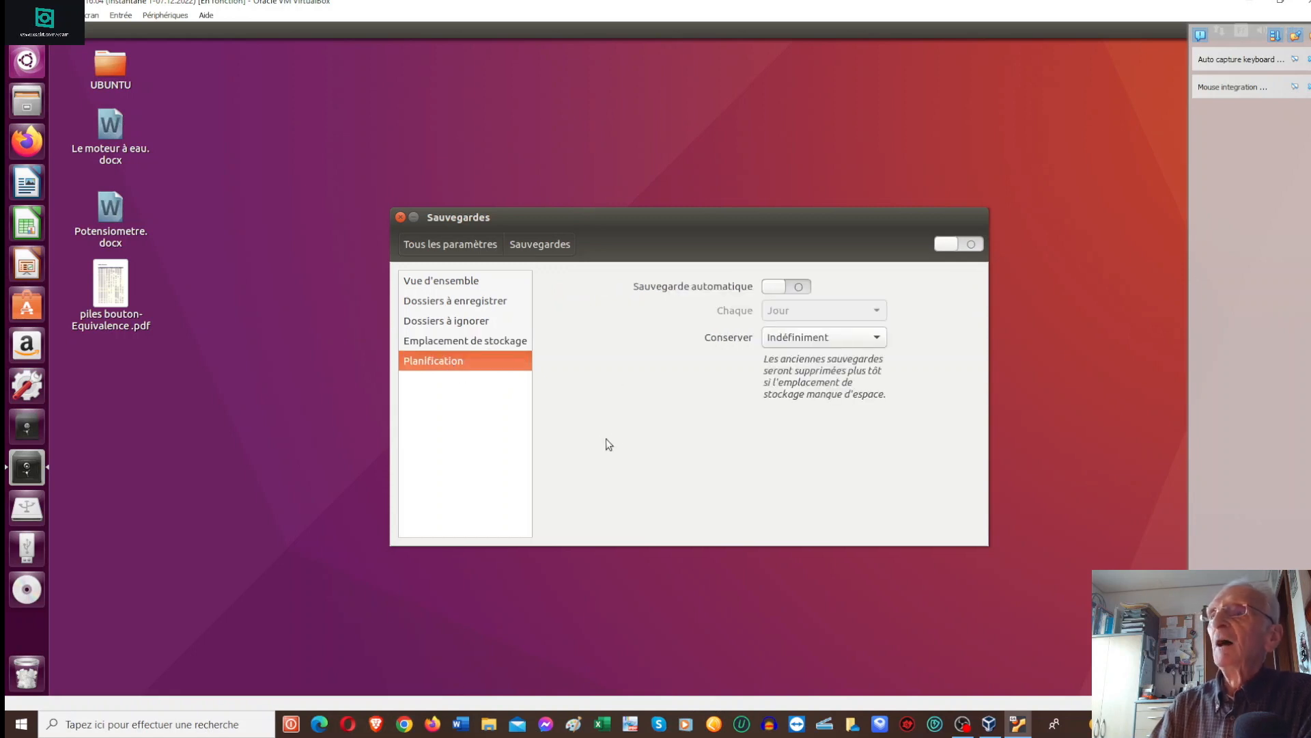
{"action": "left_click", "coordinate": [794, 288]}
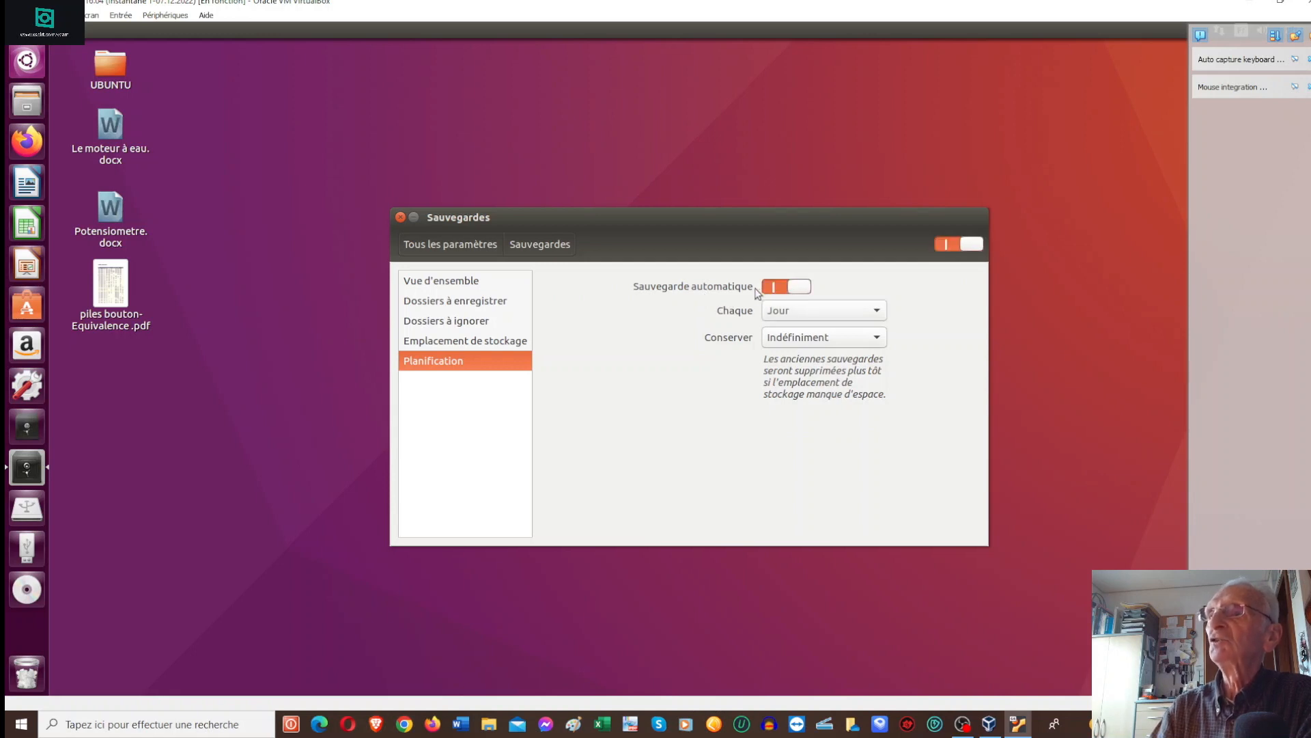
{"action": "left_click", "coordinate": [877, 313]}
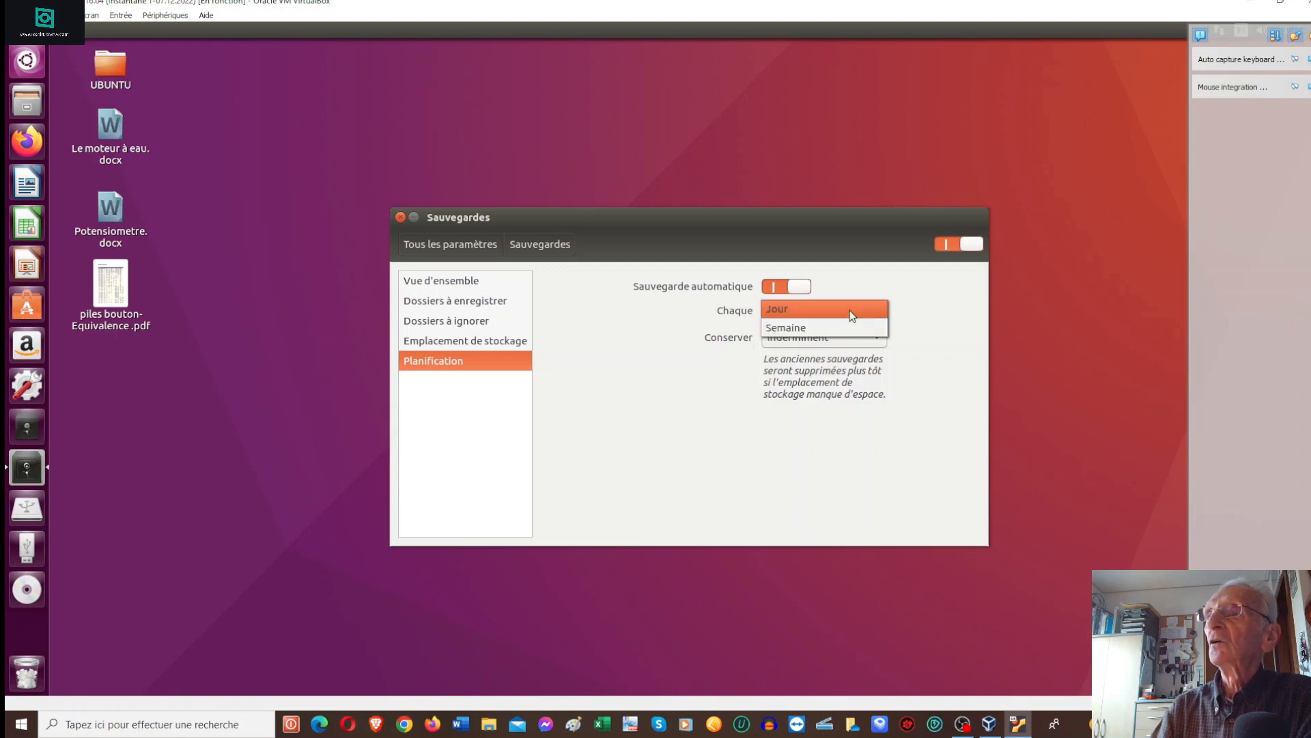
{"action": "left_click", "coordinate": [850, 310]}
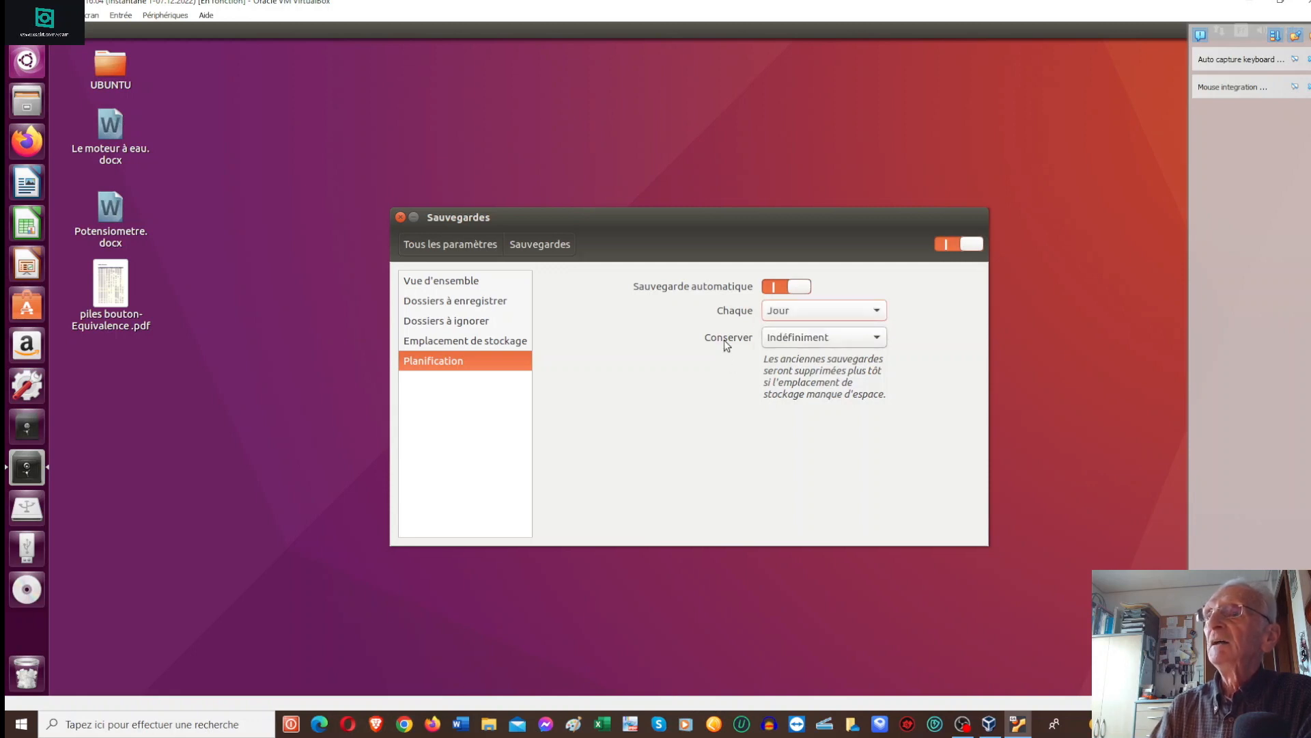
{"action": "left_click", "coordinate": [880, 343]}
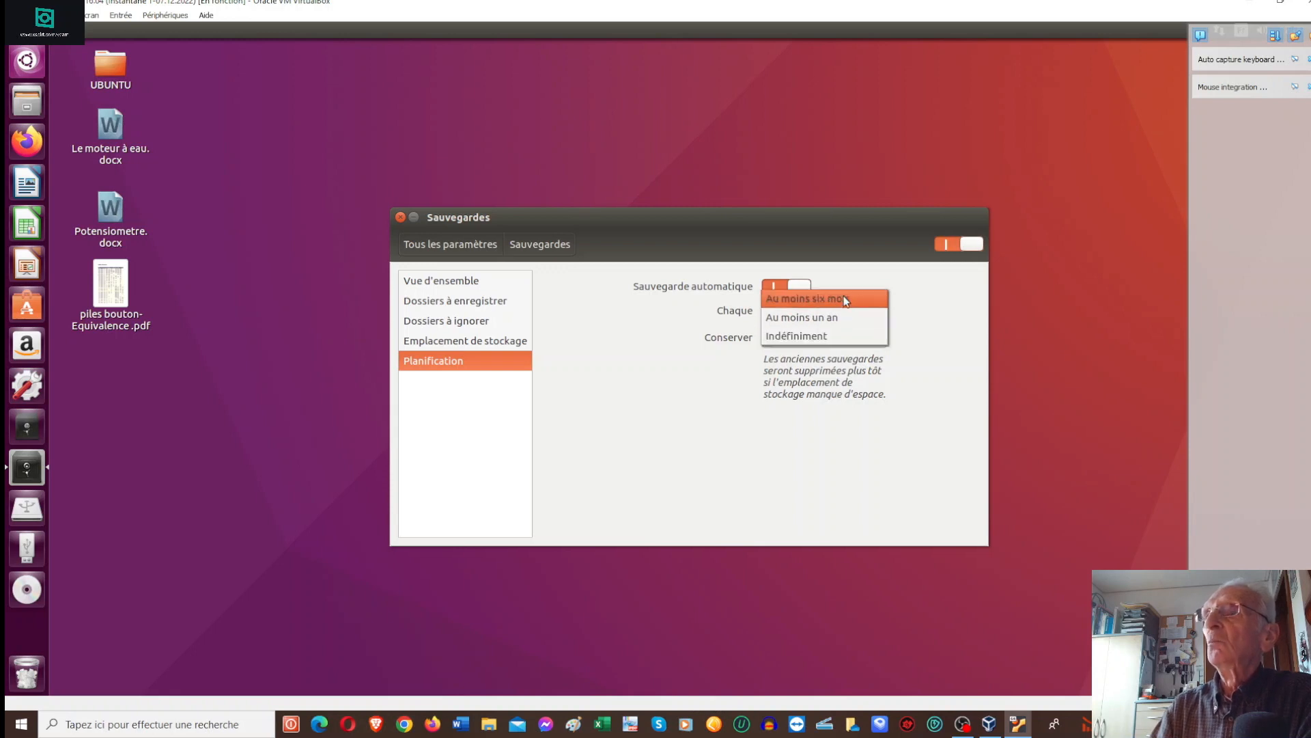
{"action": "left_click", "coordinate": [817, 295]}
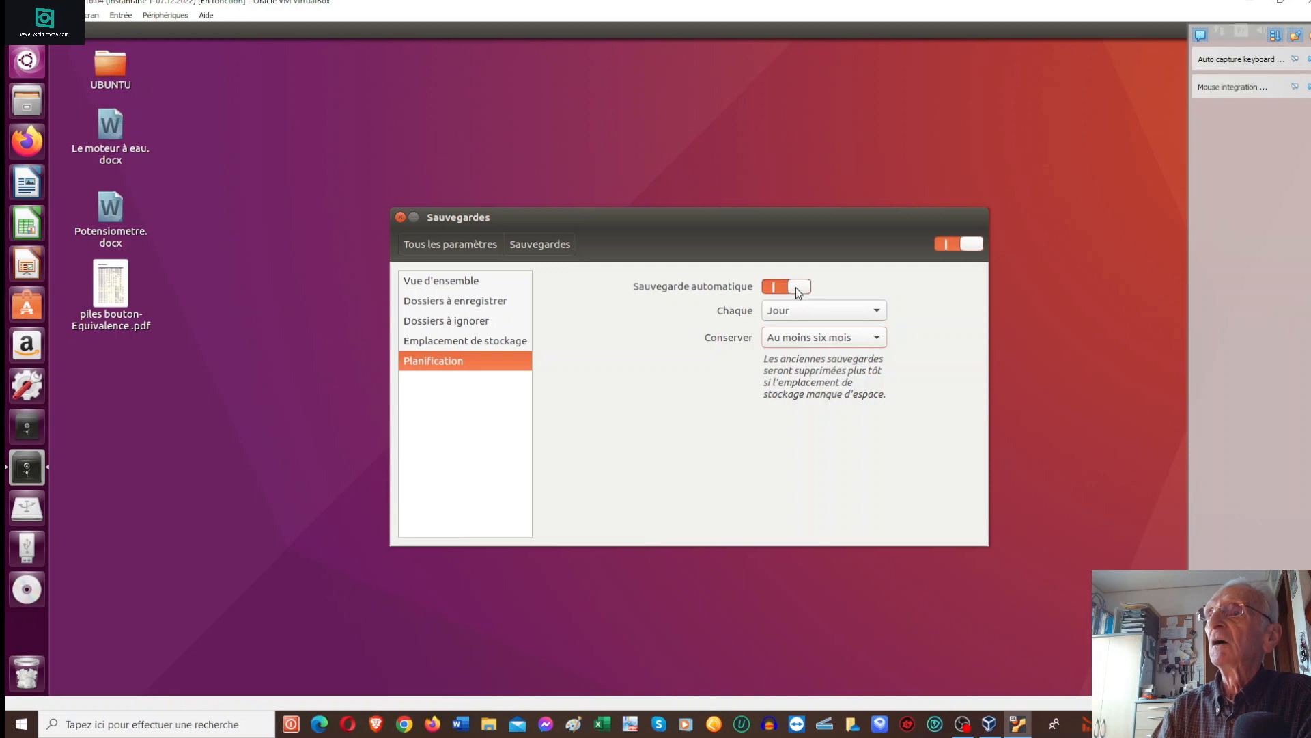
{"action": "left_click", "coordinate": [798, 288]}
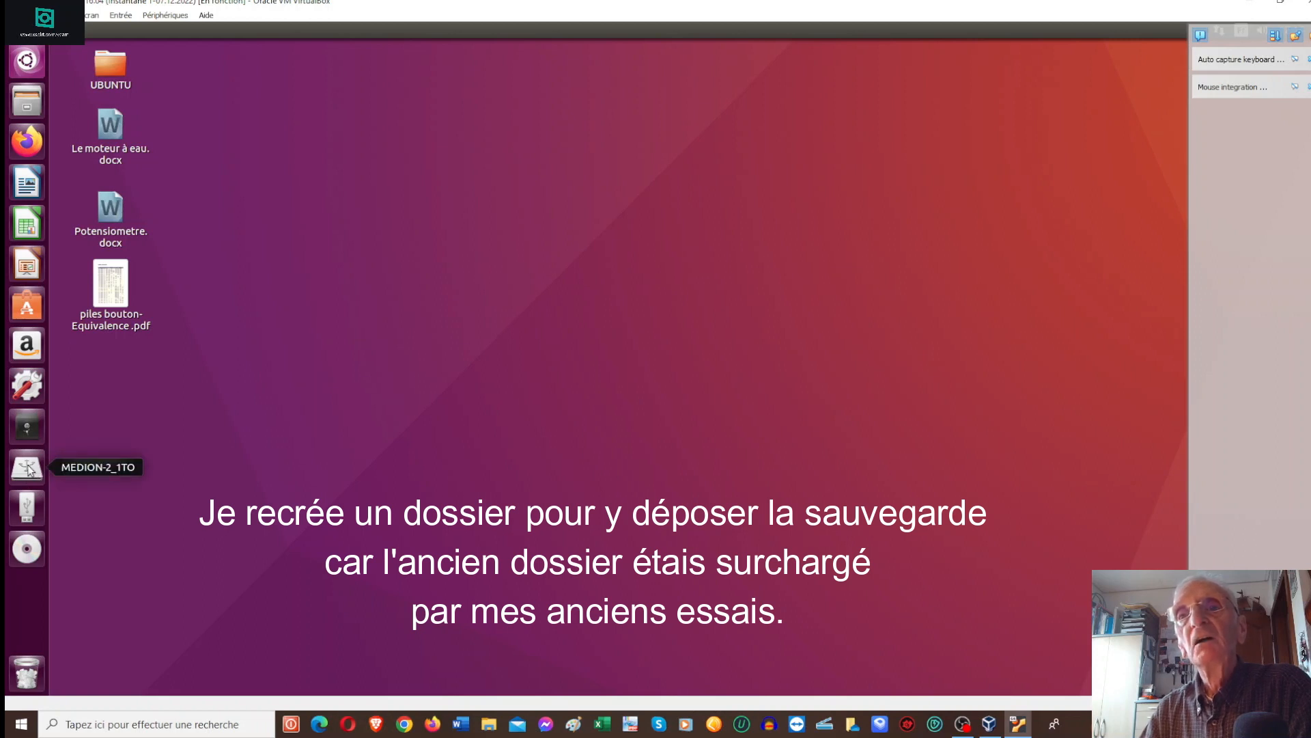
- Create a new folder named 'ubuntu 16.04' on the MEDION-2_1TO drive, then close Files
{"action": "left_click", "coordinate": [27, 468]}
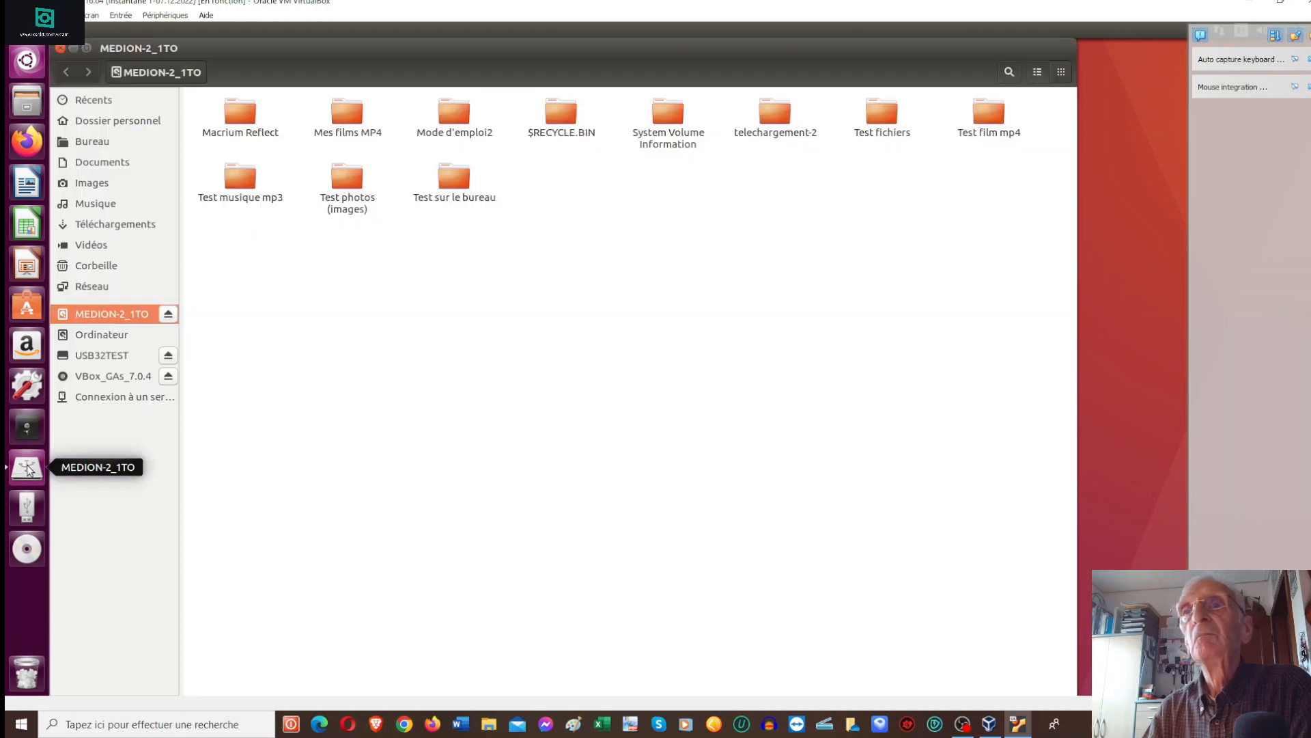
{"action": "right_click", "coordinate": [467, 327]}
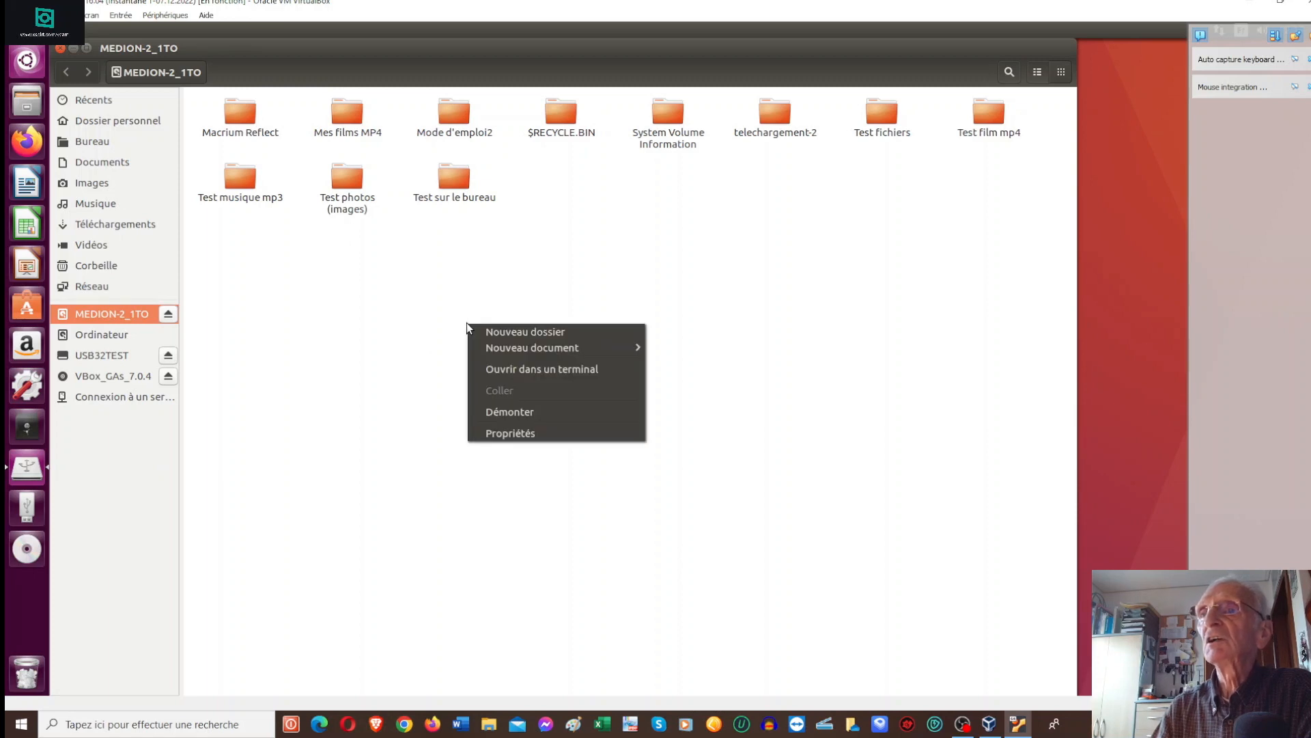
{"action": "mouse_move", "coordinate": [486, 349]}
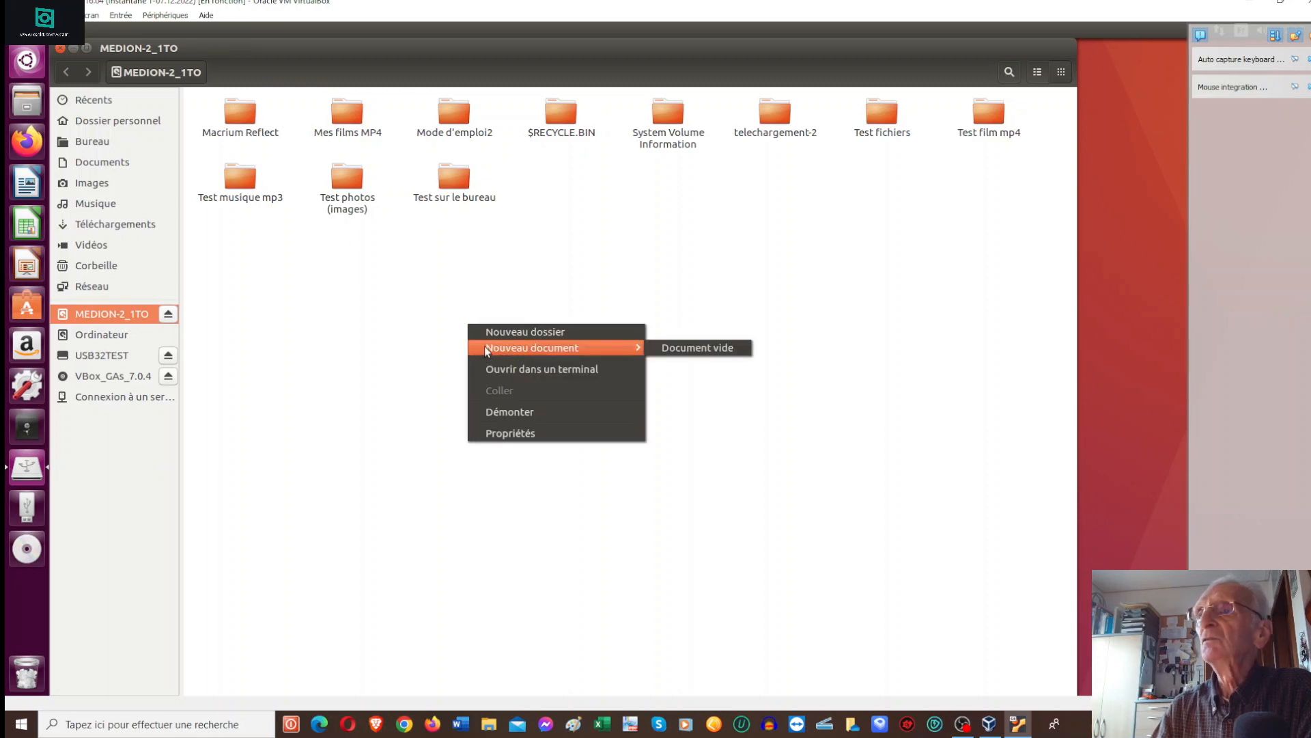
{"action": "left_click", "coordinate": [518, 330]}
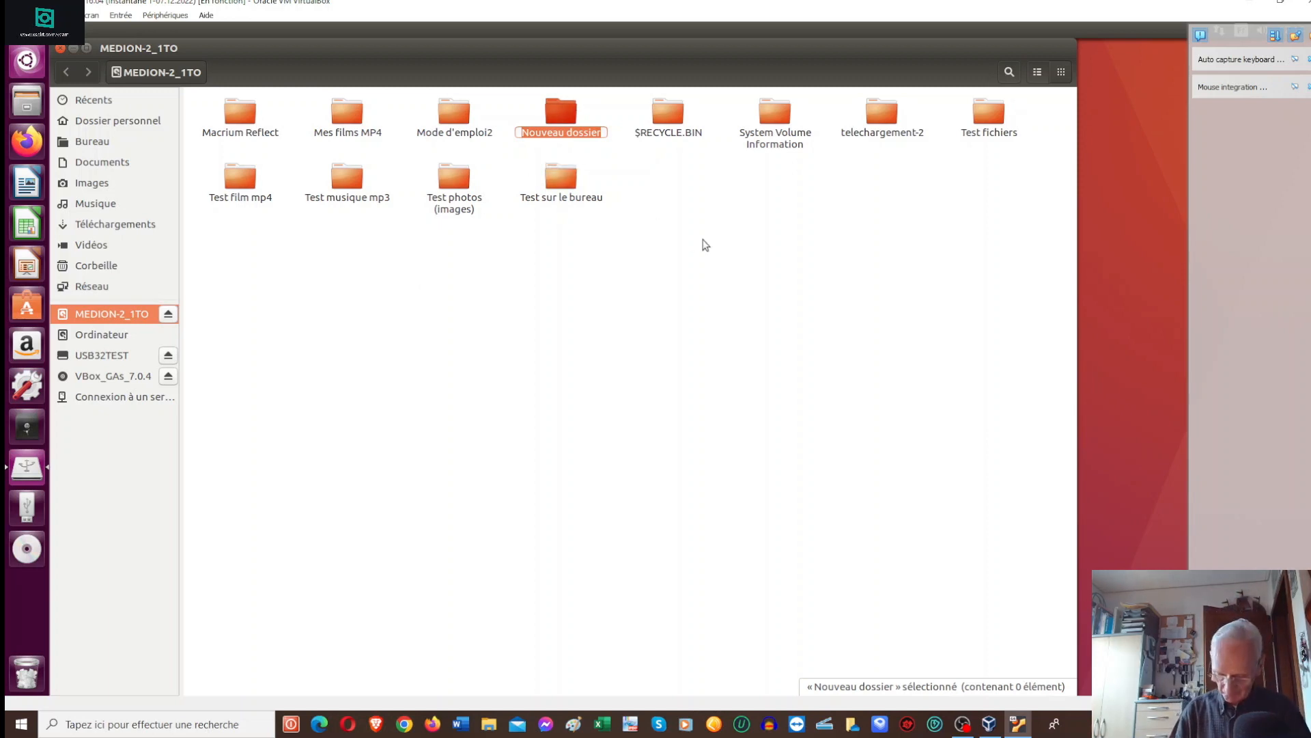
{"action": "type", "text": "u"}
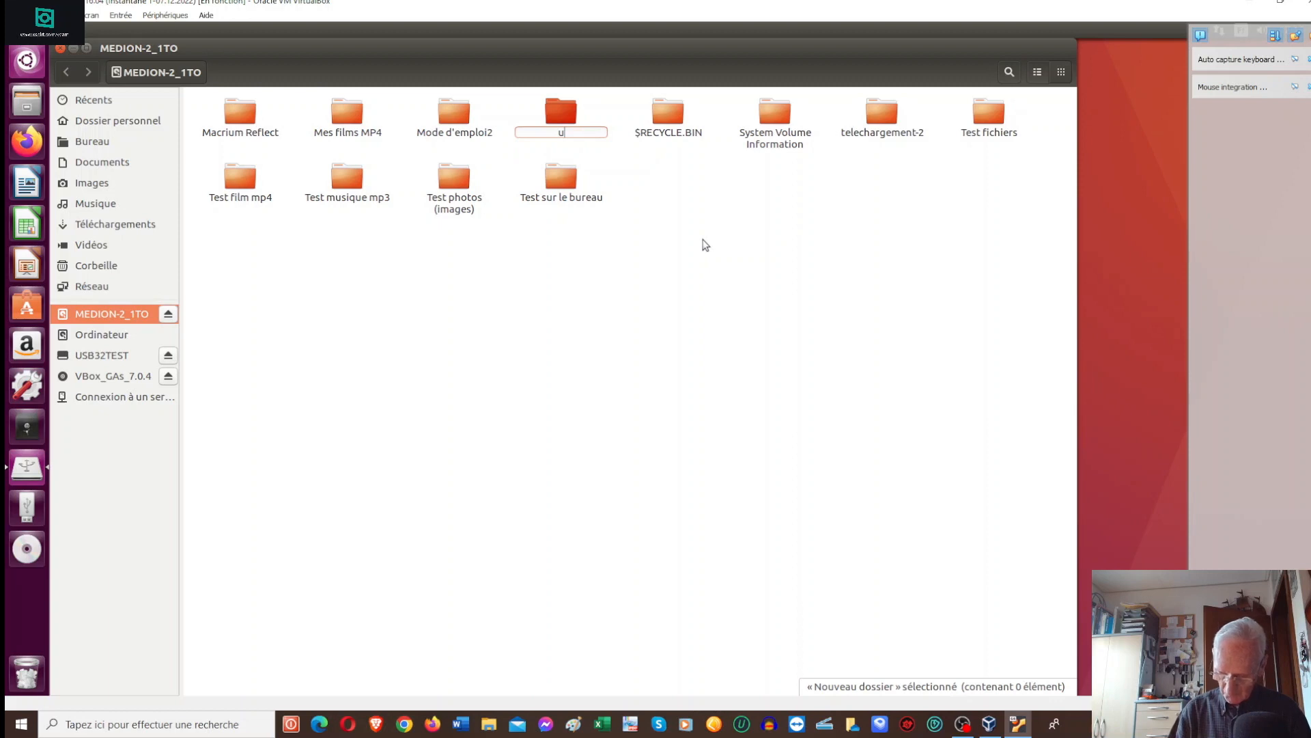
{"action": "type", "text": "buntu"}
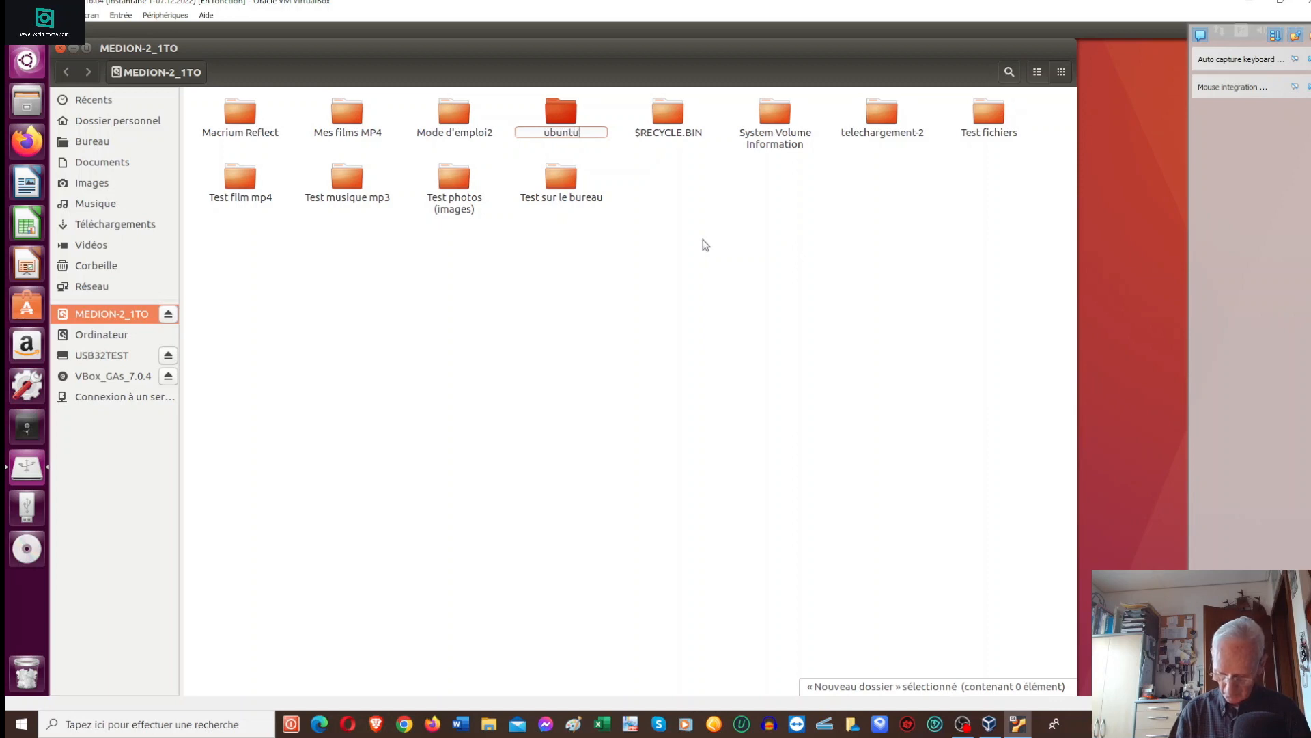
{"action": "type", "text": " 16"}
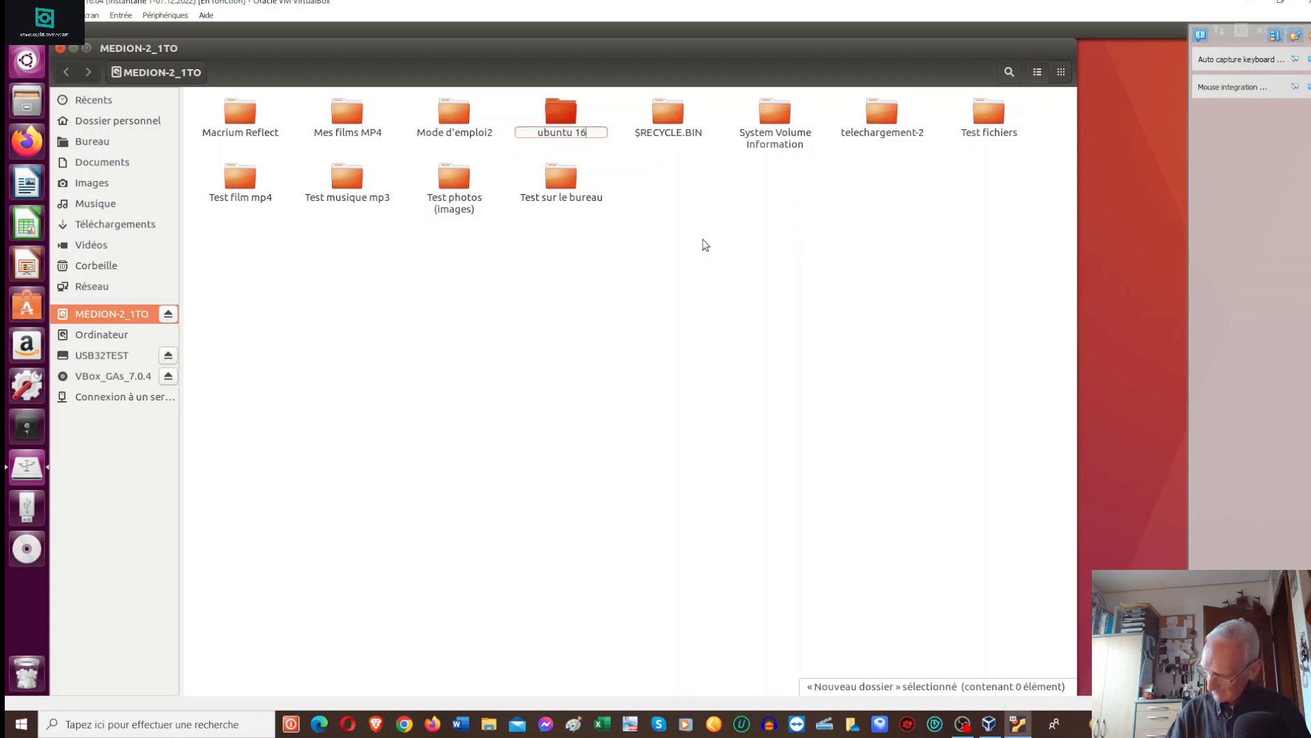
{"action": "type", "text": ".04"}
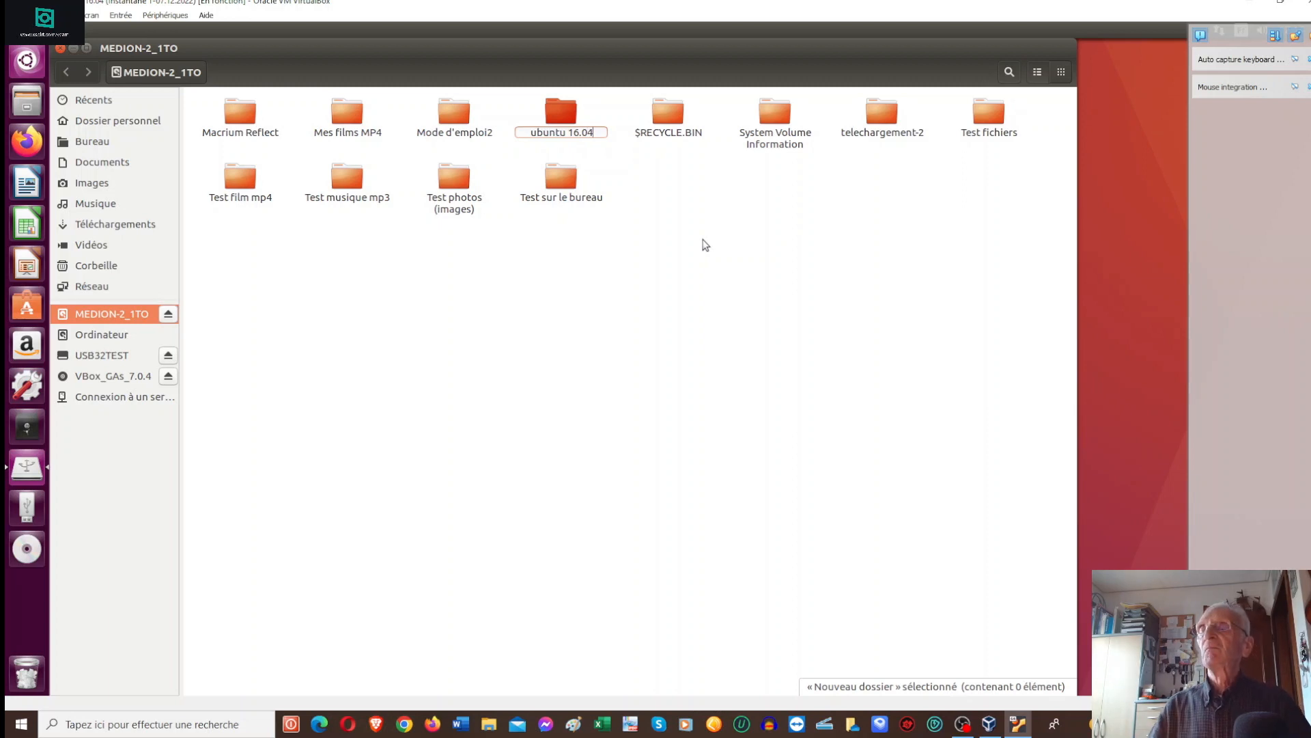
{"action": "key", "text": "Return"}
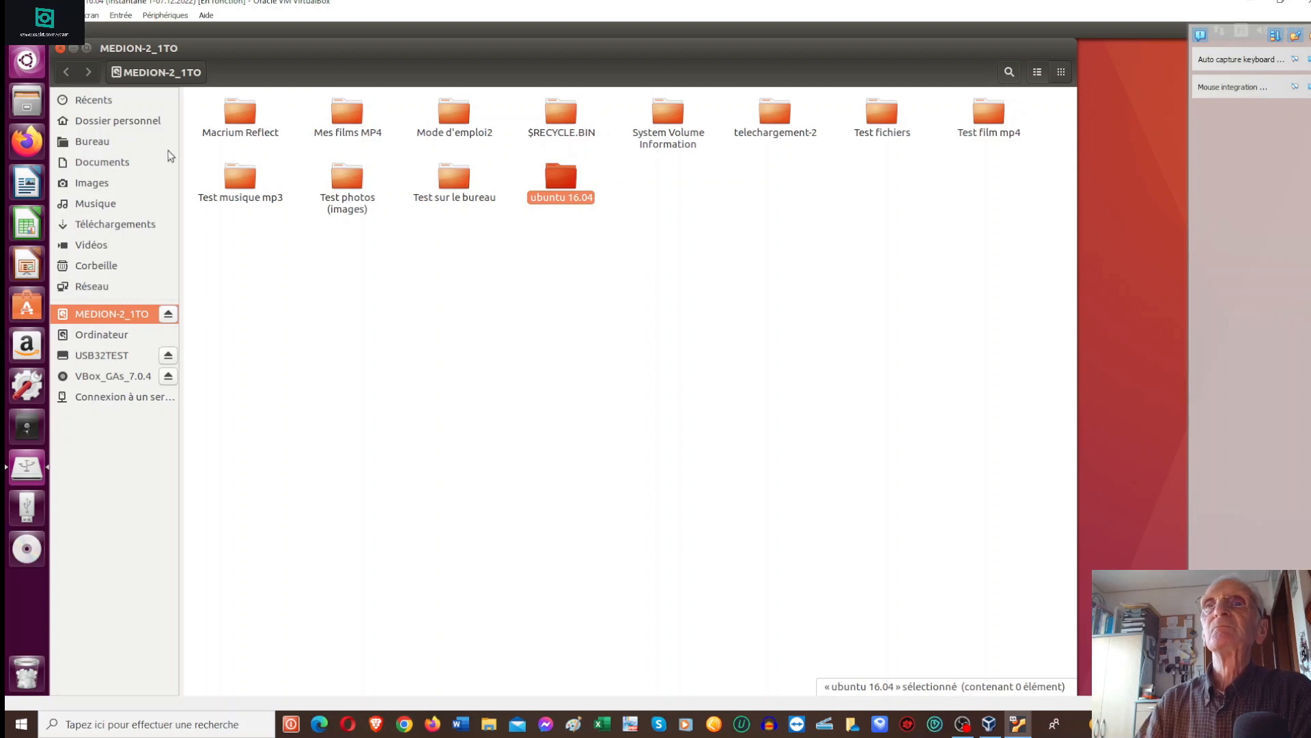
{"action": "left_click", "coordinate": [60, 48]}
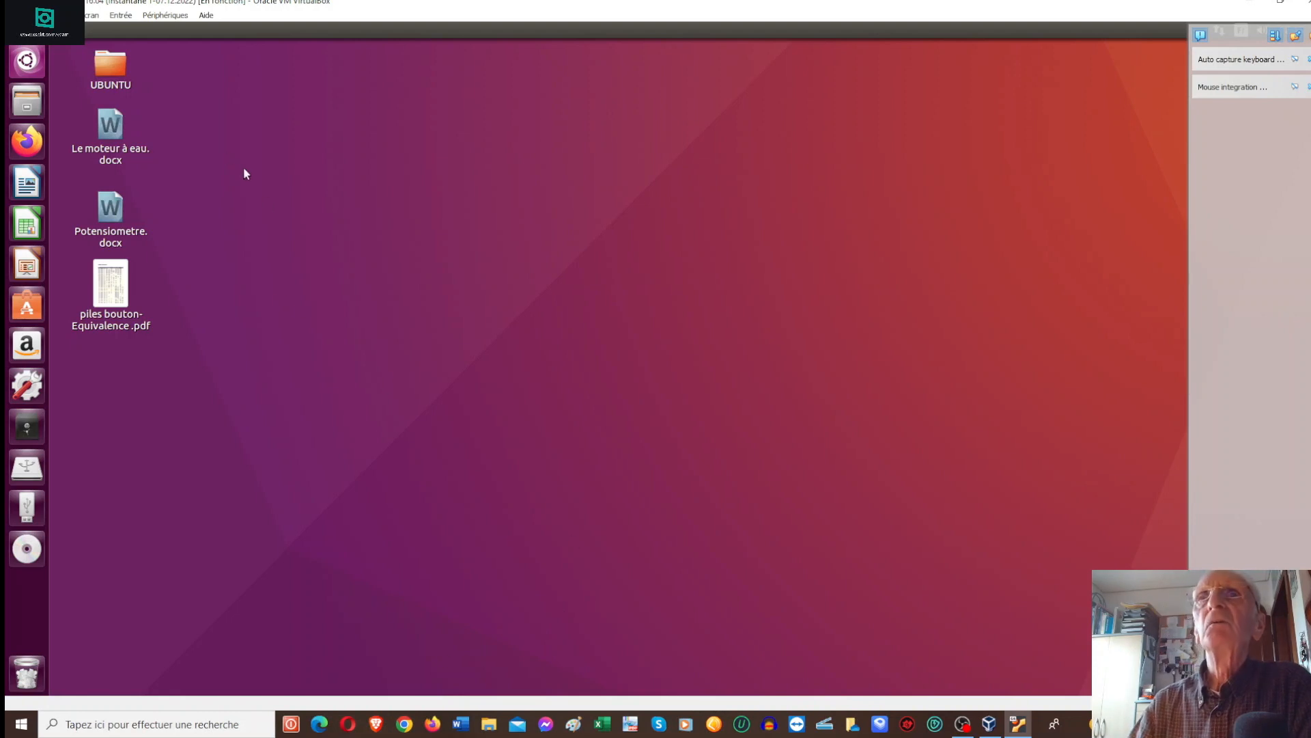
- Launch Sauvegardes, start a new backup, and enter and confirm the encryption password
{"action": "left_click", "coordinate": [30, 61]}
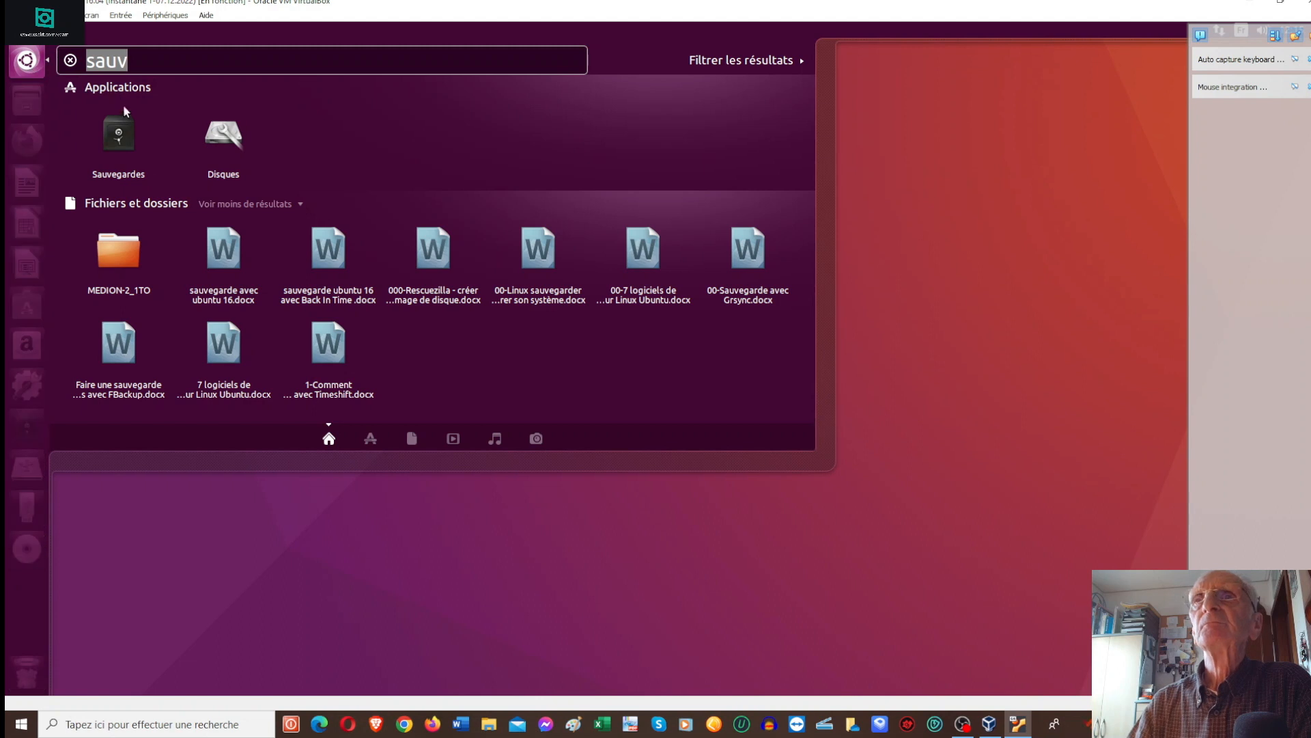
{"action": "left_click", "coordinate": [121, 138]}
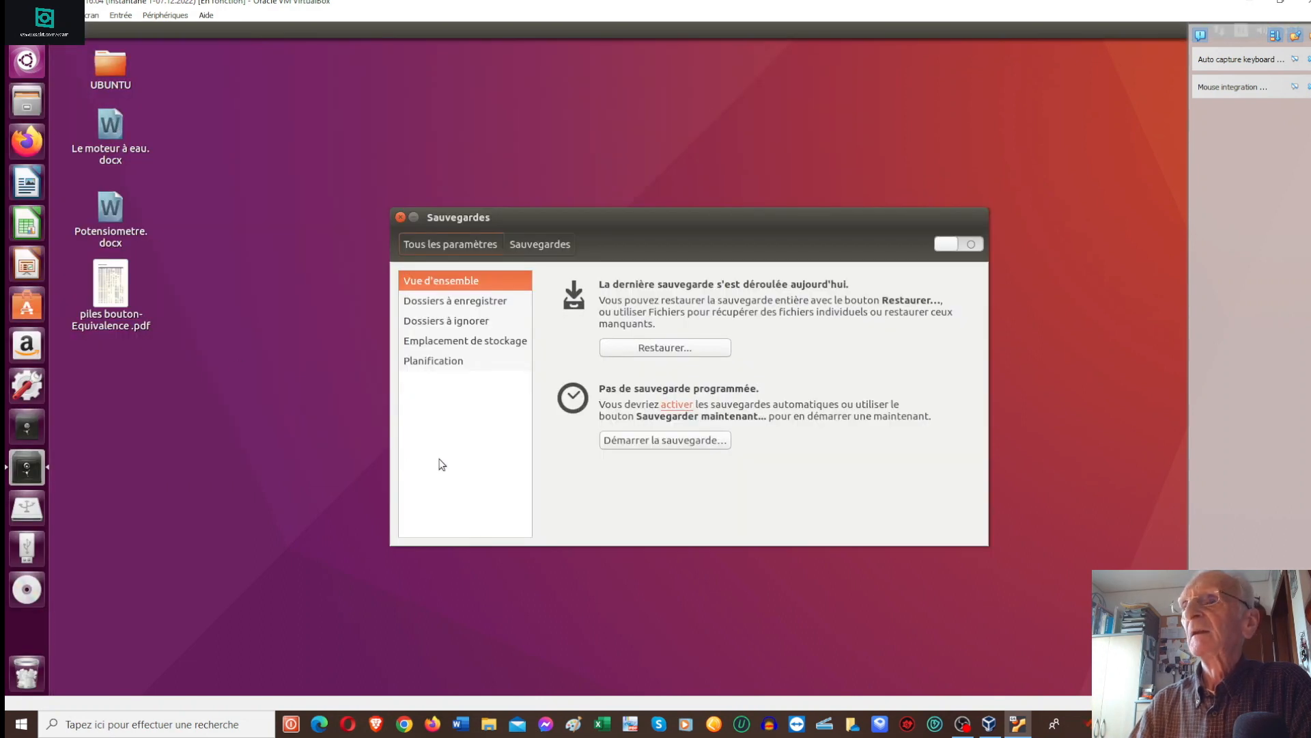
{"action": "left_click", "coordinate": [653, 441]}
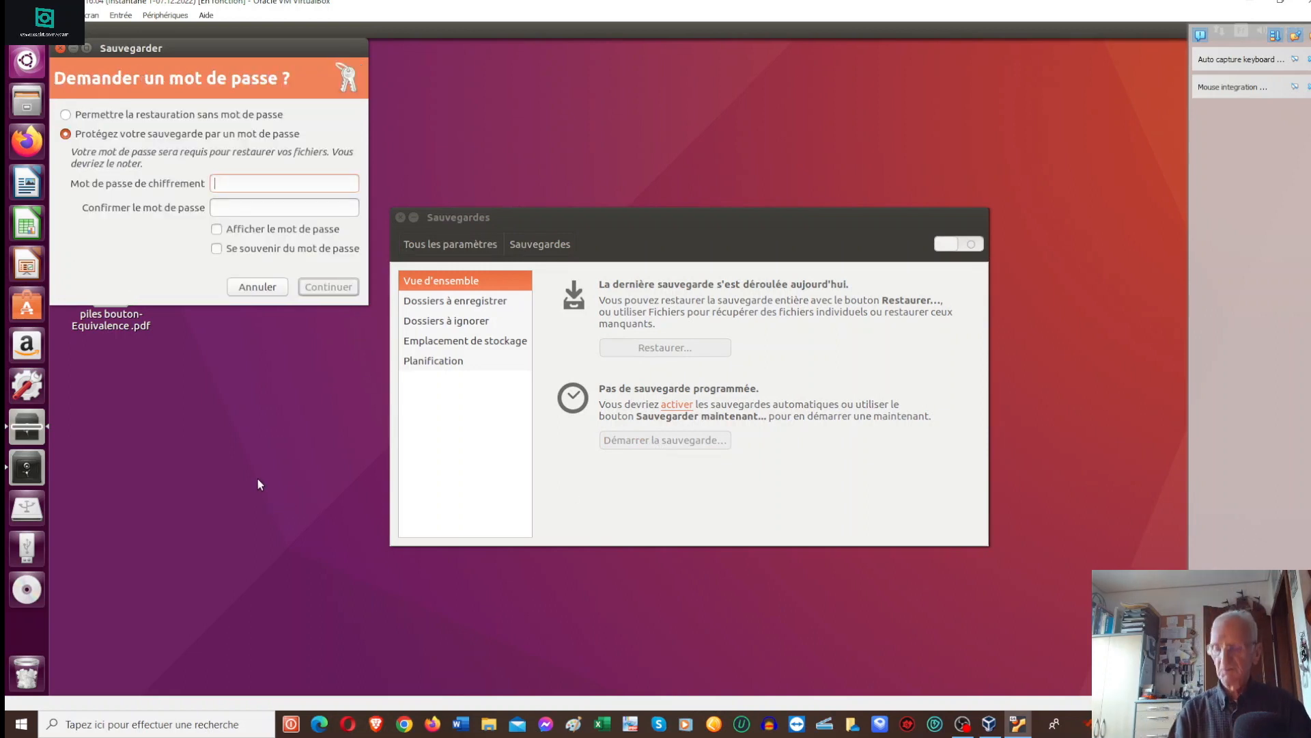
{"action": "type", "text": "12345678"}
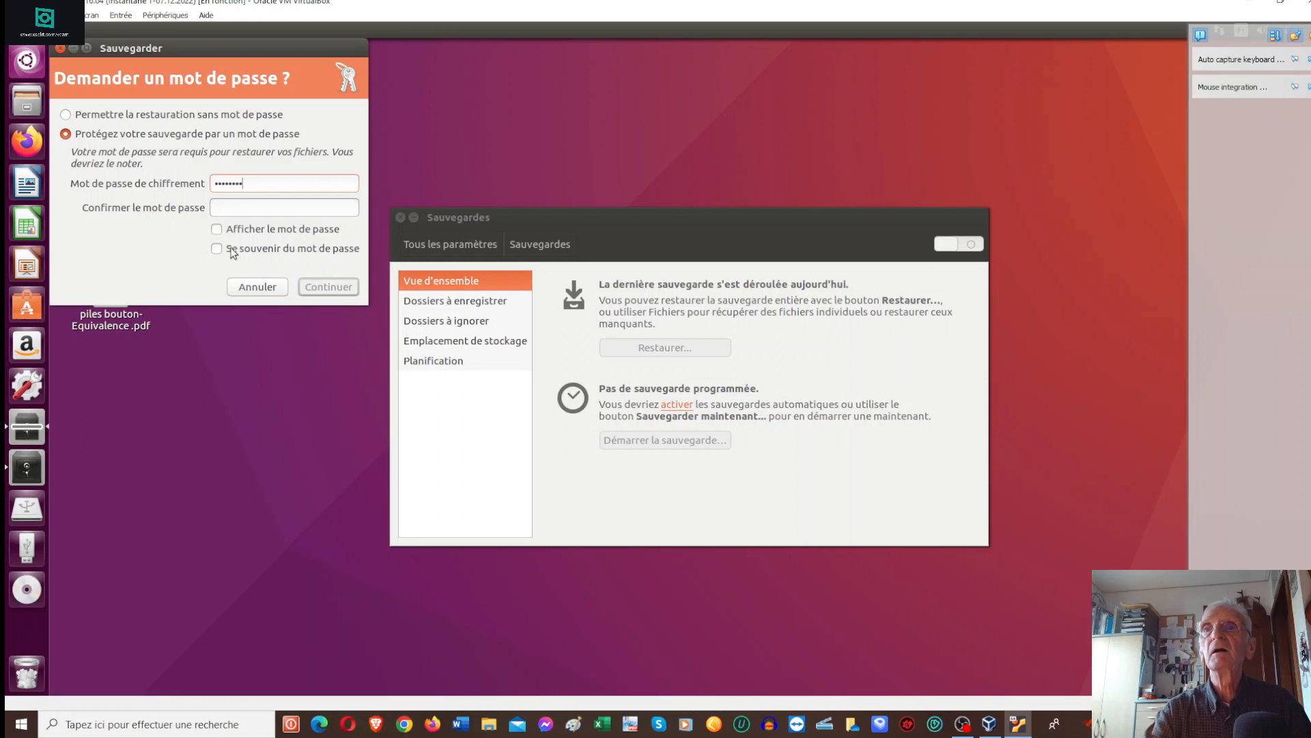
{"action": "left_click", "coordinate": [240, 210]}
{"action": "type", "text": "••••••••"}
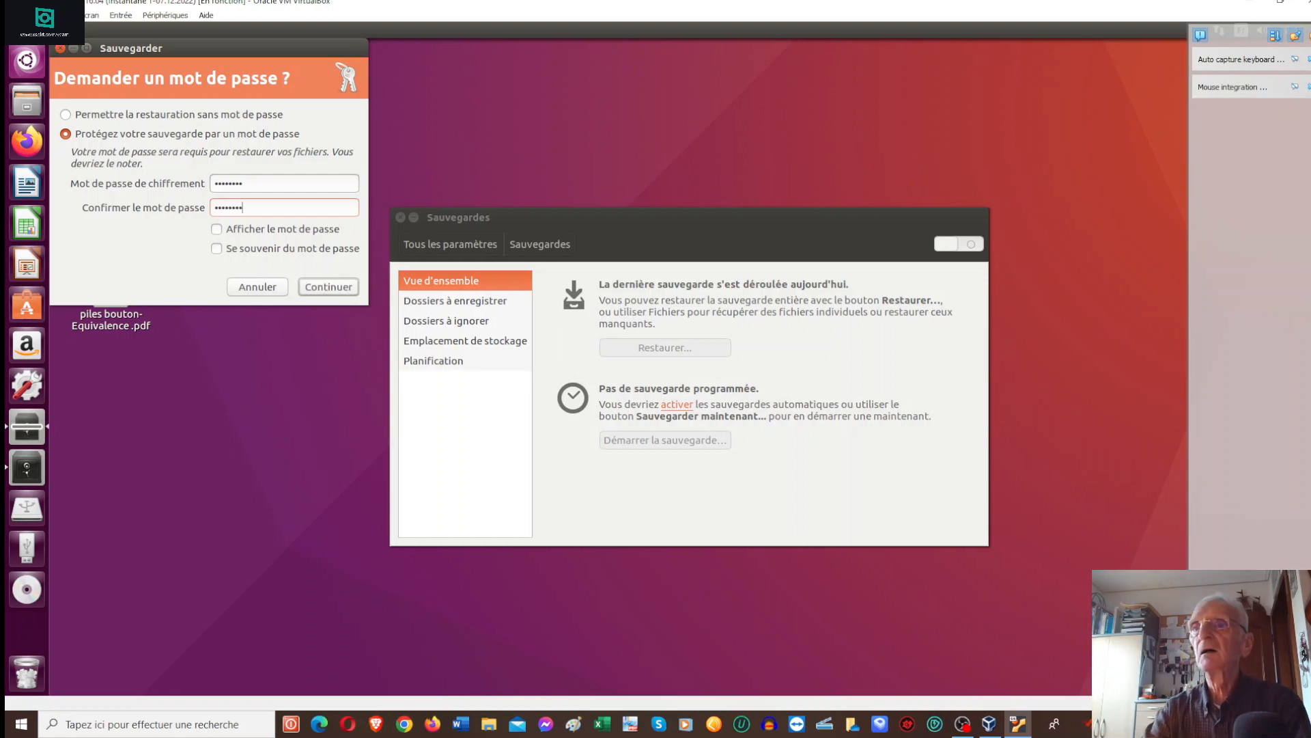
- Continue the password-protected backup and close the Sauvegardes window once it reports completion
{"action": "left_click", "coordinate": [329, 288]}
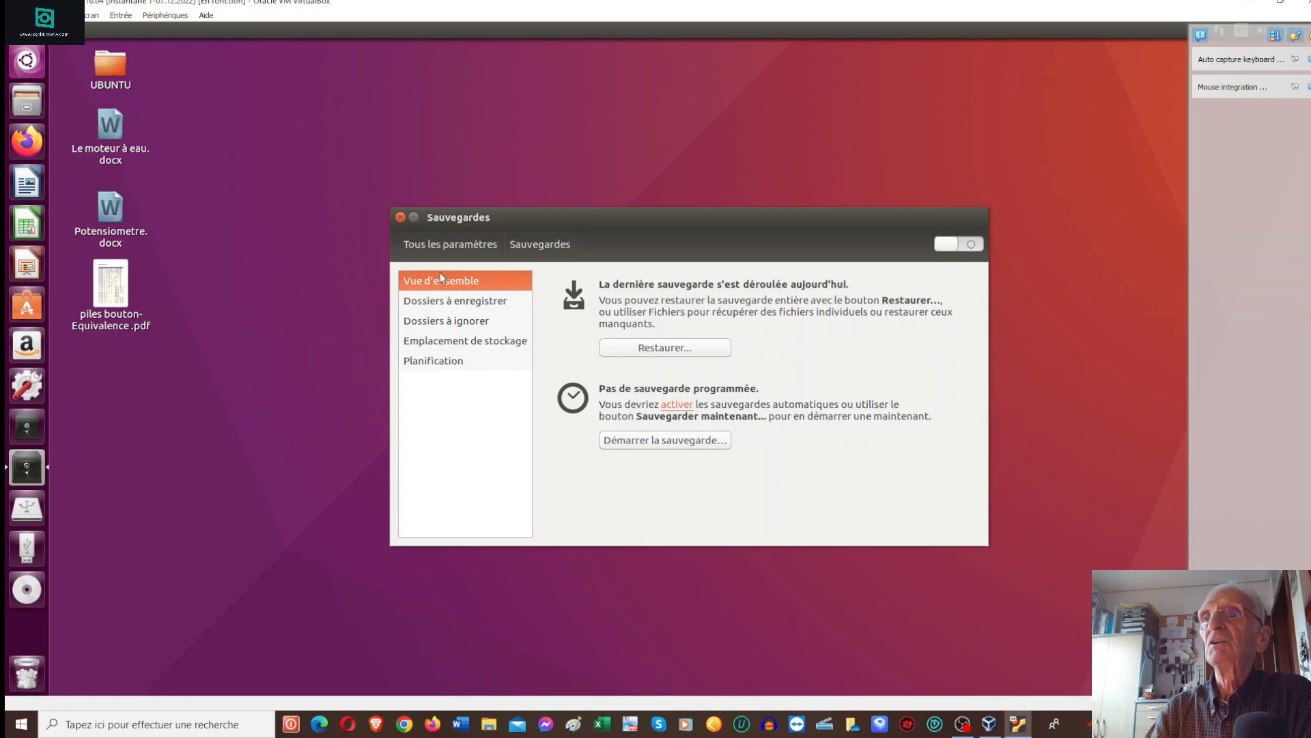
{"action": "left_click", "coordinate": [401, 218]}
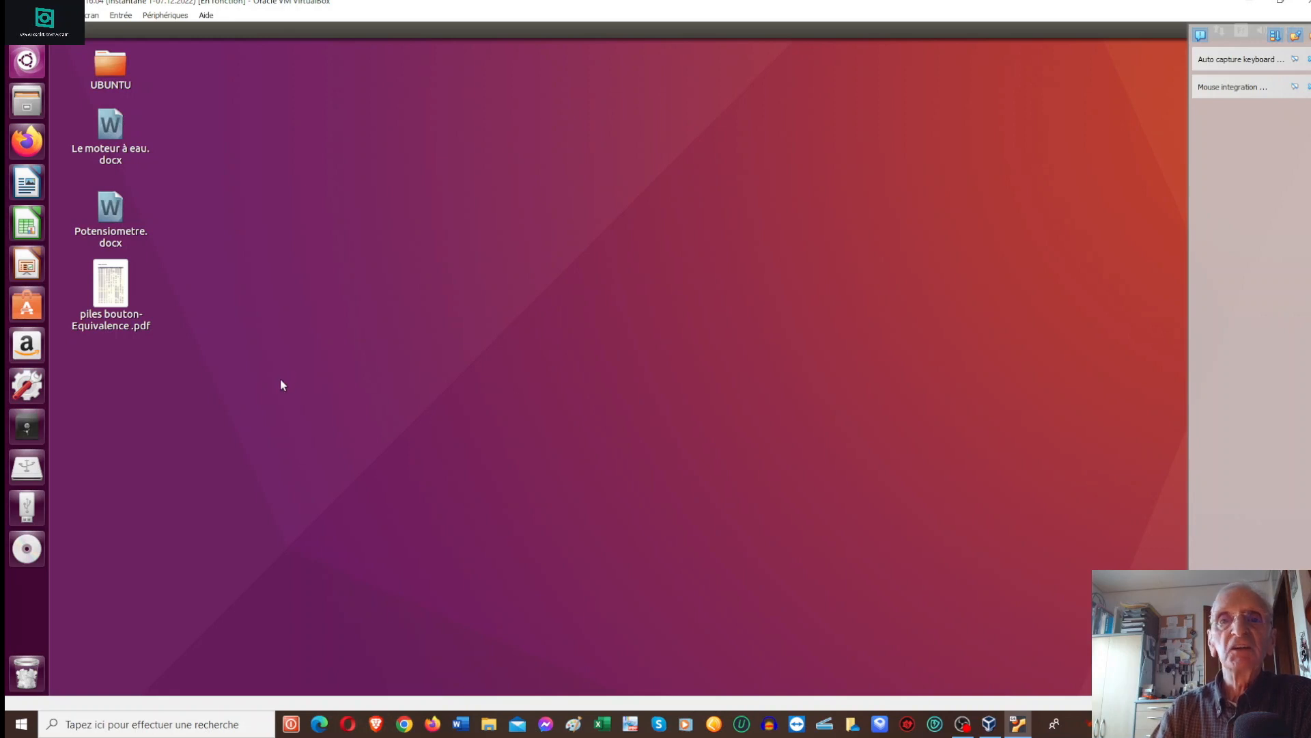
- Trash the desktop's PDF, Potensiometre.docx, Le moteur à eau.docx and the UBUNTU folder
{"action": "right_click", "coordinate": [120, 292]}
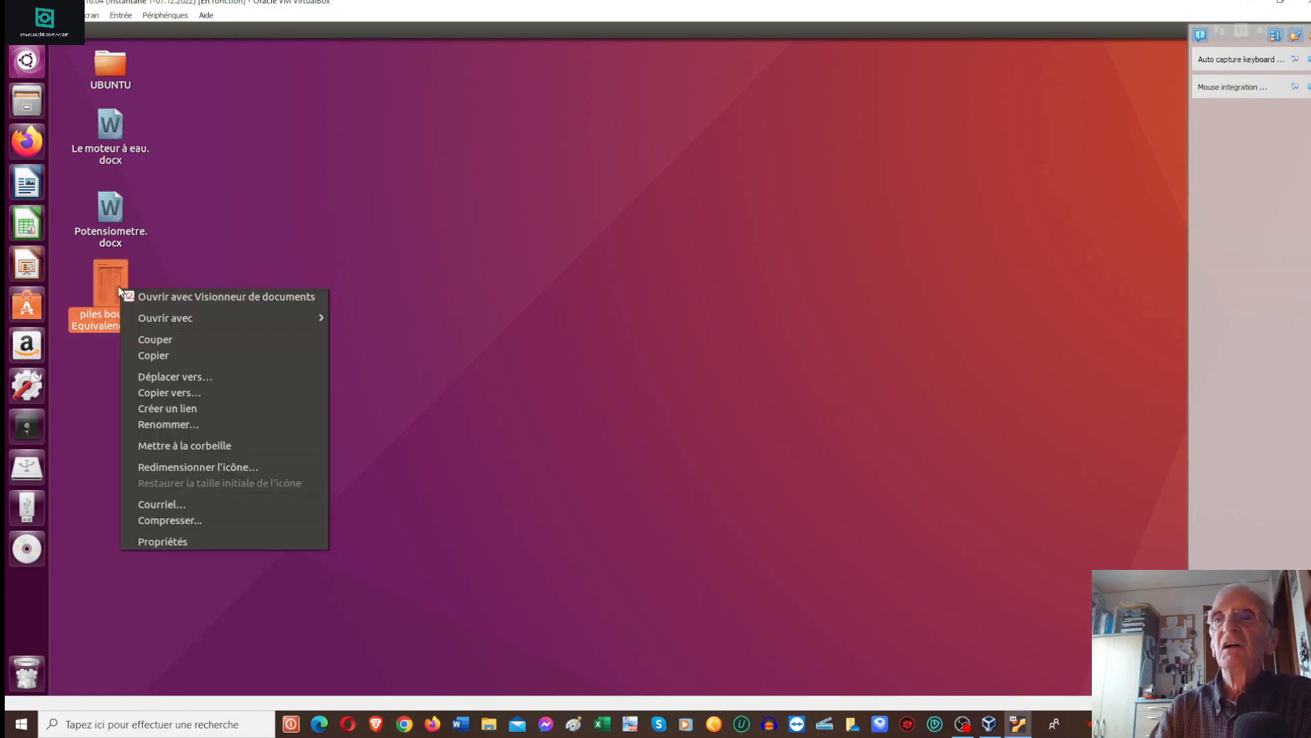
{"action": "left_click", "coordinate": [155, 446]}
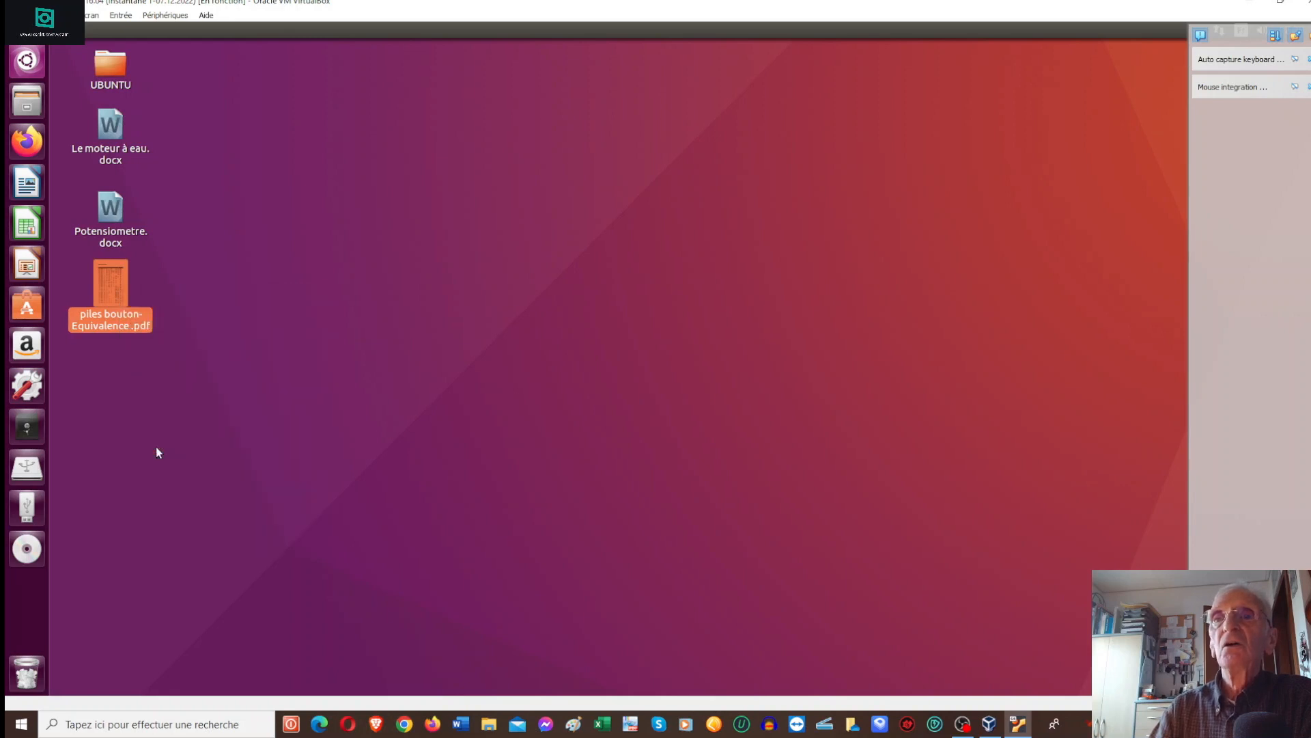
{"action": "right_click", "coordinate": [115, 213]}
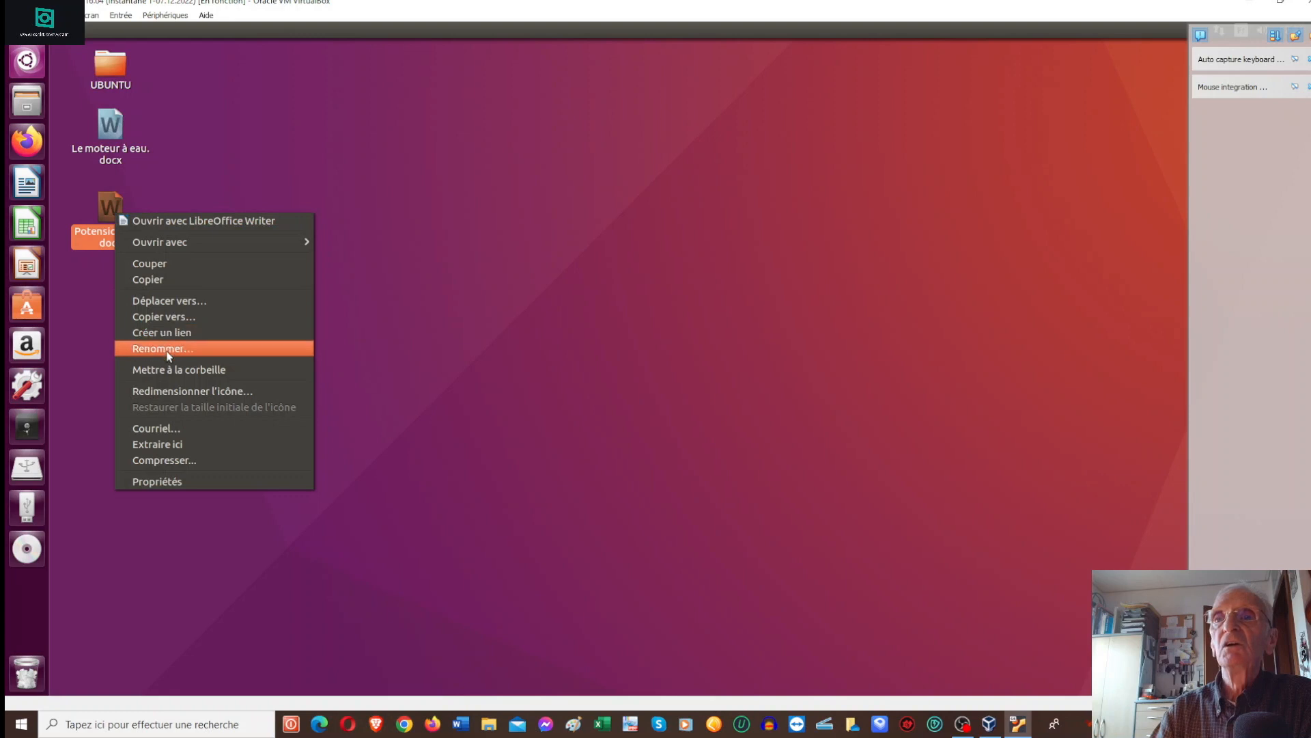
{"action": "left_click", "coordinate": [167, 370]}
{"action": "right_click", "coordinate": [110, 132]}
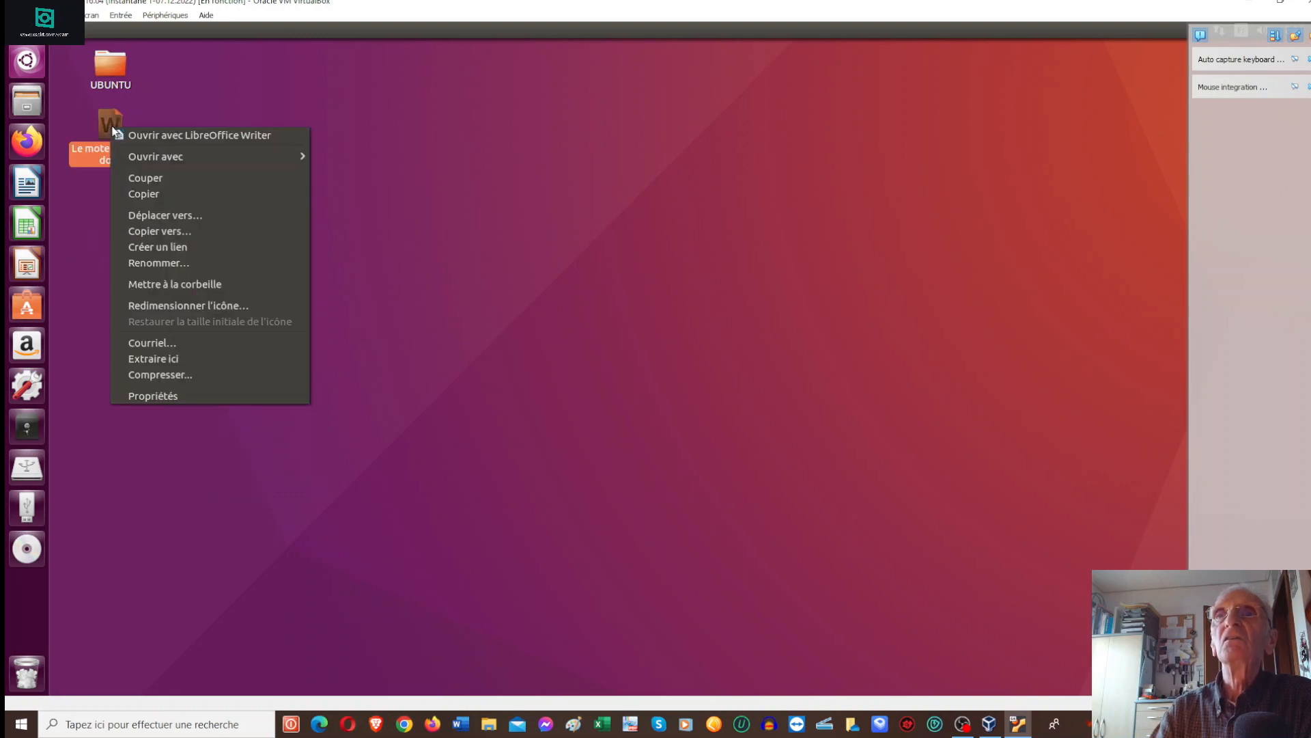
{"action": "left_click", "coordinate": [171, 285]}
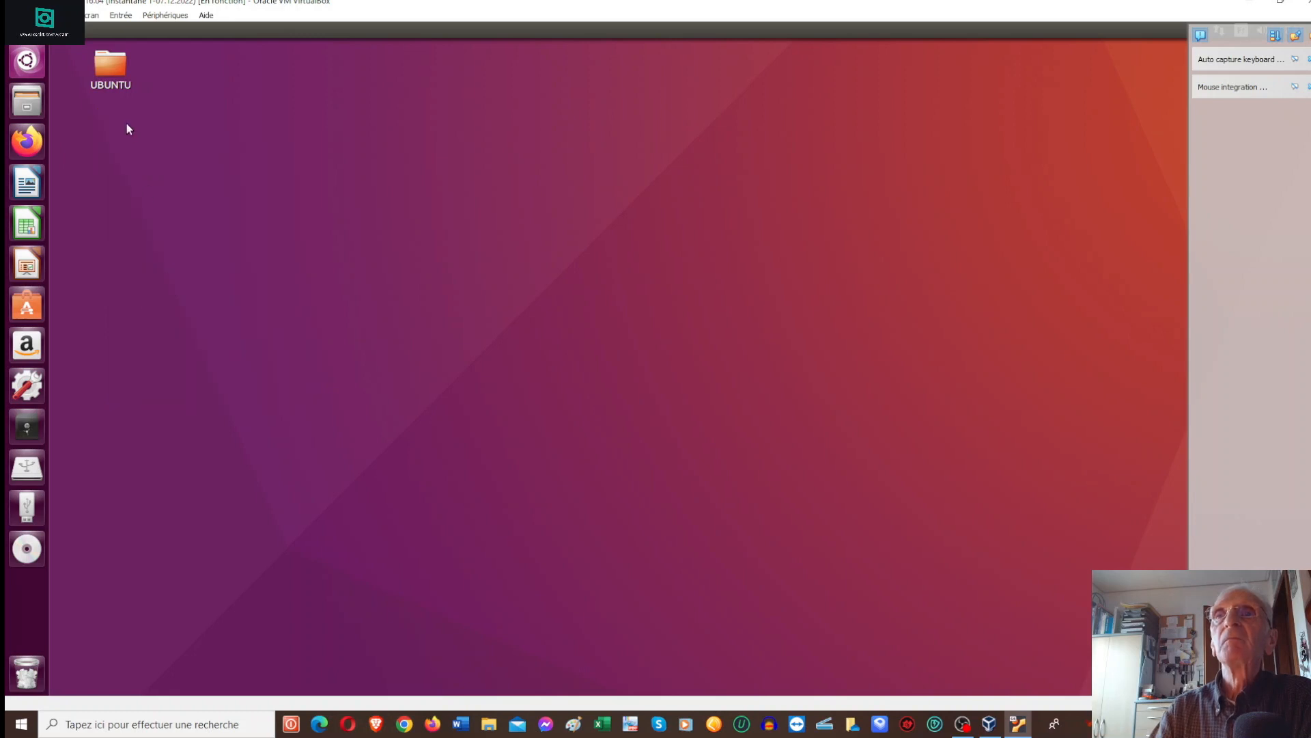
{"action": "right_click", "coordinate": [121, 69]}
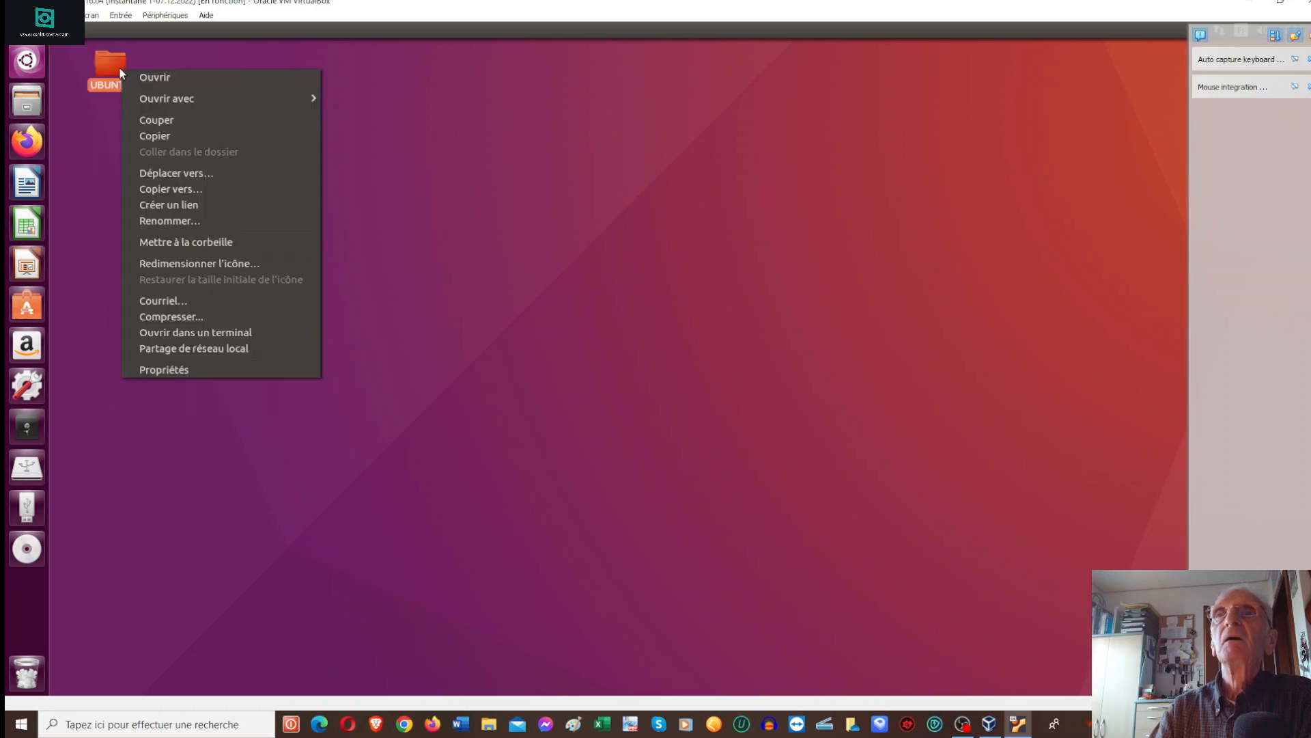
{"action": "left_click", "coordinate": [166, 239]}
{"action": "left_click", "coordinate": [34, 94]}
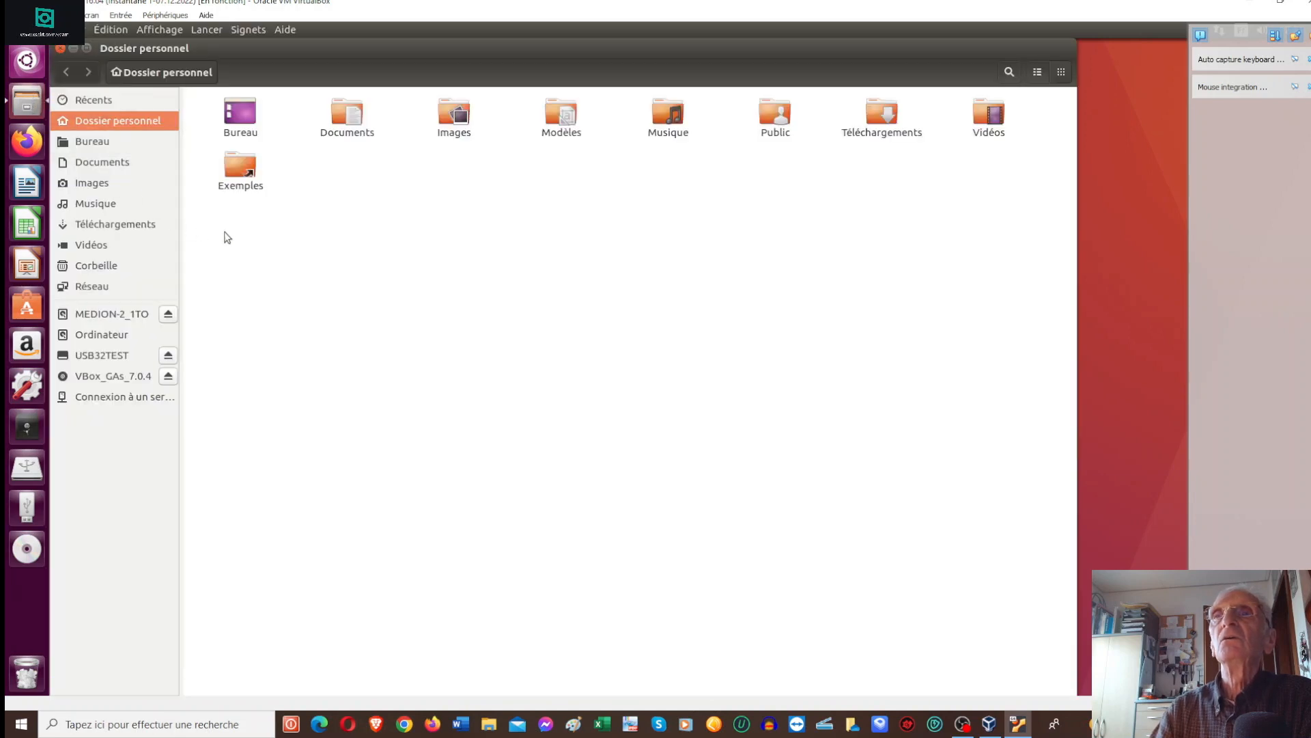
- Trash the four Images photos: 4-Mur de soutènement, IMG_1683, IMG_1689 and IMG_1771
{"action": "left_click", "coordinate": [100, 185]}
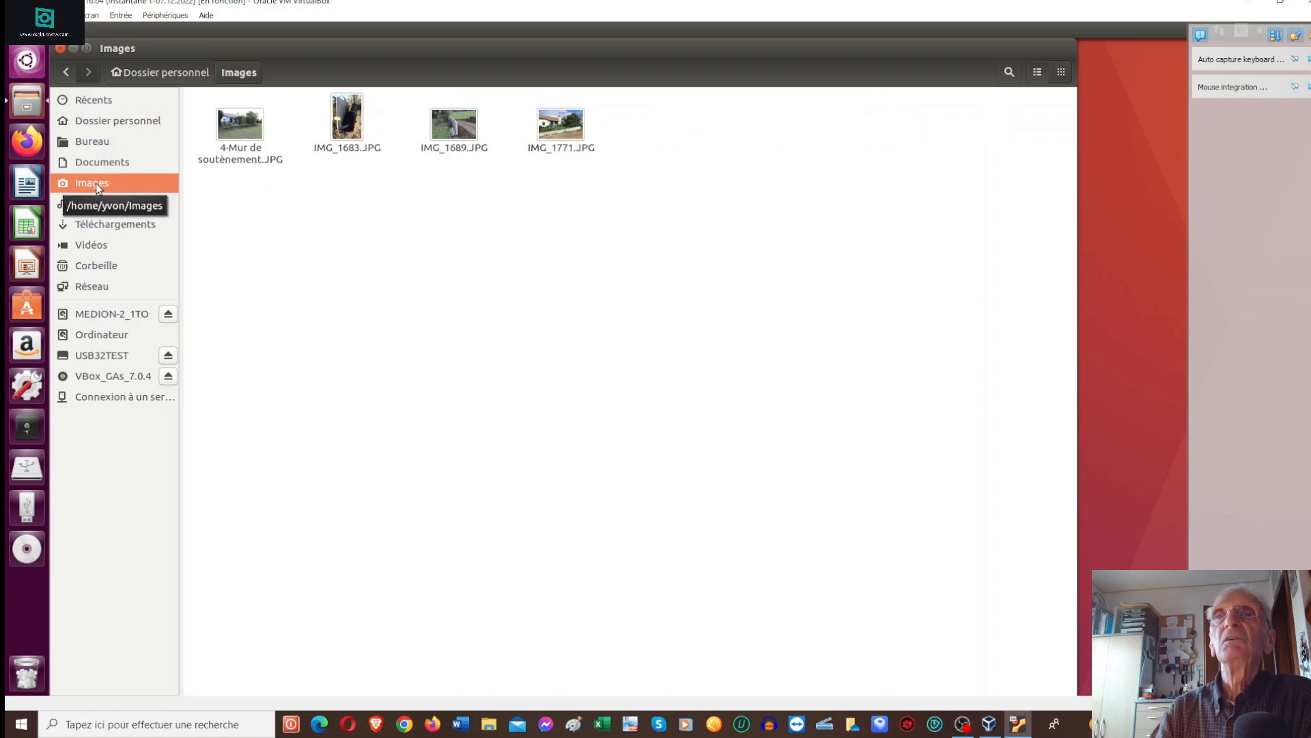
{"action": "left_click", "coordinate": [230, 129]}
{"action": "left_click", "coordinate": [347, 123], "text": "ctrl"}
{"action": "left_click", "coordinate": [485, 137], "text": "ctrl"}
{"action": "left_click", "coordinate": [559, 127], "text": "ctrl"}
{"action": "right_click", "coordinate": [559, 127]}
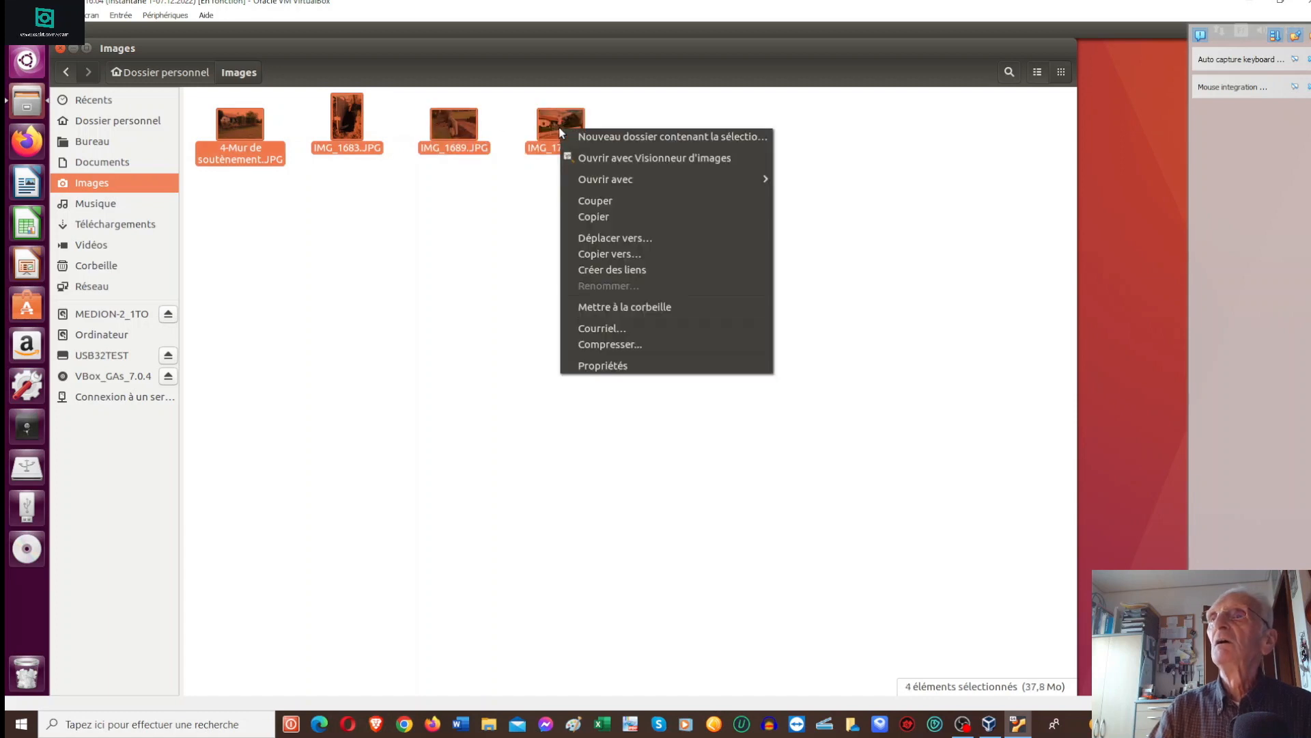
{"action": "left_click", "coordinate": [612, 306]}
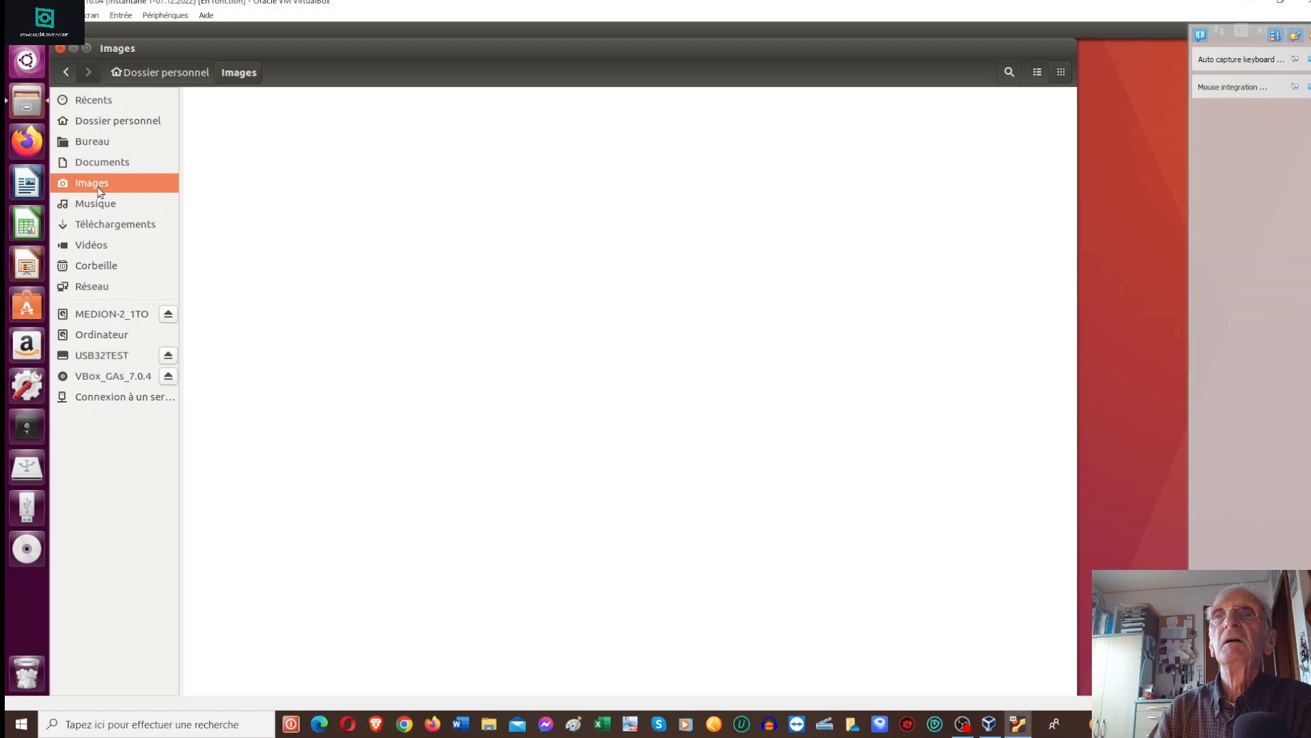
- Select all four mp3 songs in Musique, from Hello Dolly.mp3 on, and trash them
{"action": "left_click", "coordinate": [93, 227]}
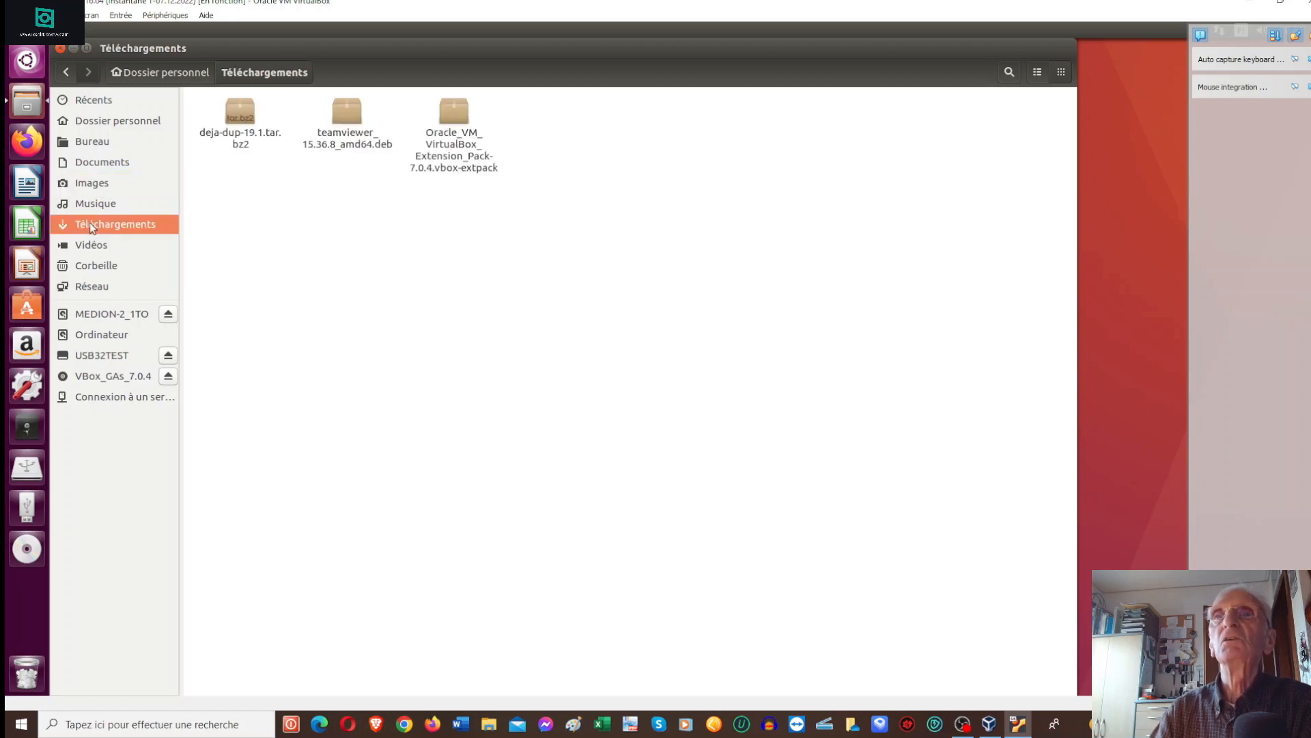
{"action": "left_click", "coordinate": [88, 204]}
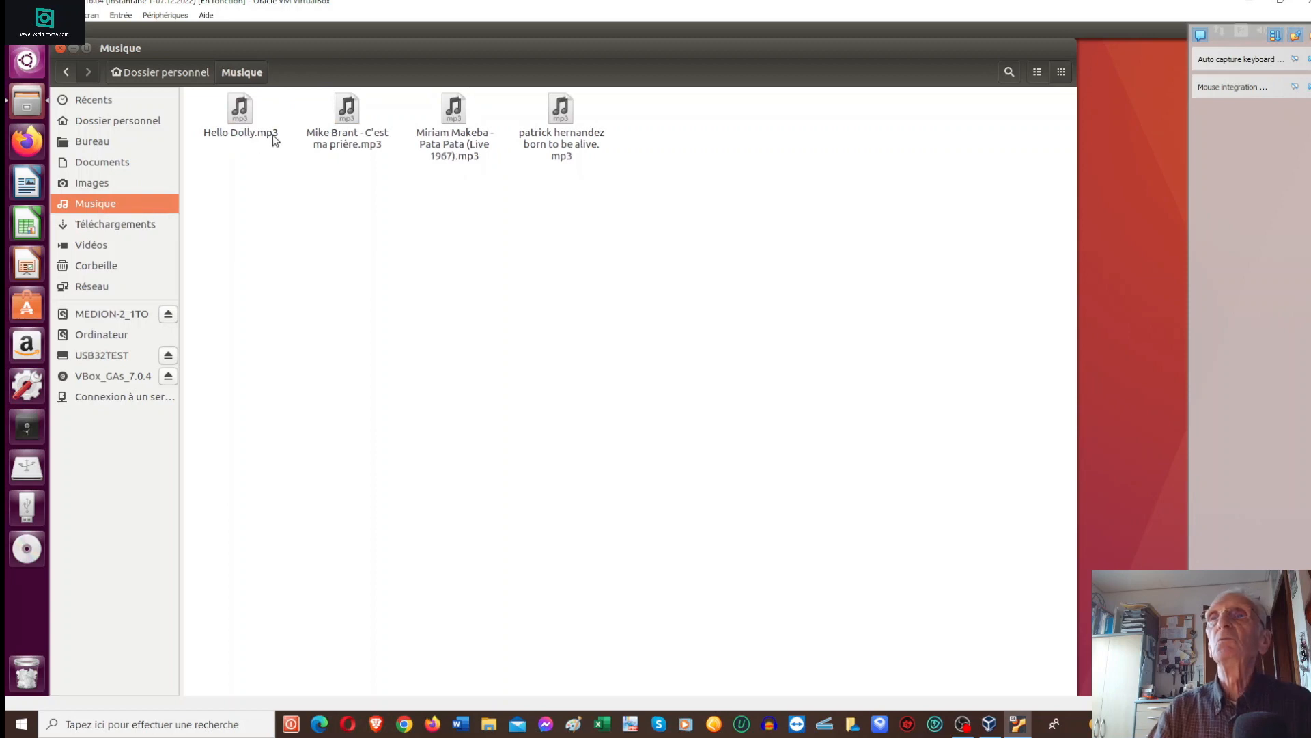
{"action": "left_click", "coordinate": [241, 117]}
{"action": "left_click", "coordinate": [559, 140], "text": "shift"}
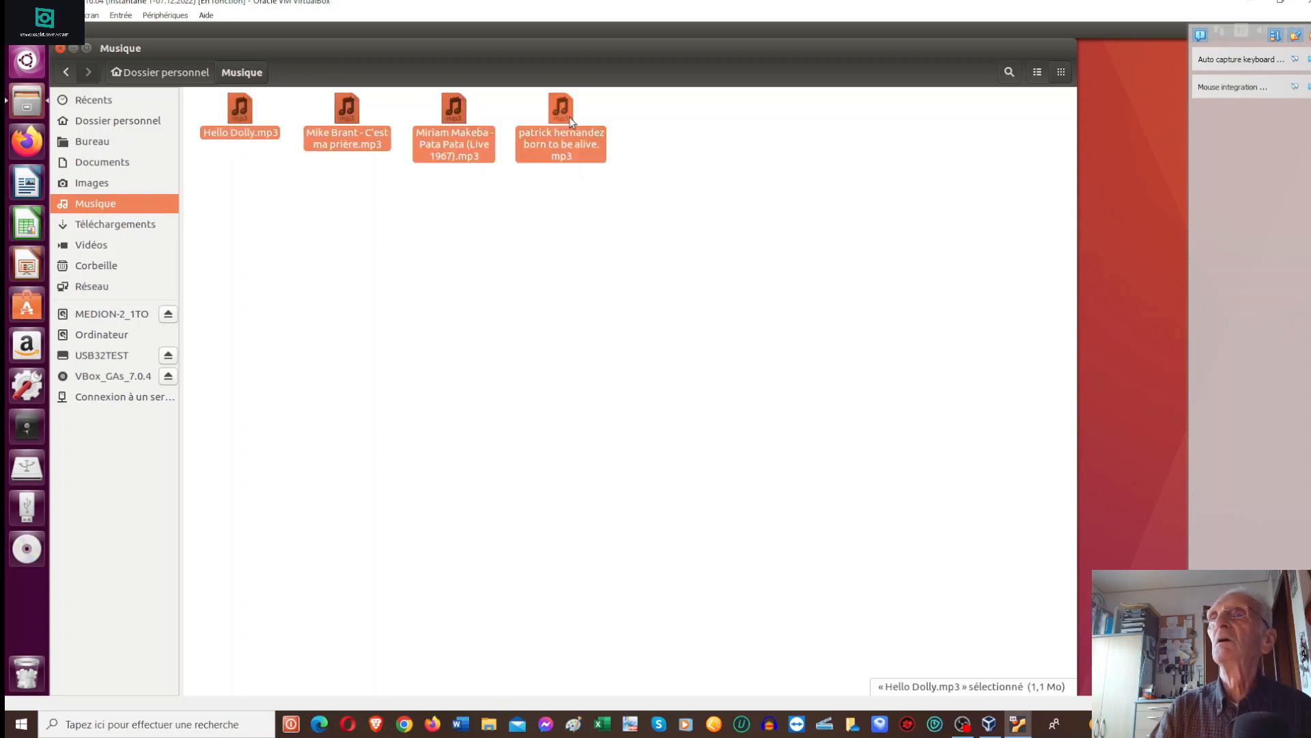
{"action": "right_click", "coordinate": [560, 141]}
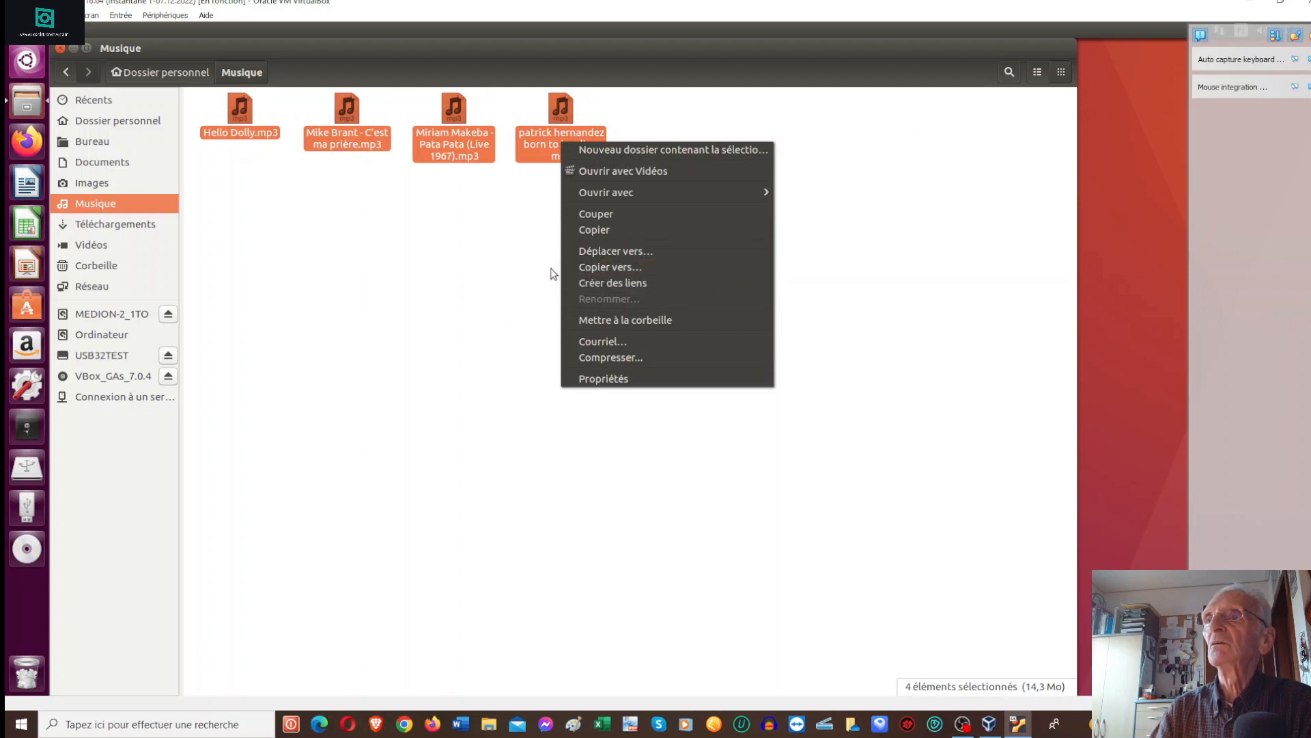
{"action": "left_click", "coordinate": [556, 265]}
{"action": "right_click", "coordinate": [568, 159]}
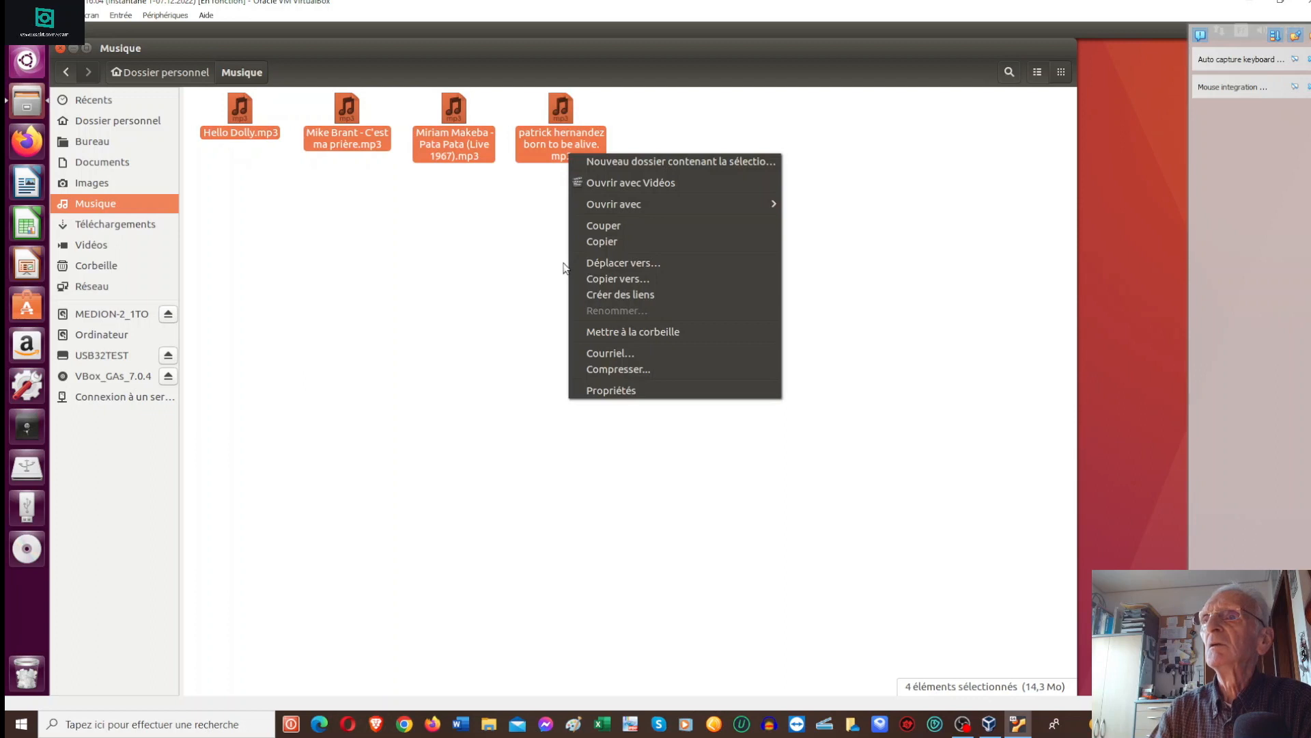
{"action": "left_click", "coordinate": [614, 333]}
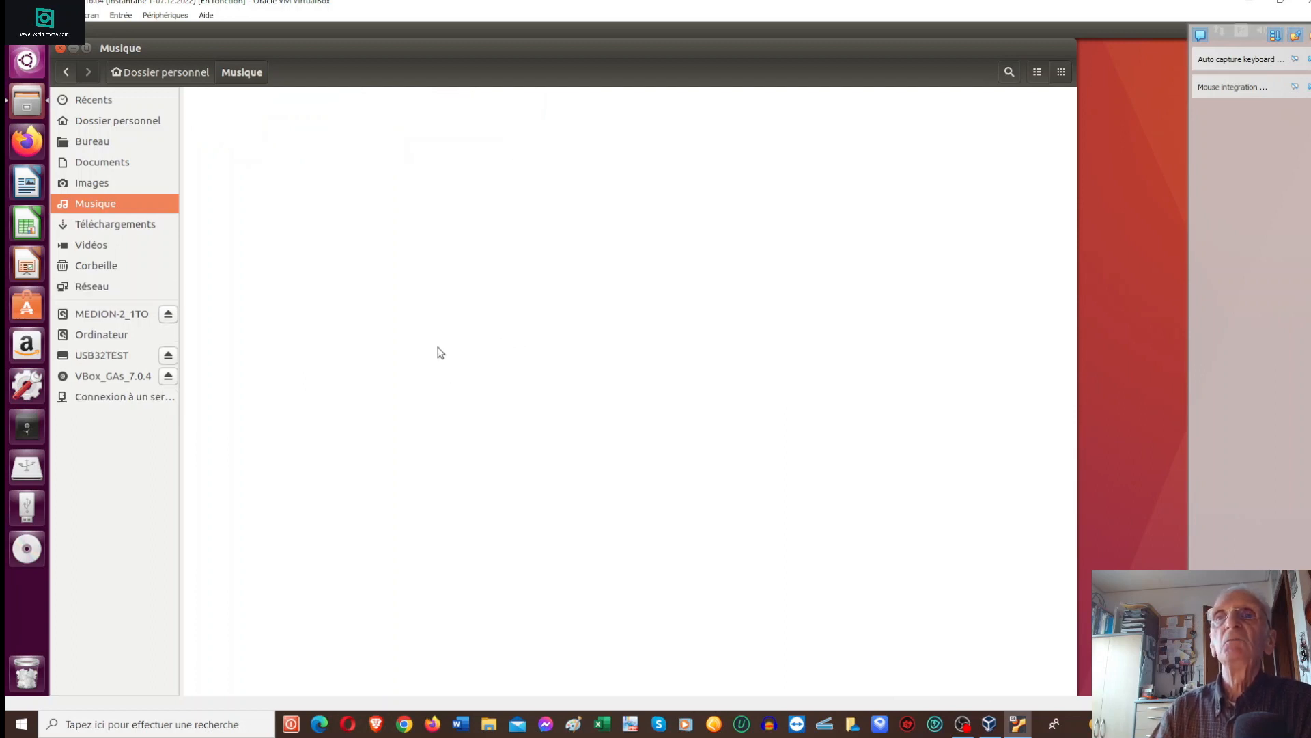
- Close Files, launch Sauvegardes from a Dash search for 'sauv', and start a restore
{"action": "left_click", "coordinate": [61, 49]}
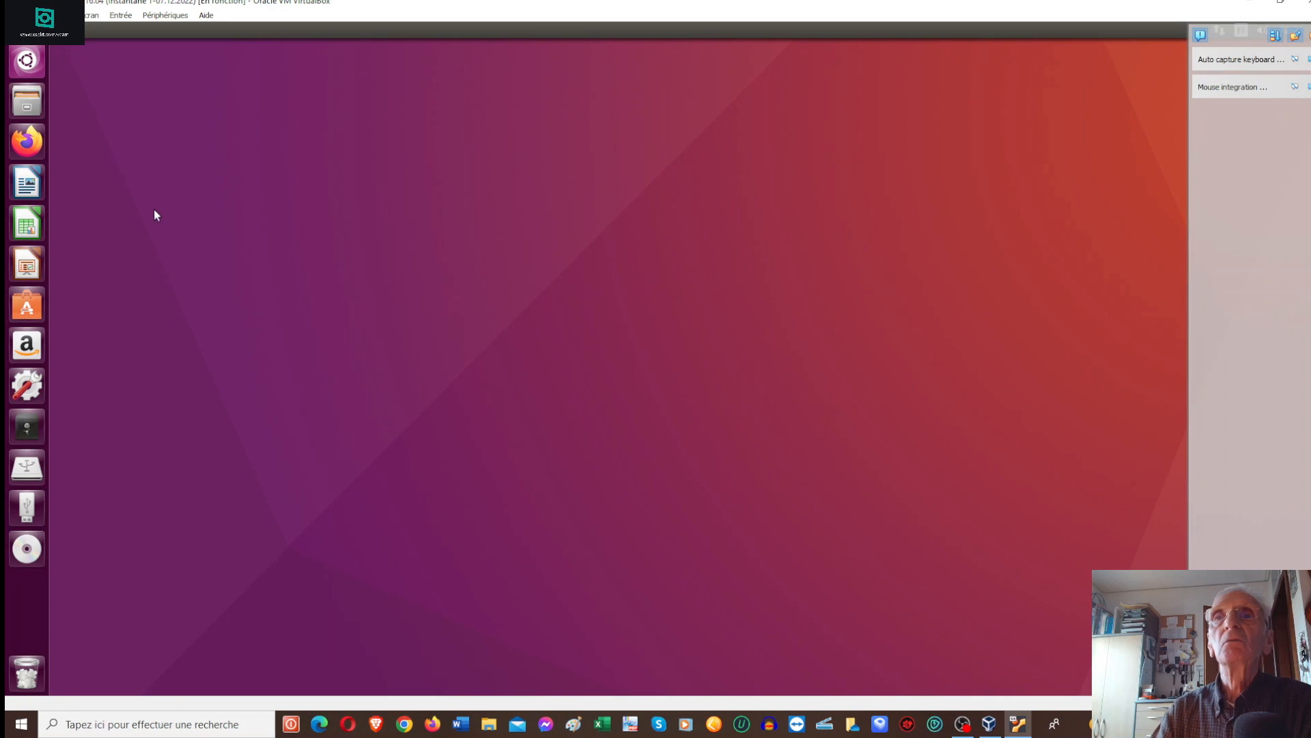
{"action": "left_click", "coordinate": [27, 60]}
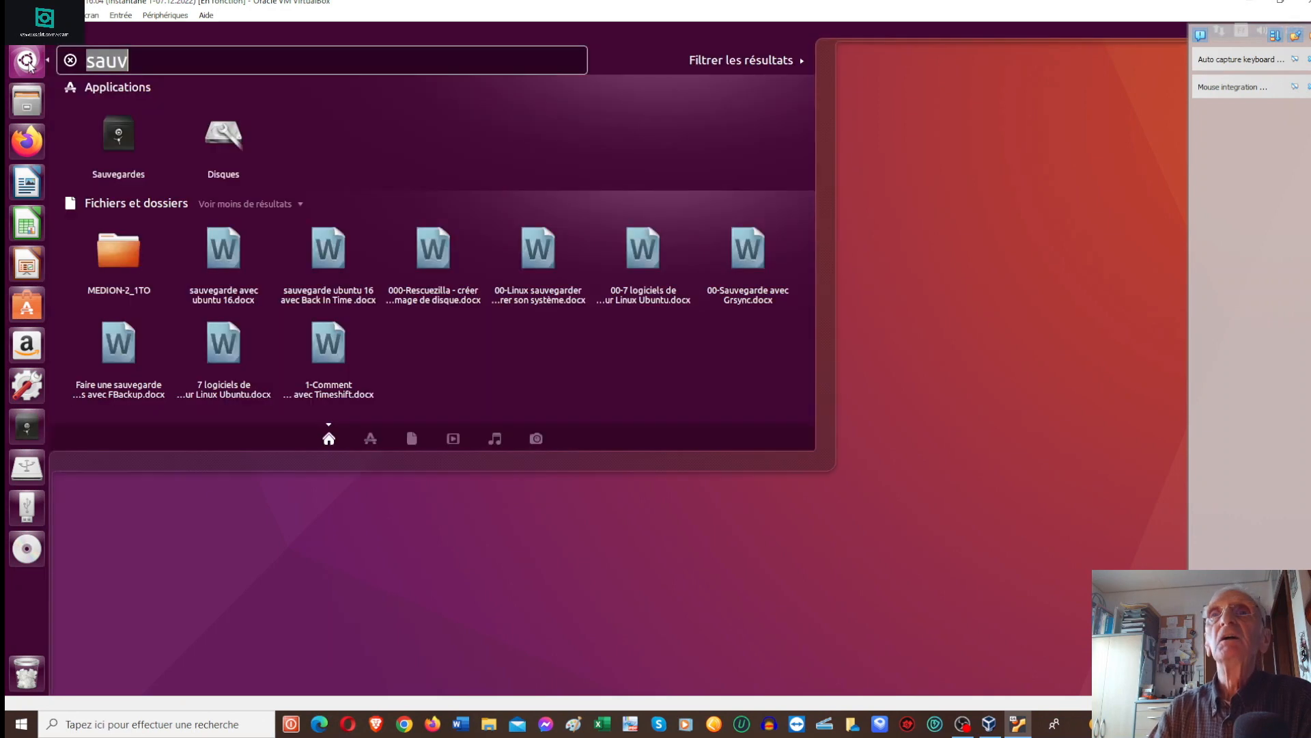
{"action": "left_click", "coordinate": [126, 147]}
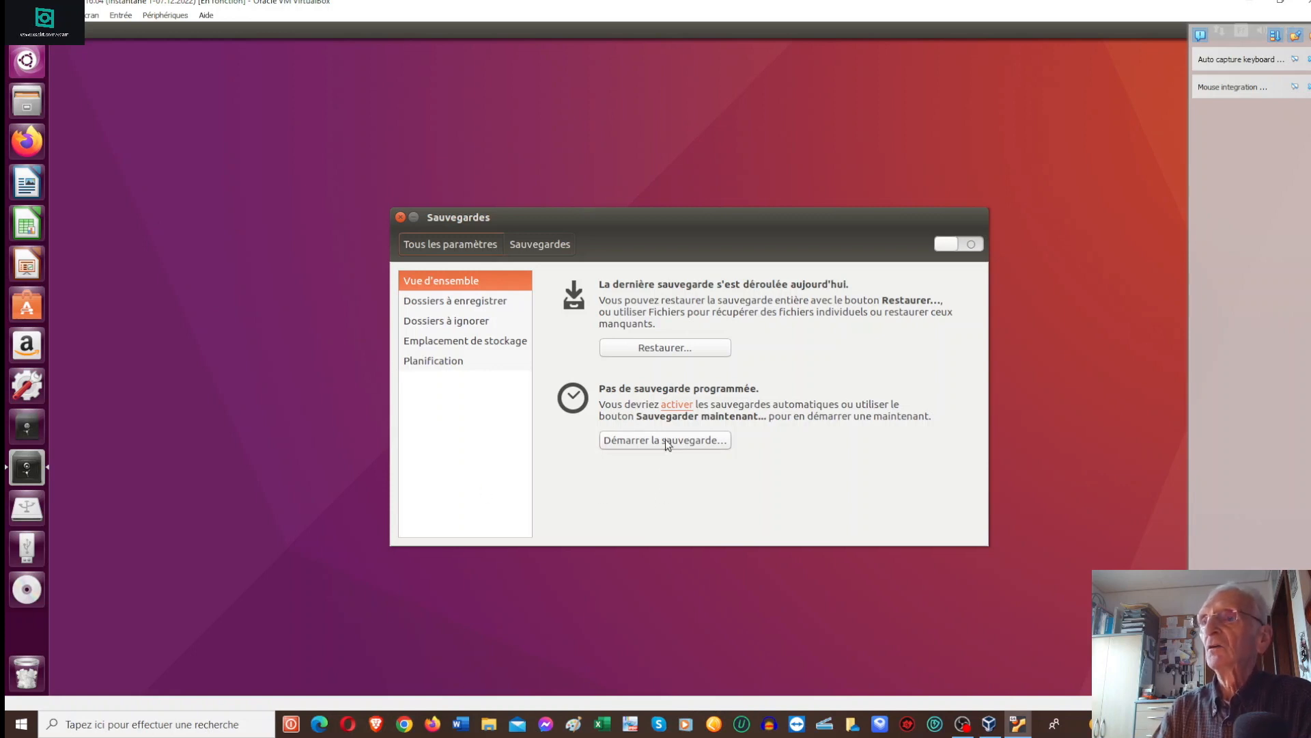
{"action": "left_click", "coordinate": [670, 348]}
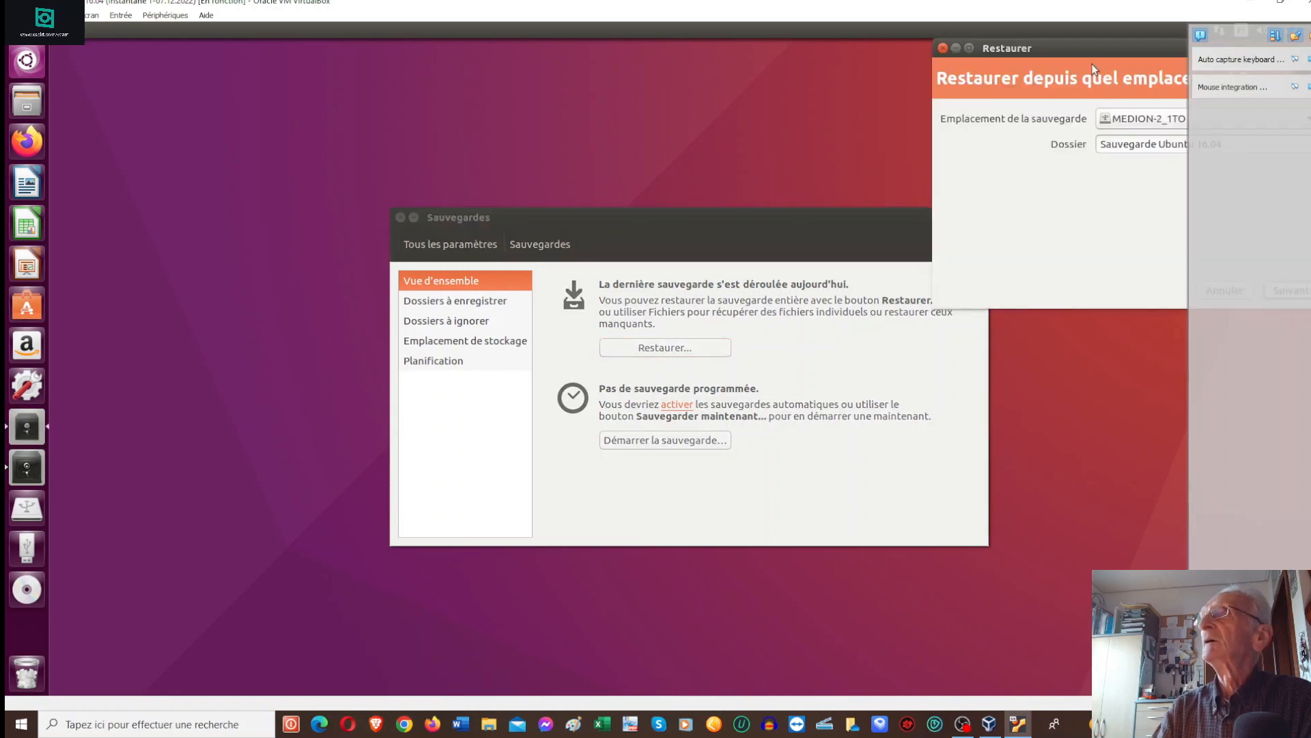
- Restore the 15.12.2022 backup from MEDION-2_1TO to the files' original locations
{"action": "left_click_drag", "start_coordinate": [1086, 45], "coordinate": [851, 50]}
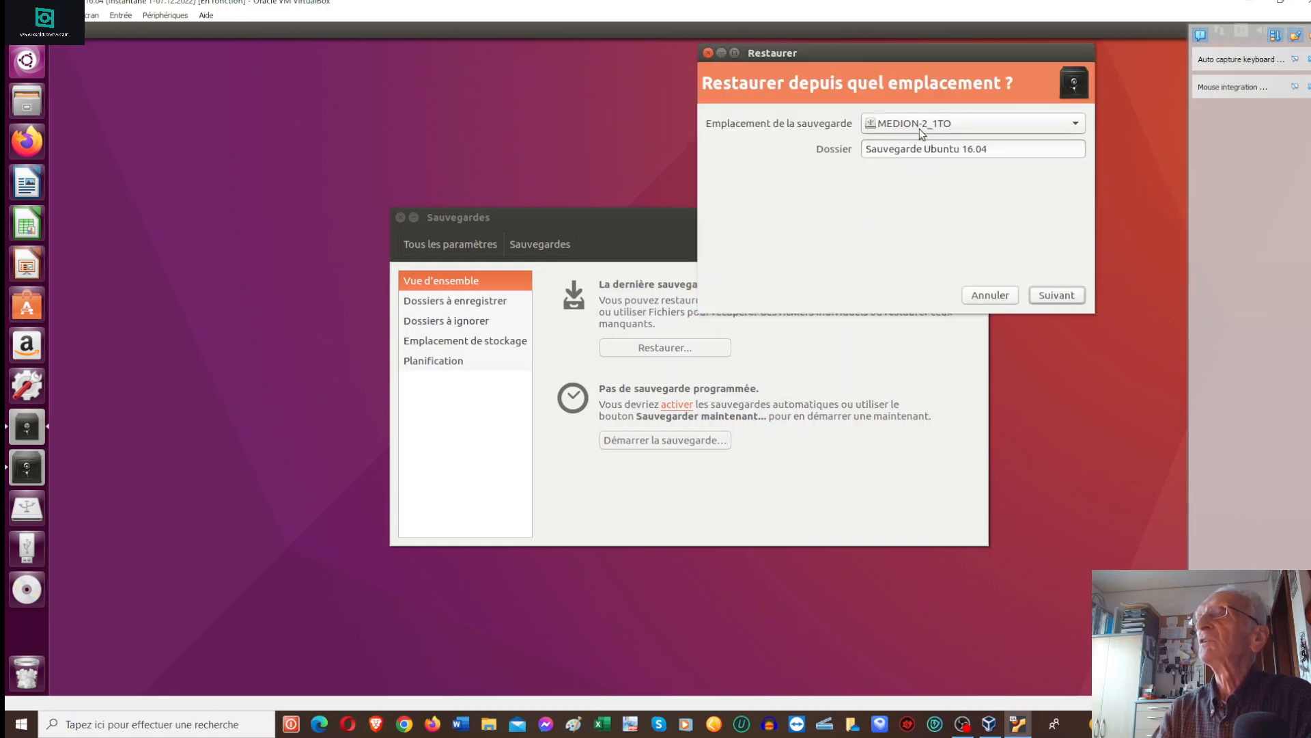
{"action": "left_click", "coordinate": [1057, 295]}
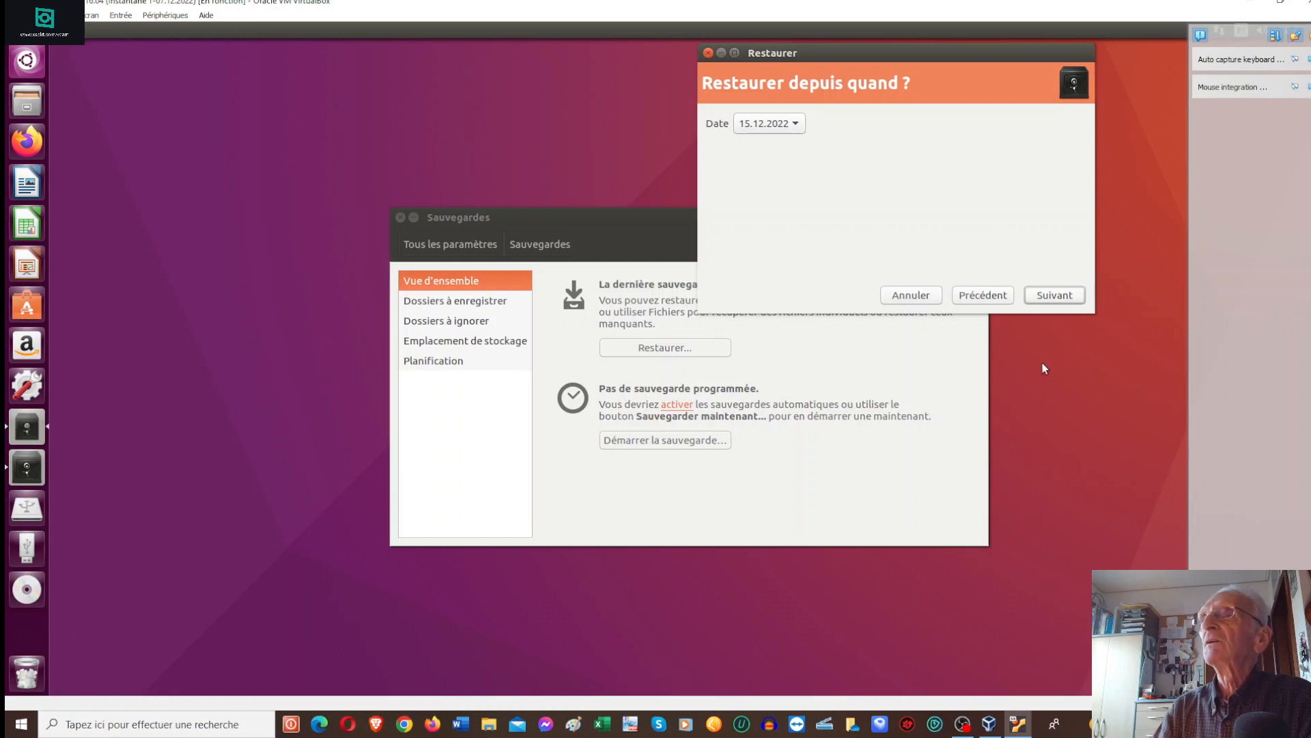
{"action": "left_click", "coordinate": [1056, 295]}
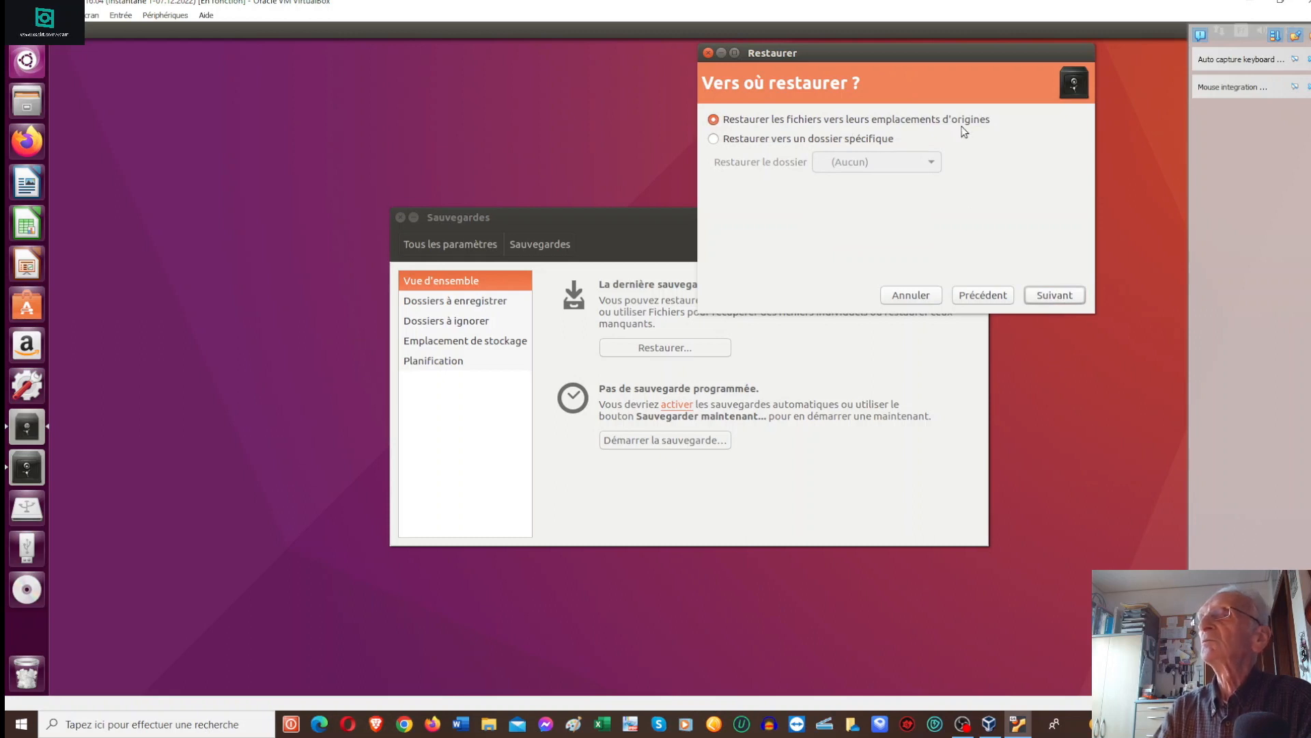
{"action": "left_click", "coordinate": [1054, 298]}
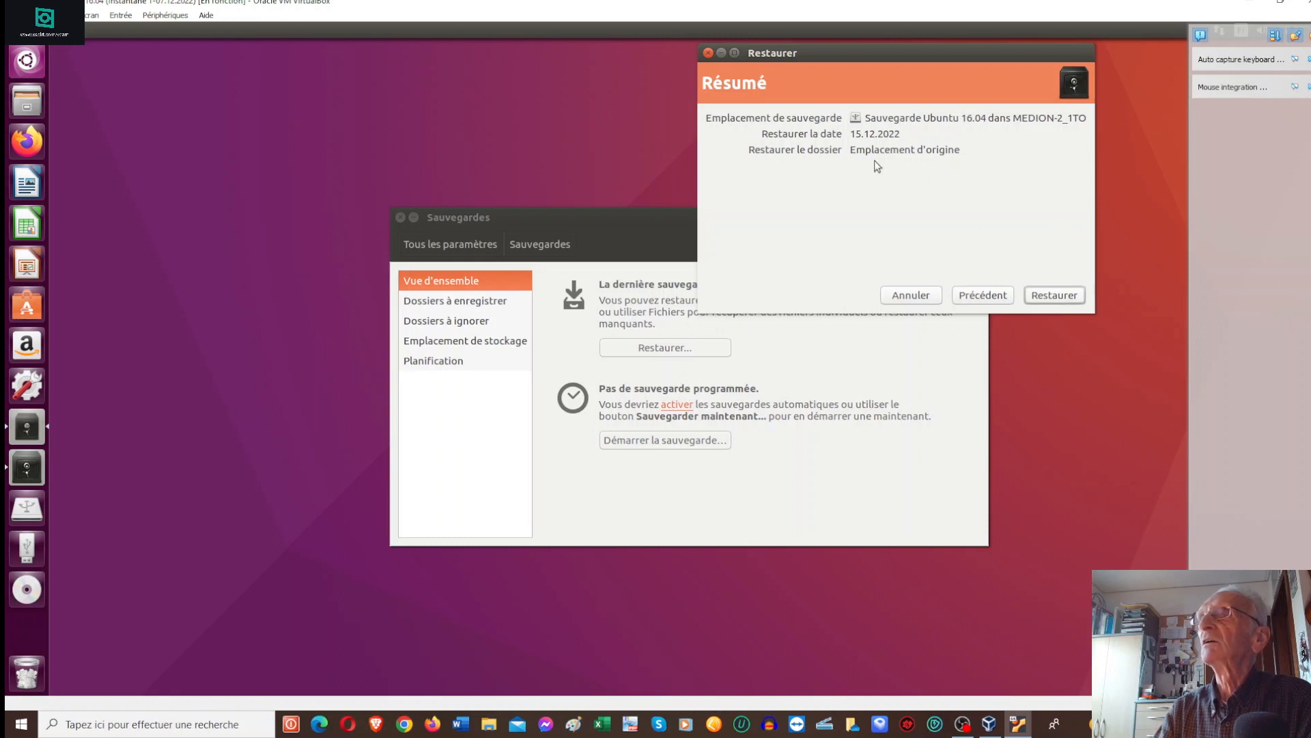
{"action": "left_click", "coordinate": [1058, 296]}
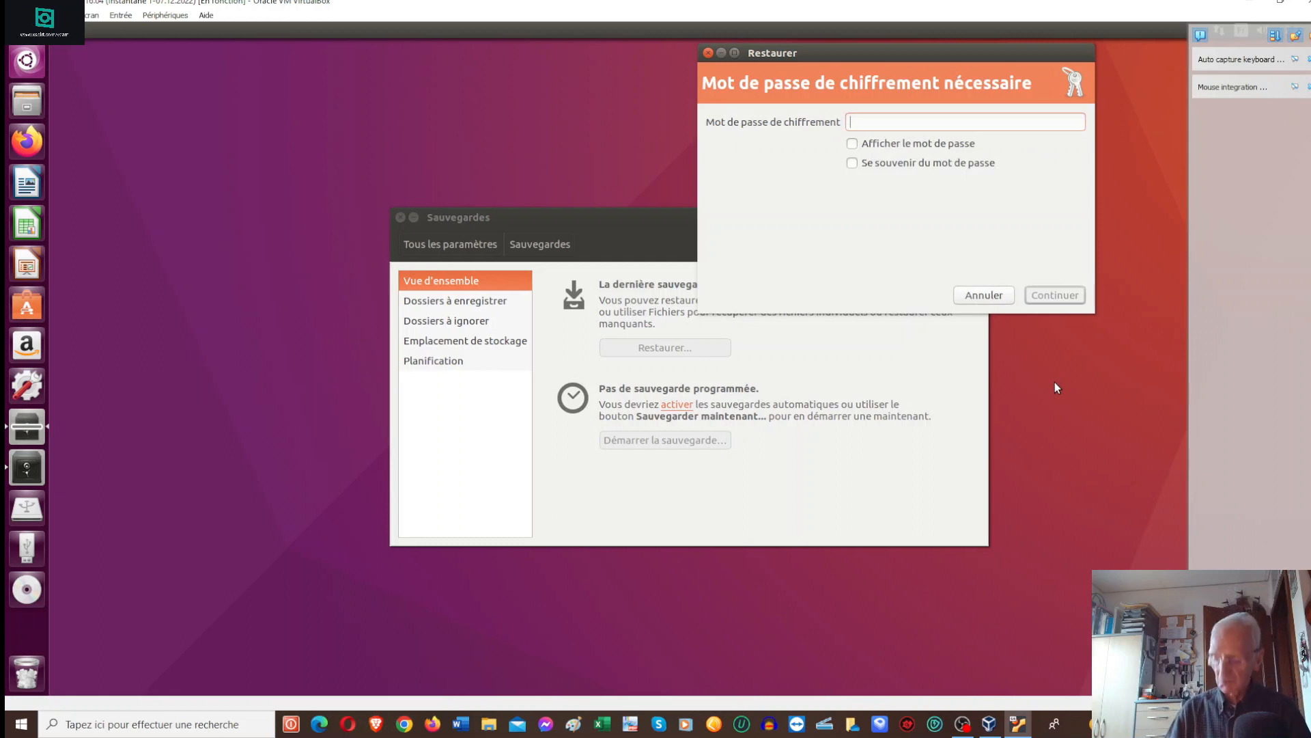
- Enter the backup's encryption password to unlock it and continue the restore
{"action": "type", "text": "••••••••"}
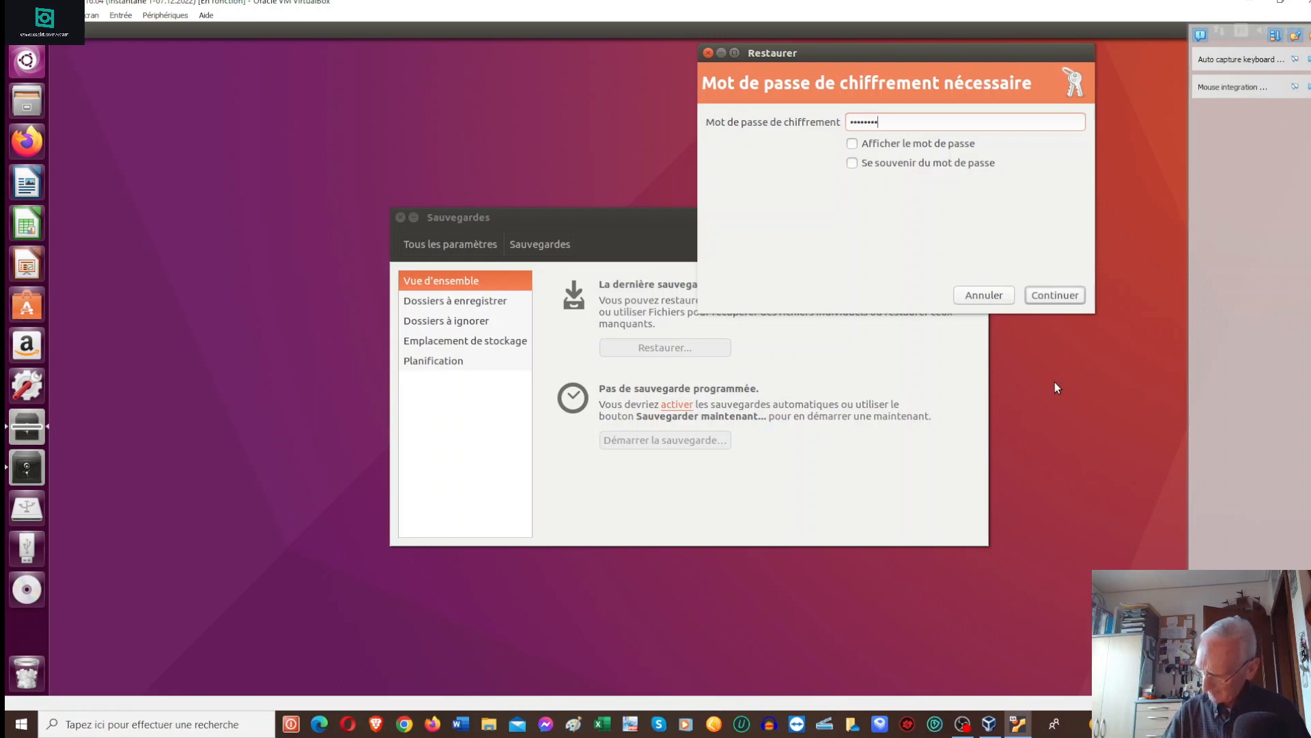
{"action": "key", "text": "Return"}
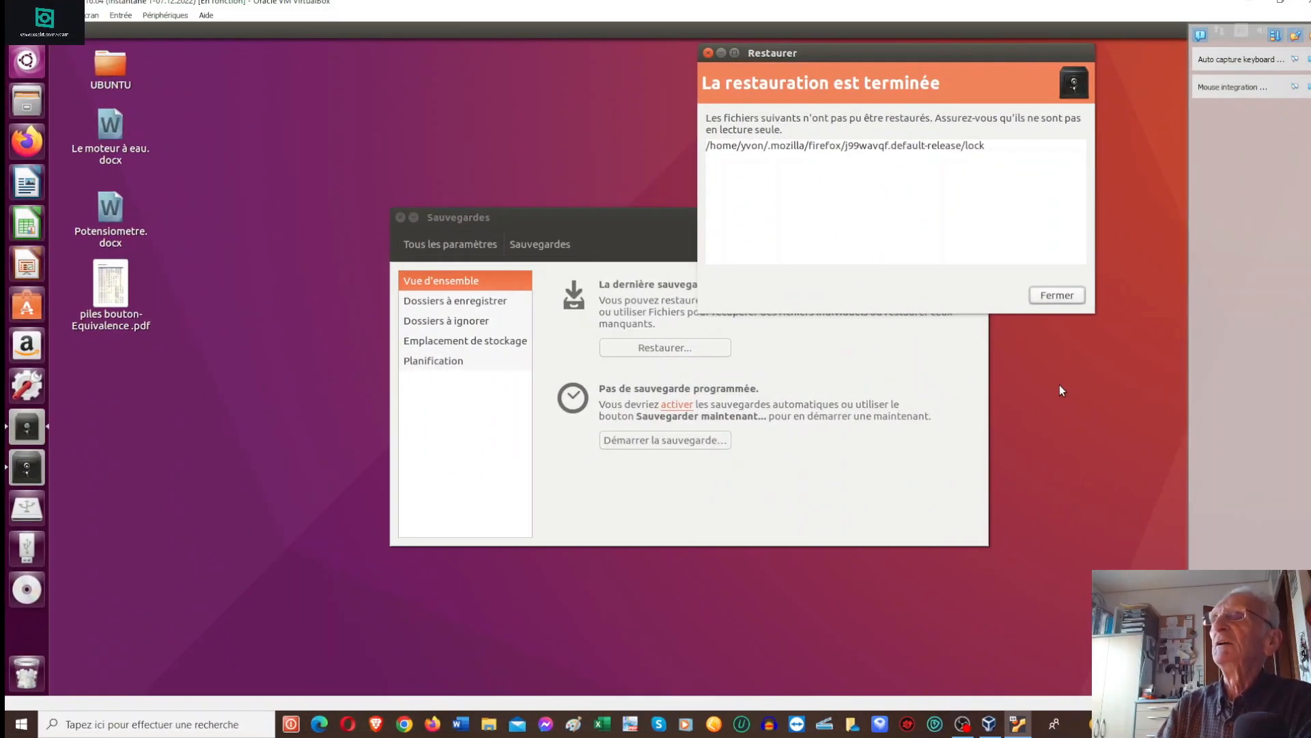
- Dismiss the completed Restaurer report with Fermer, then close the Sauvegardes window
{"action": "left_click", "coordinate": [1060, 297]}
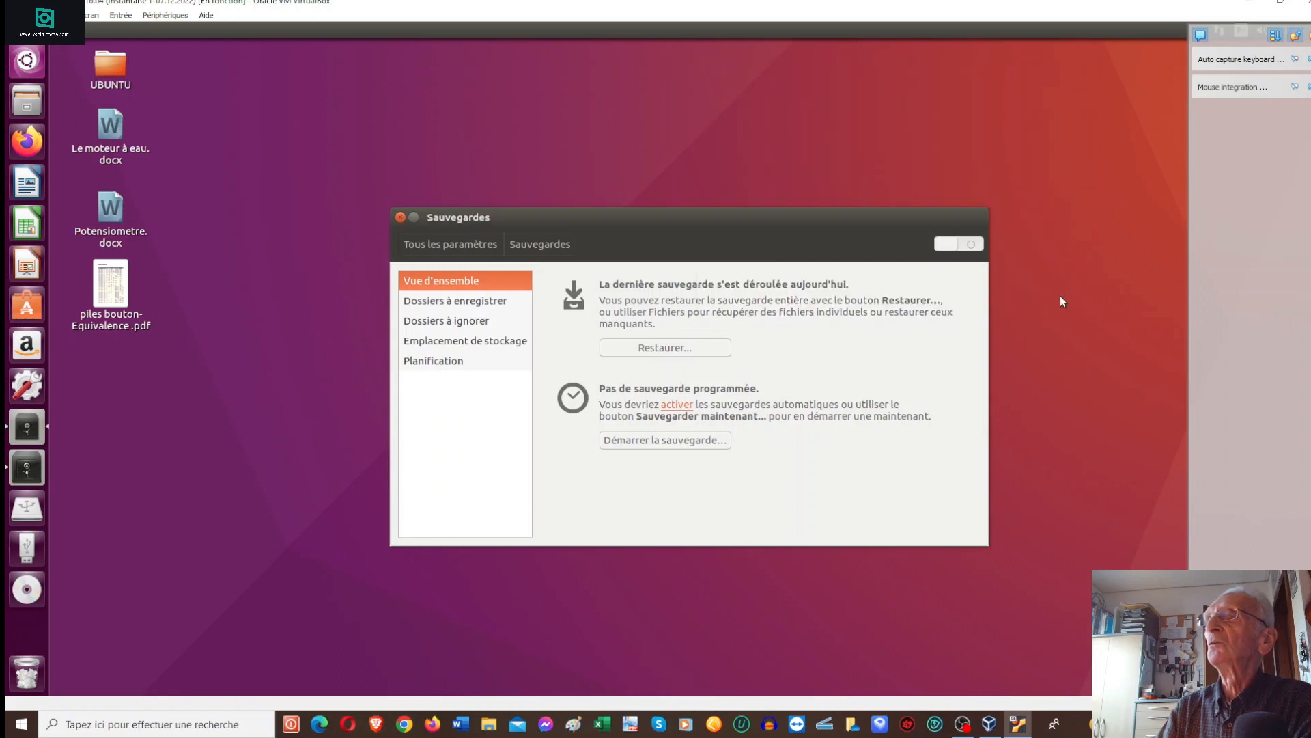
{"action": "left_click", "coordinate": [401, 217]}
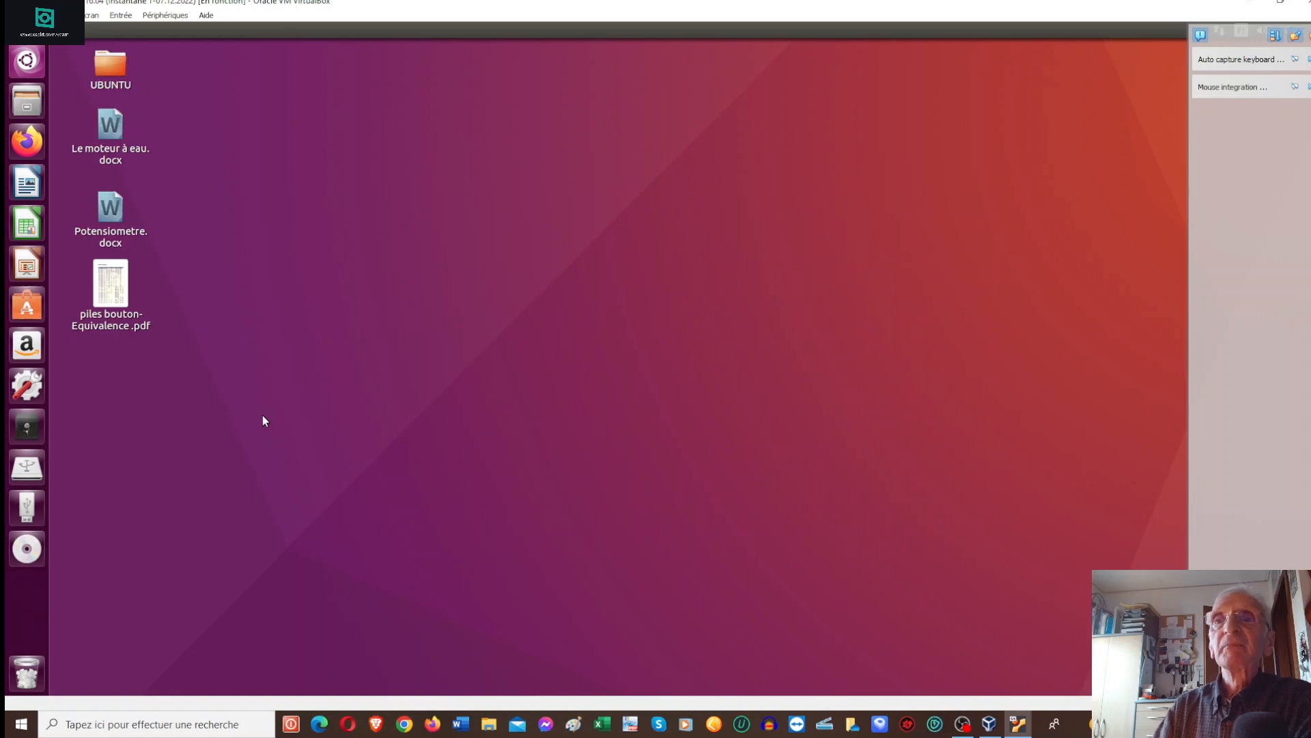
- Check Bureau, Documents, Images and Musique for restored files, then play C'est ma prière
{"action": "left_click", "coordinate": [27, 103]}
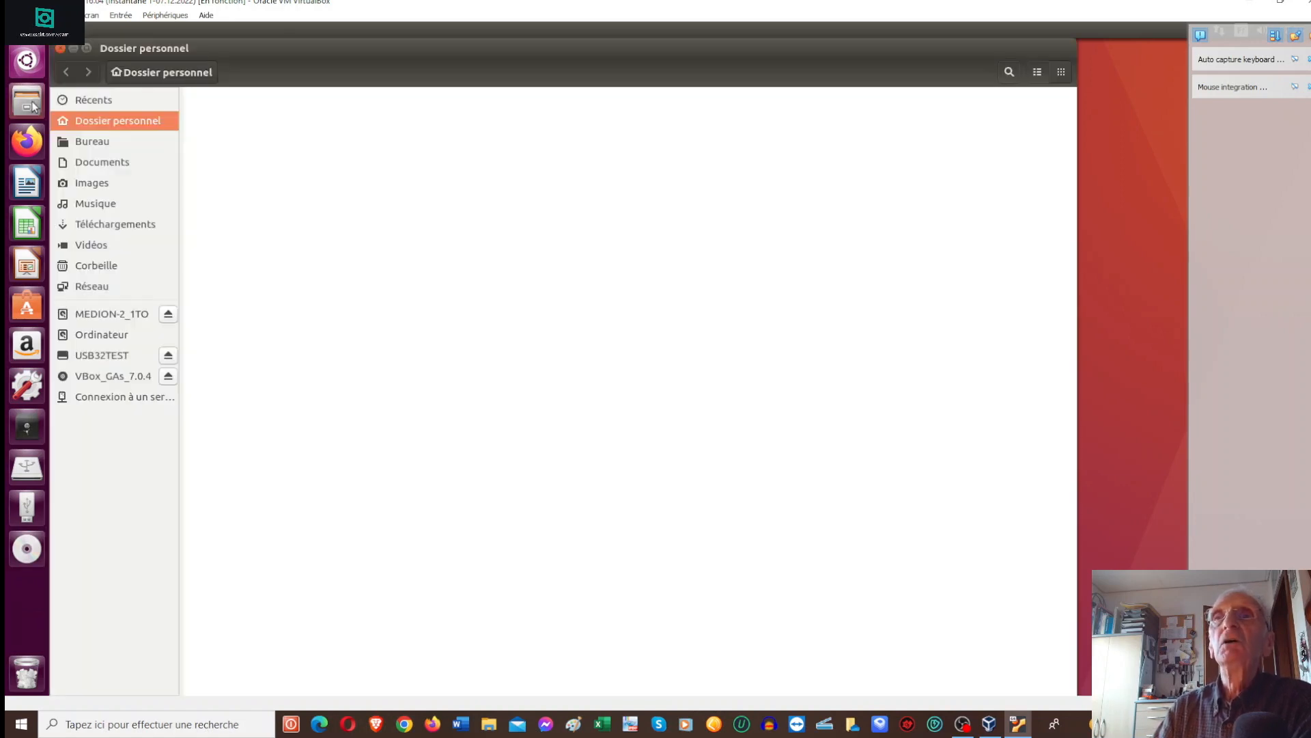
{"action": "left_click", "coordinate": [102, 149]}
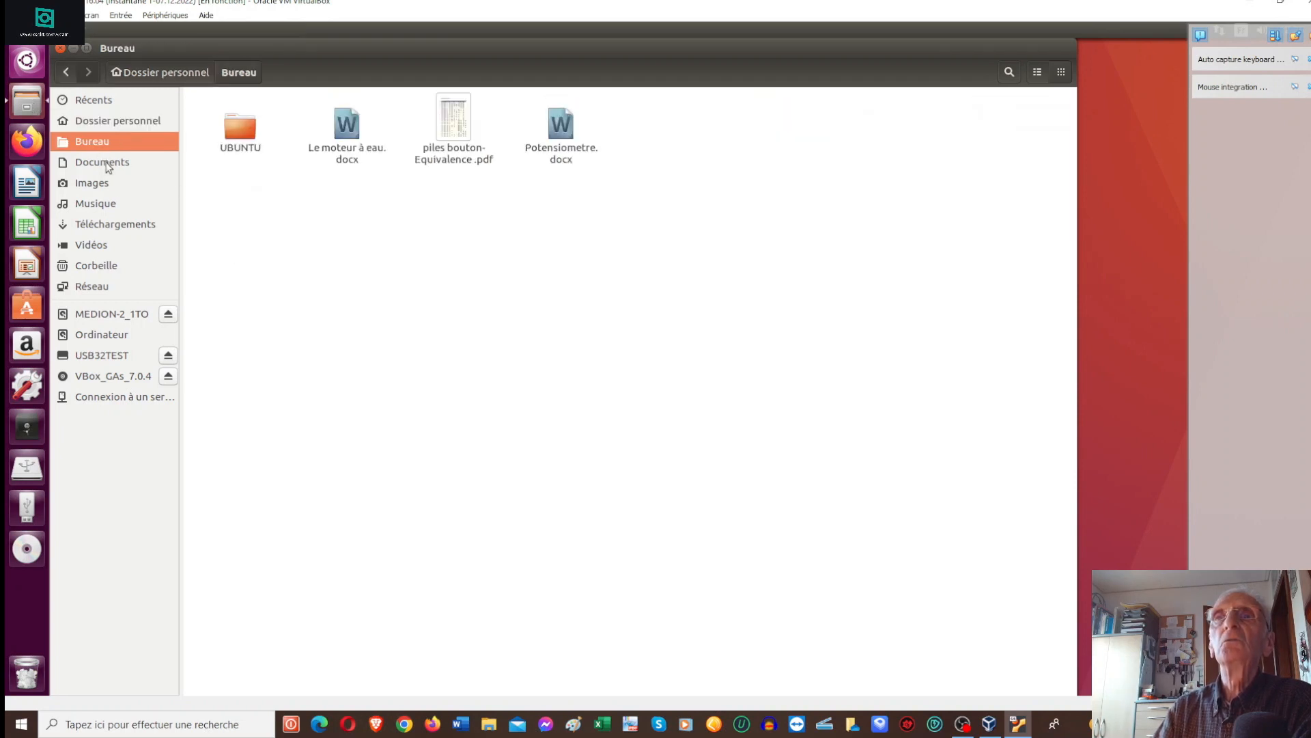
{"action": "left_click", "coordinate": [105, 165]}
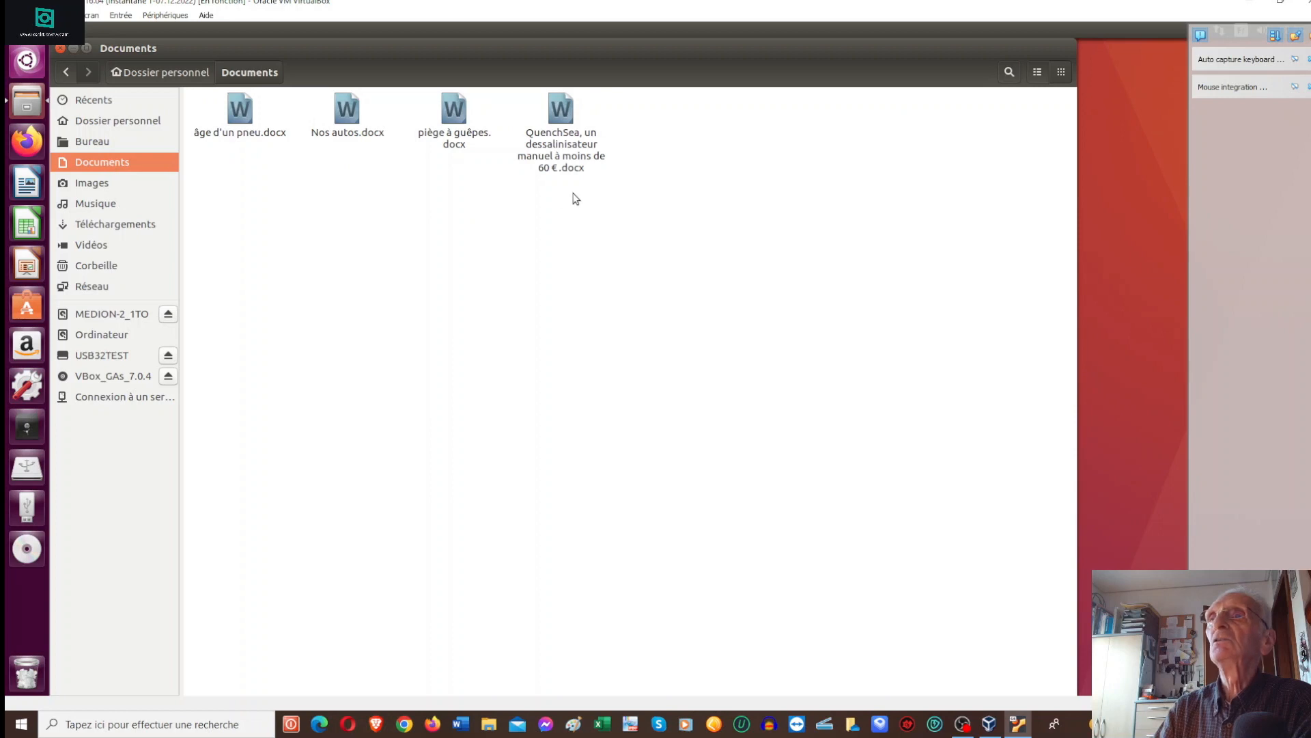
{"action": "left_click", "coordinate": [96, 183]}
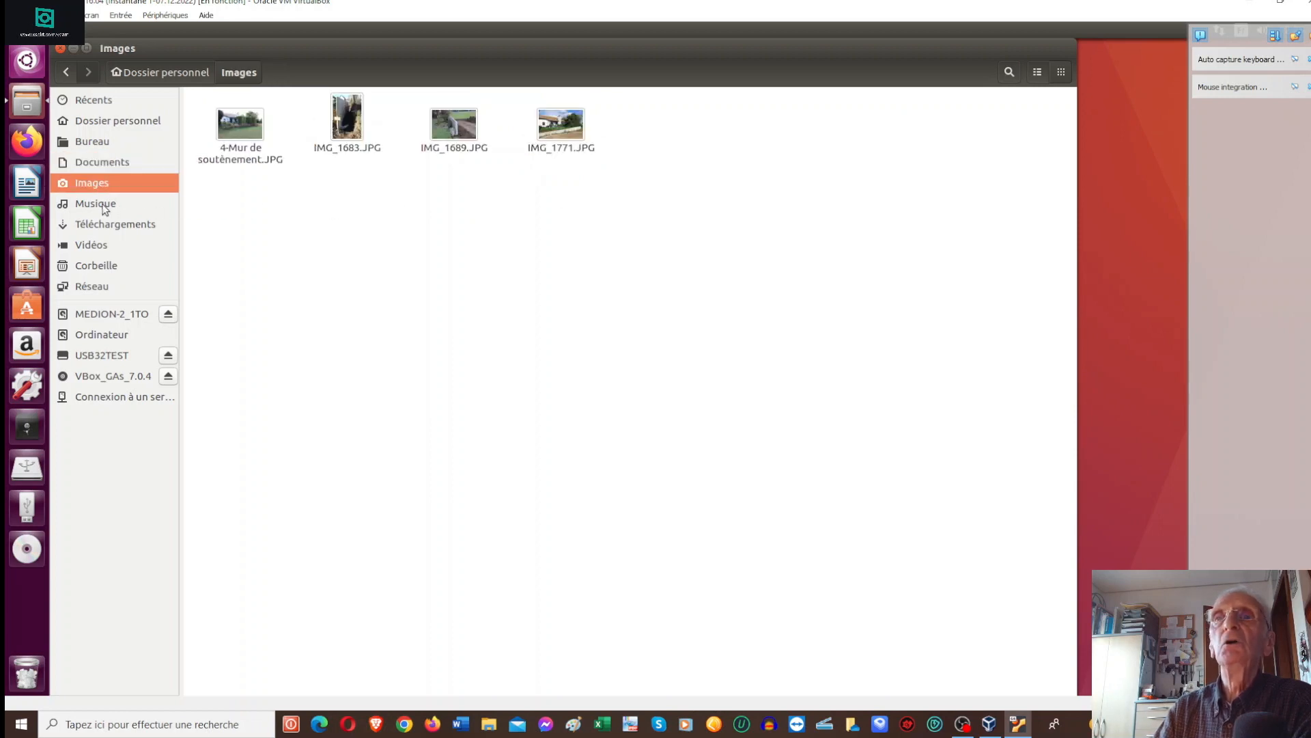
{"action": "left_click", "coordinate": [104, 204]}
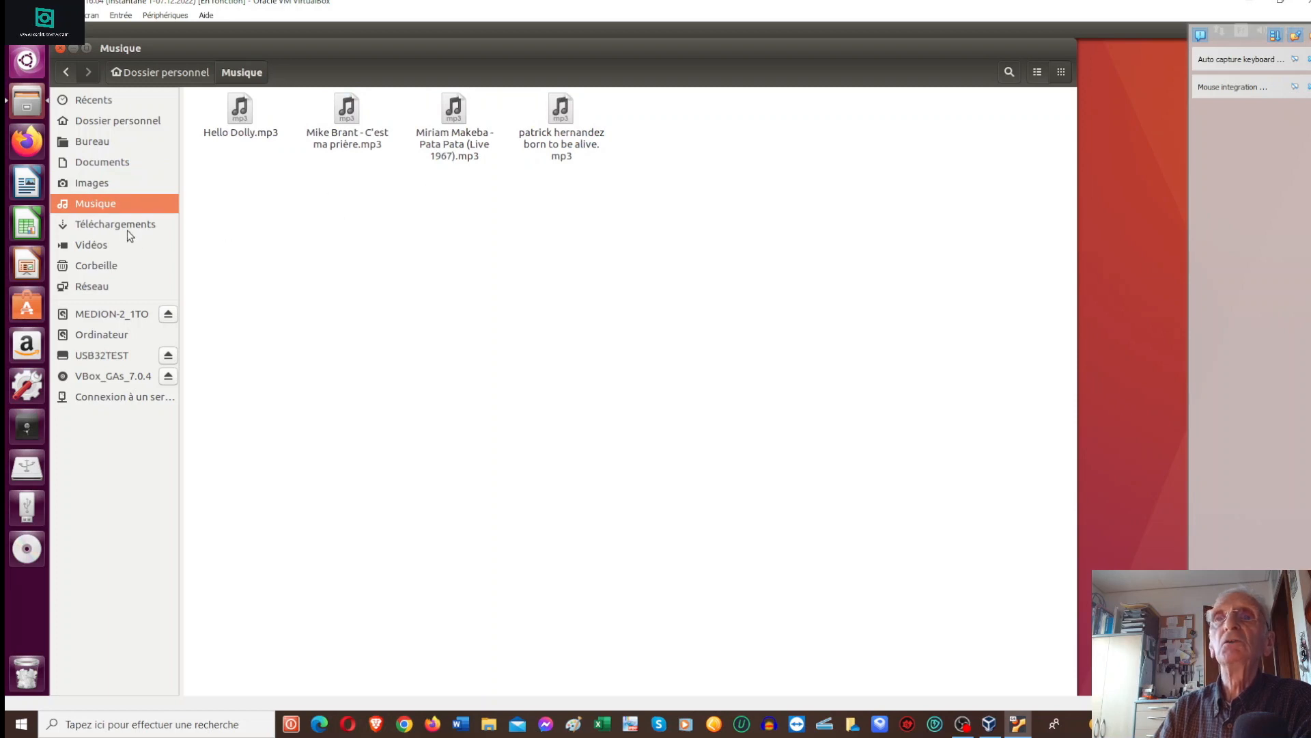
{"action": "left_click", "coordinate": [347, 118]}
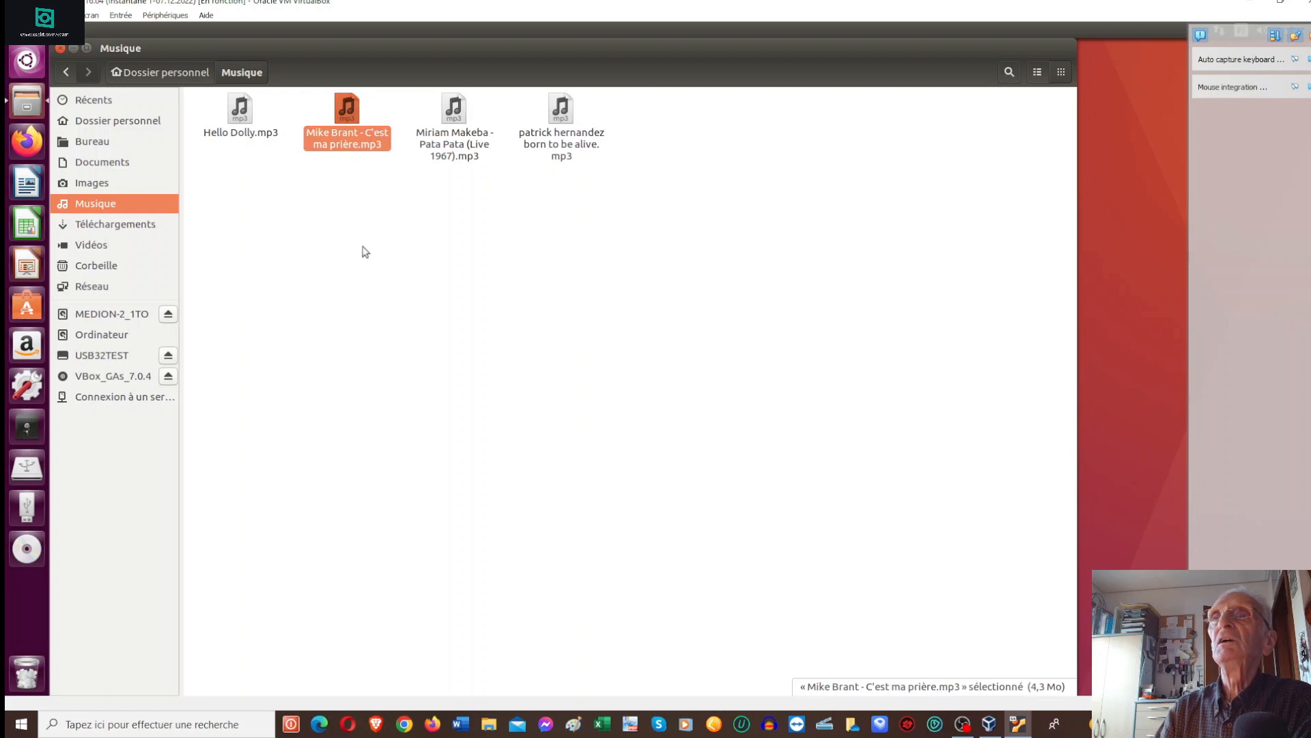
{"action": "key", "text": "Return"}
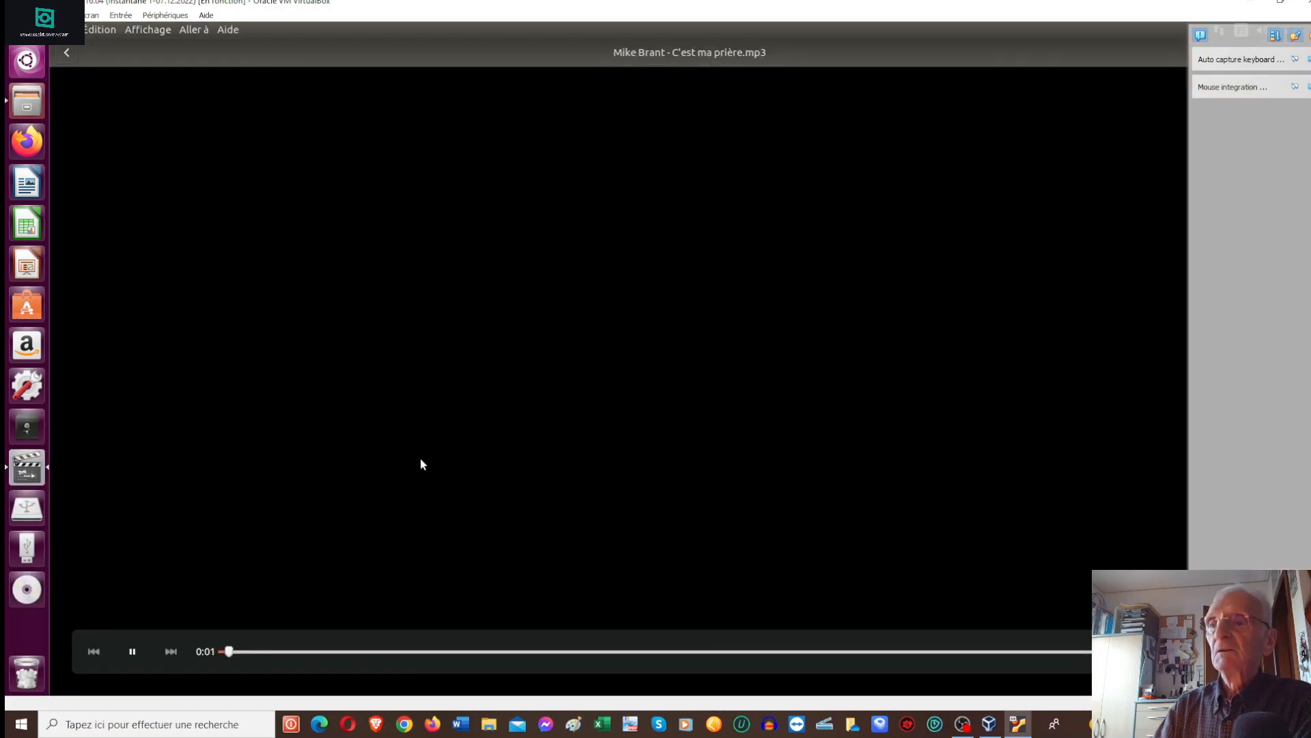
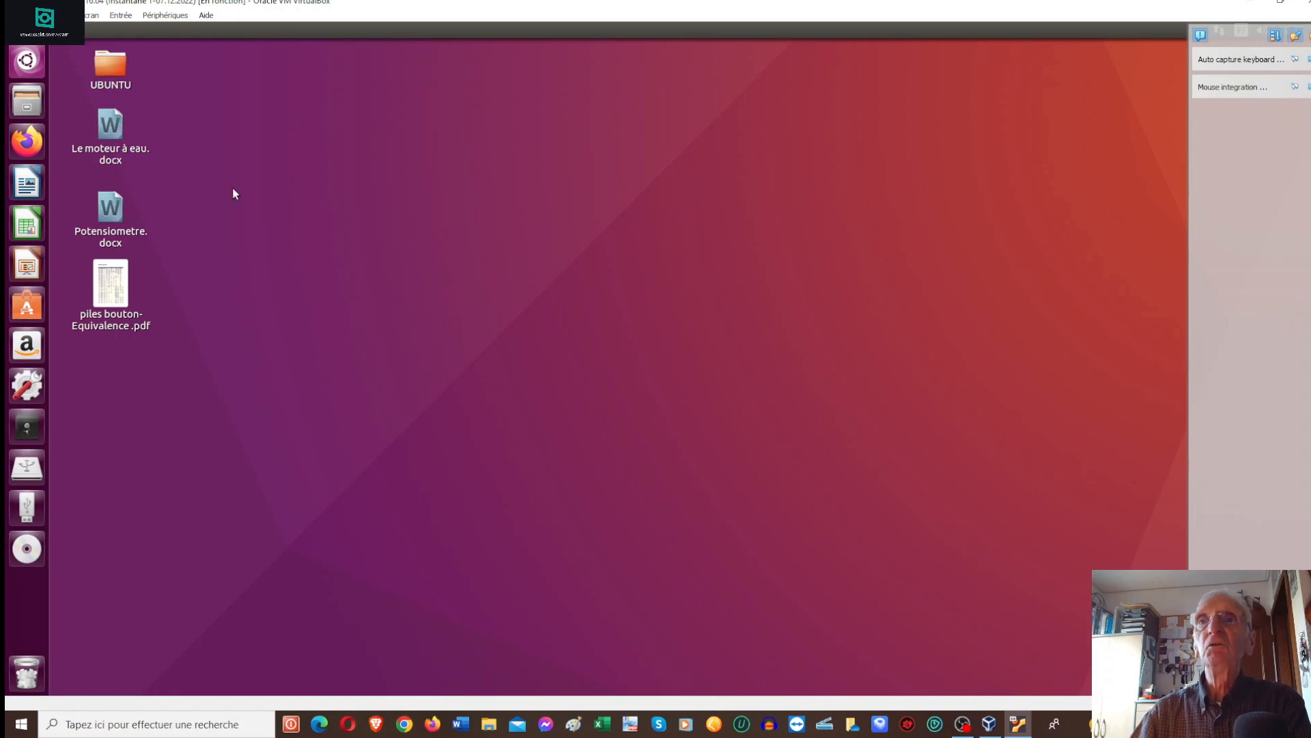
- Launch Gestionnaire de mises à jour from the dash to find Ubuntu 18.04.6 LTS offered
{"action": "left_click", "coordinate": [27, 63]}
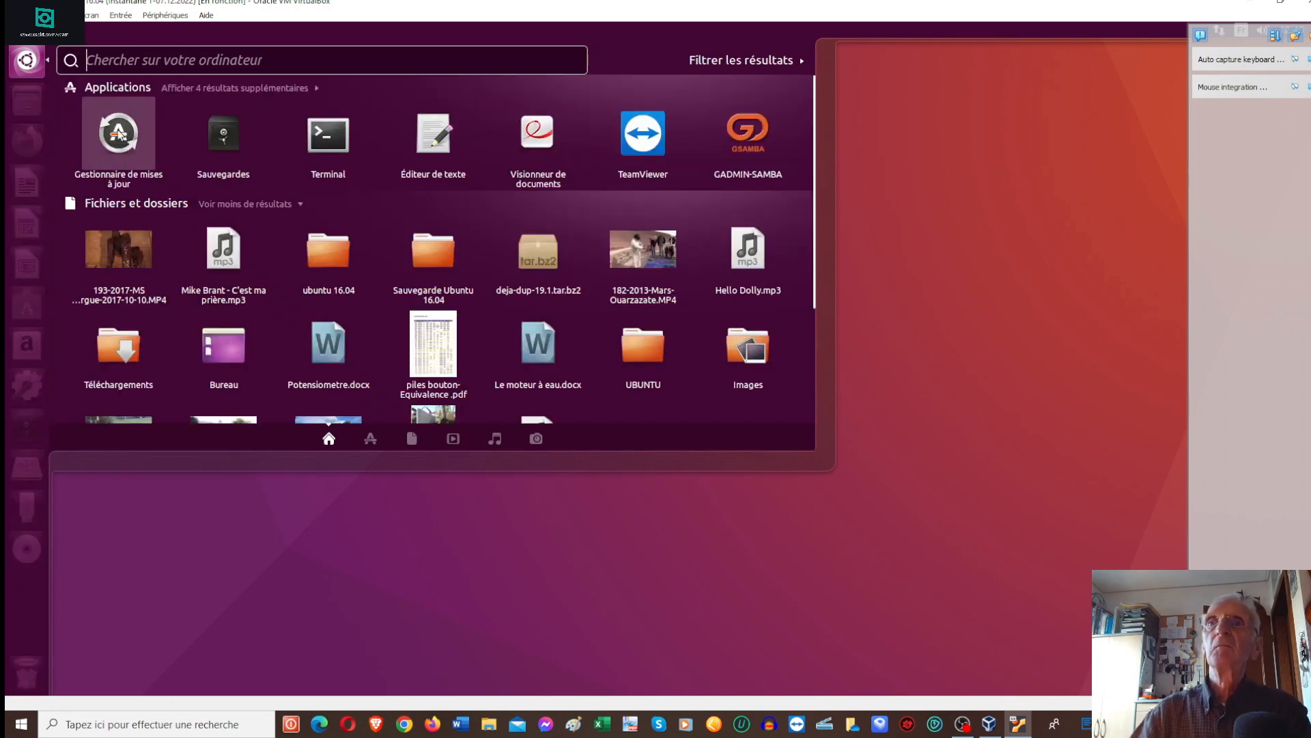
{"action": "left_click", "coordinate": [119, 134]}
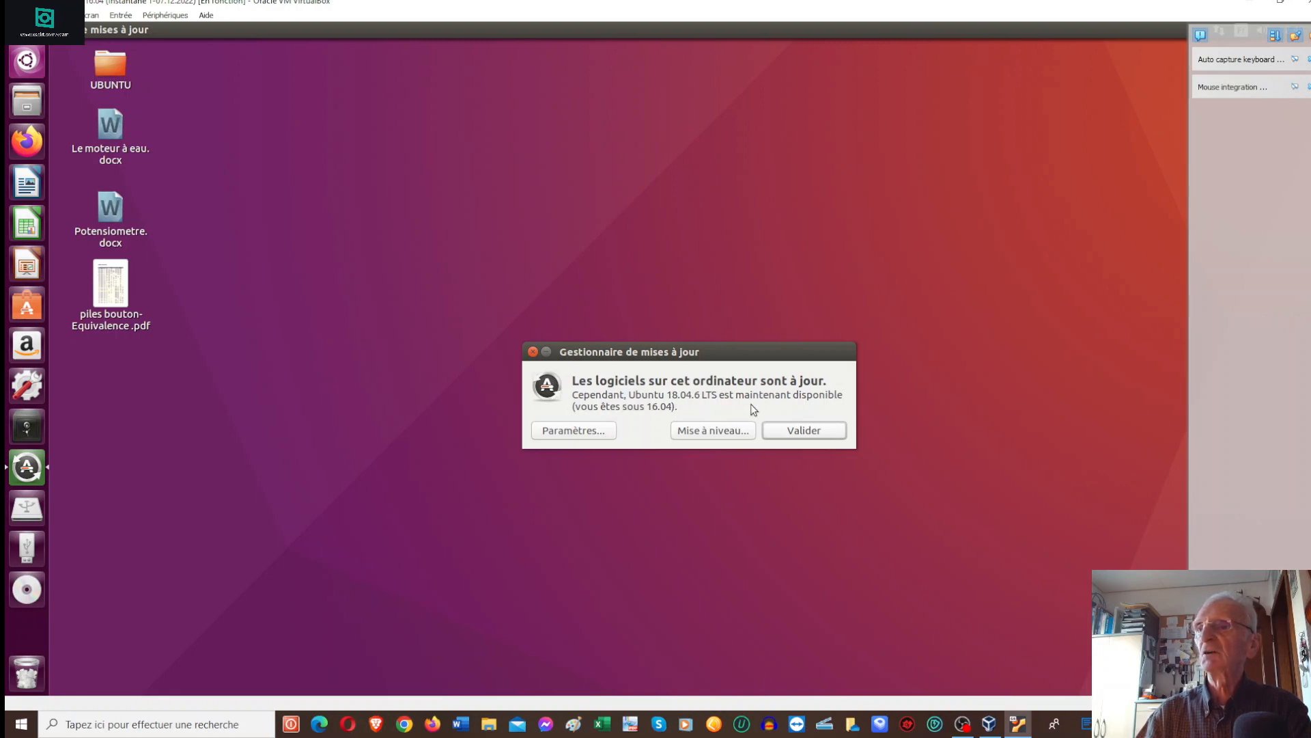
- Start Mise à niveau to Ubuntu 18.04, authenticating with the account password
{"action": "left_click", "coordinate": [710, 432]}
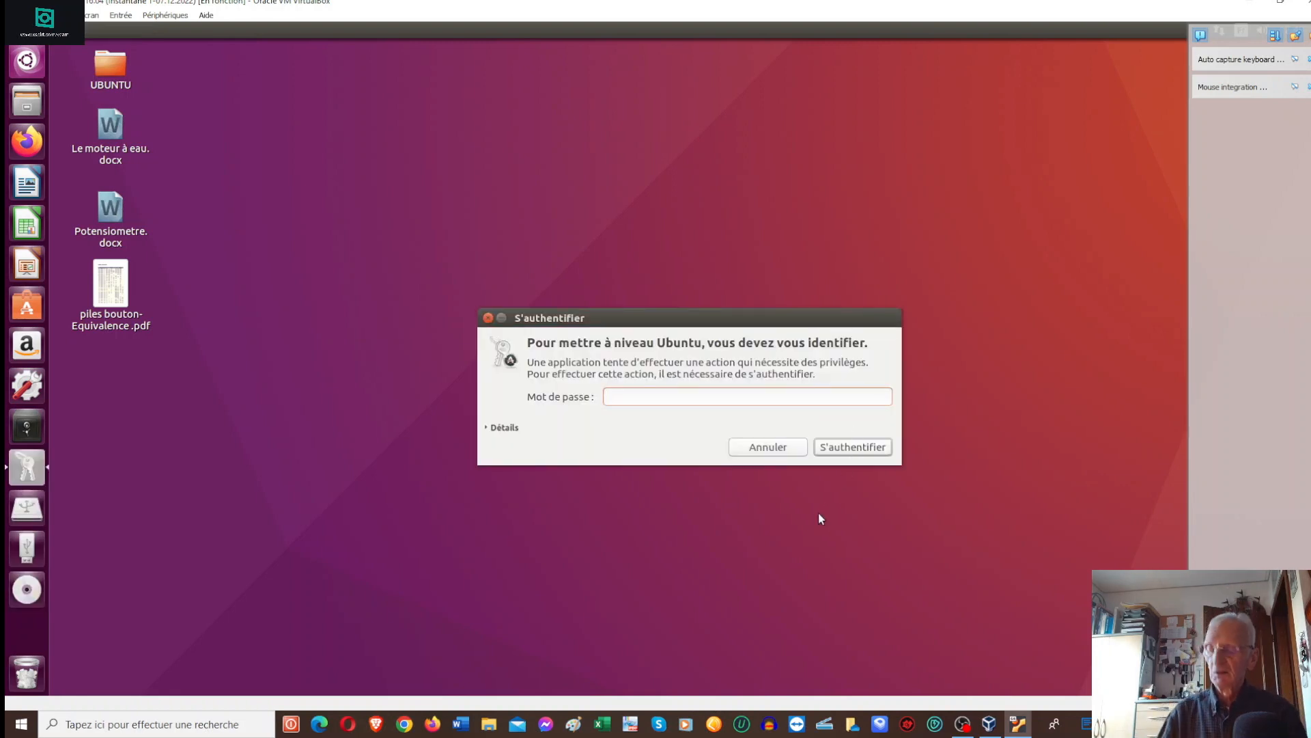
{"action": "type", "text": "••••"}
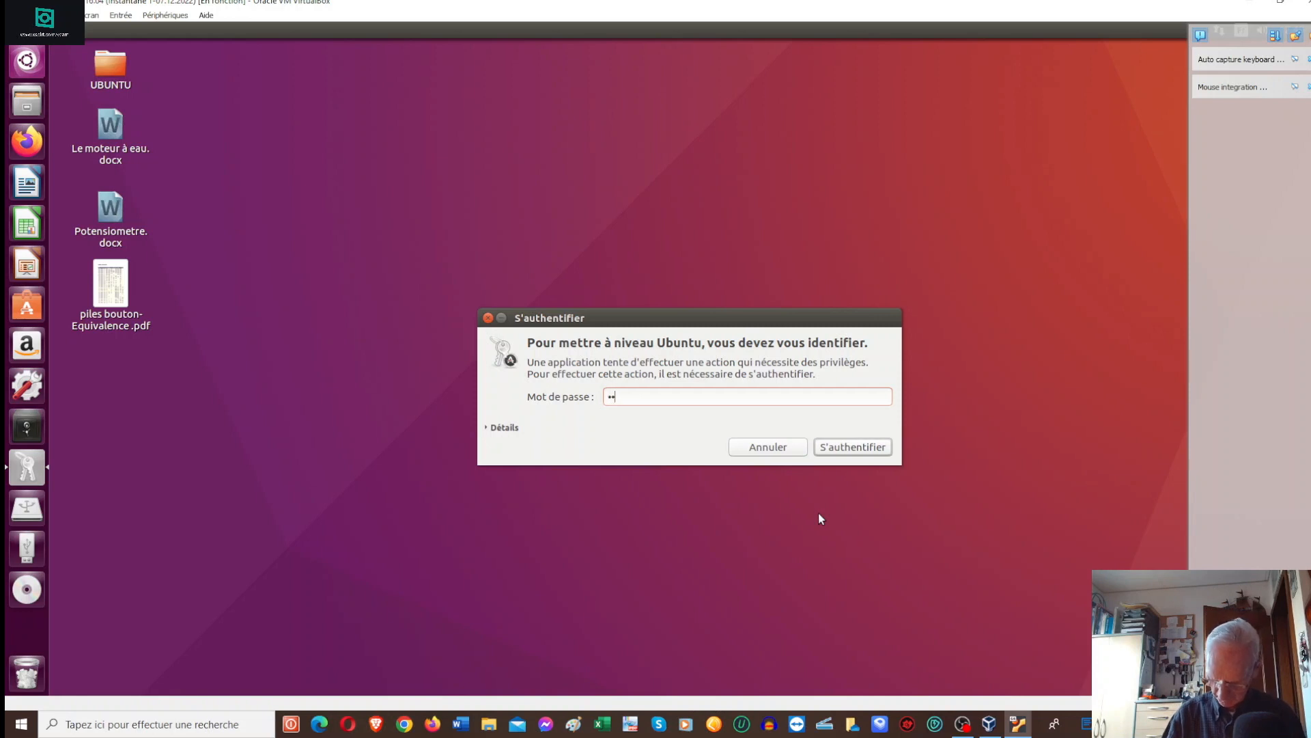
{"action": "type", "text": "••••"}
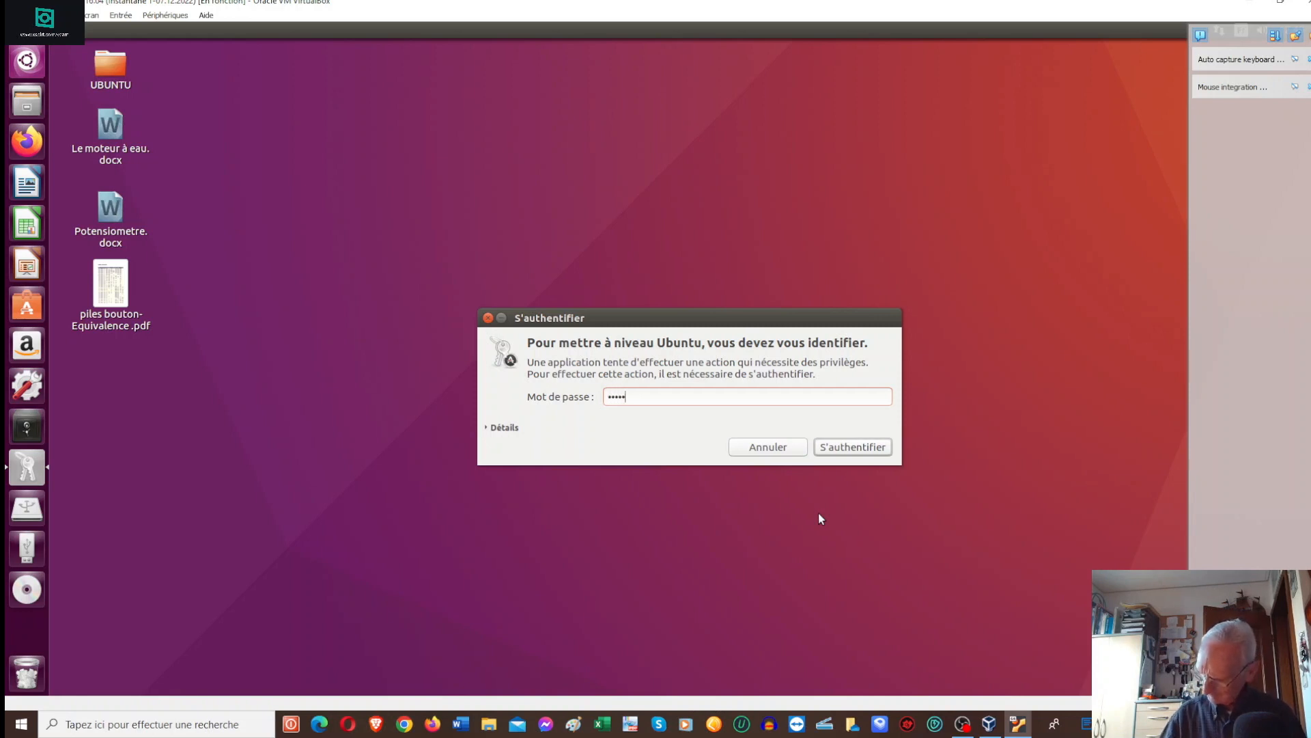
{"action": "key", "text": "Return"}
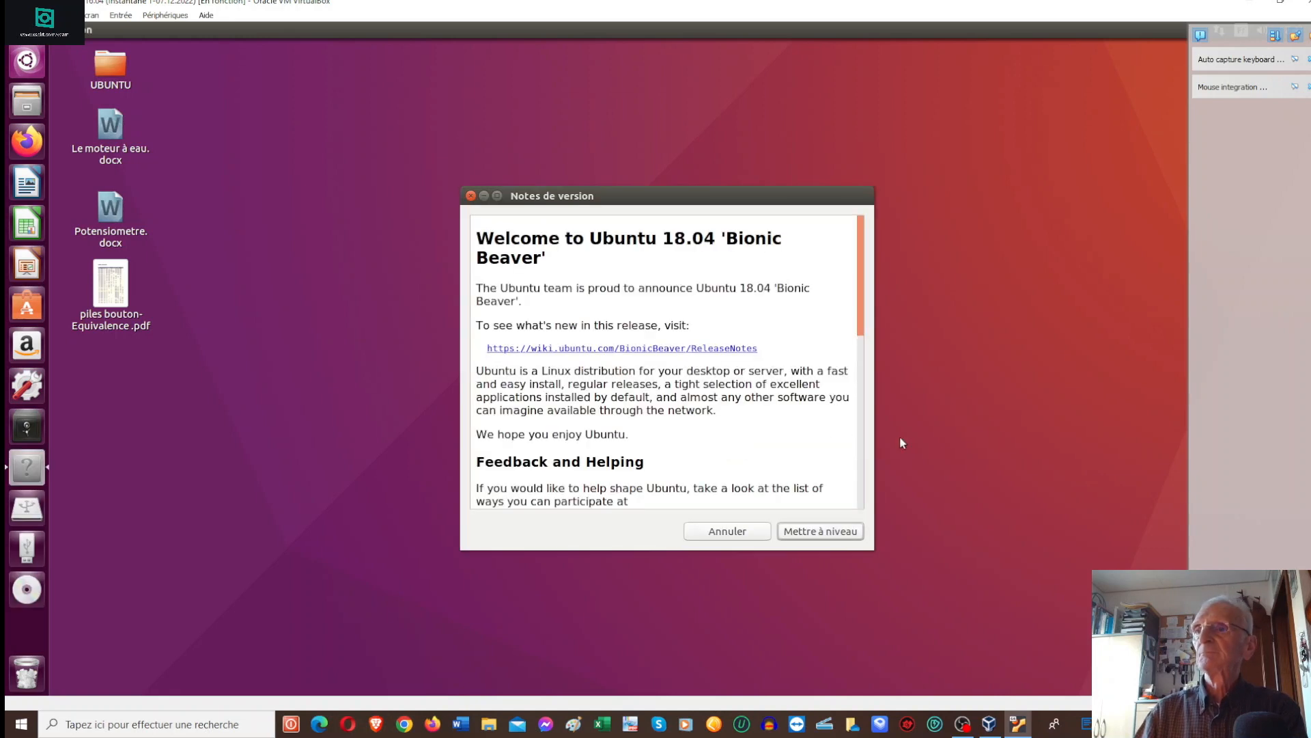
- Accept the Bionic Beaver release notes with Mettre à niveau
{"action": "left_click", "coordinate": [819, 532]}
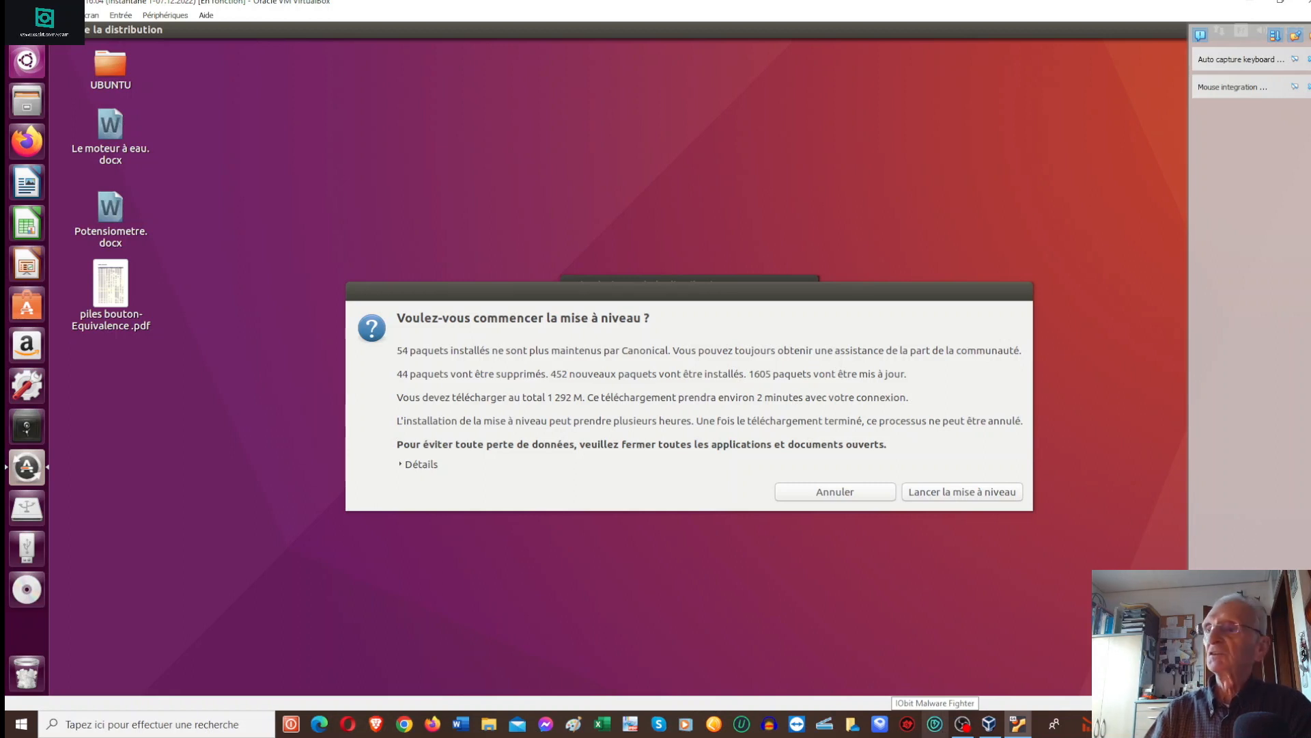
- Confirm Lancer la mise à niveau for the 1 292 M download and close the Lock screen disabled notice
{"action": "left_click", "coordinate": [954, 499]}
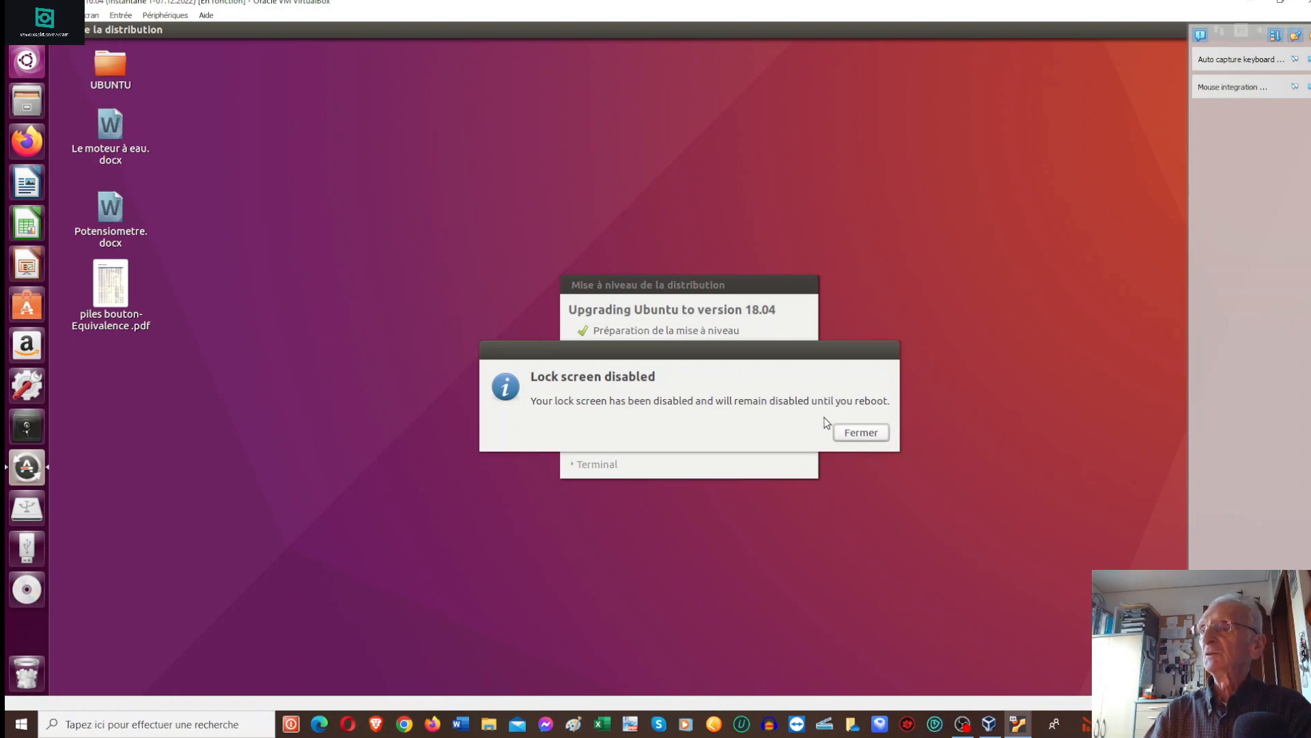
{"action": "left_click", "coordinate": [862, 437]}
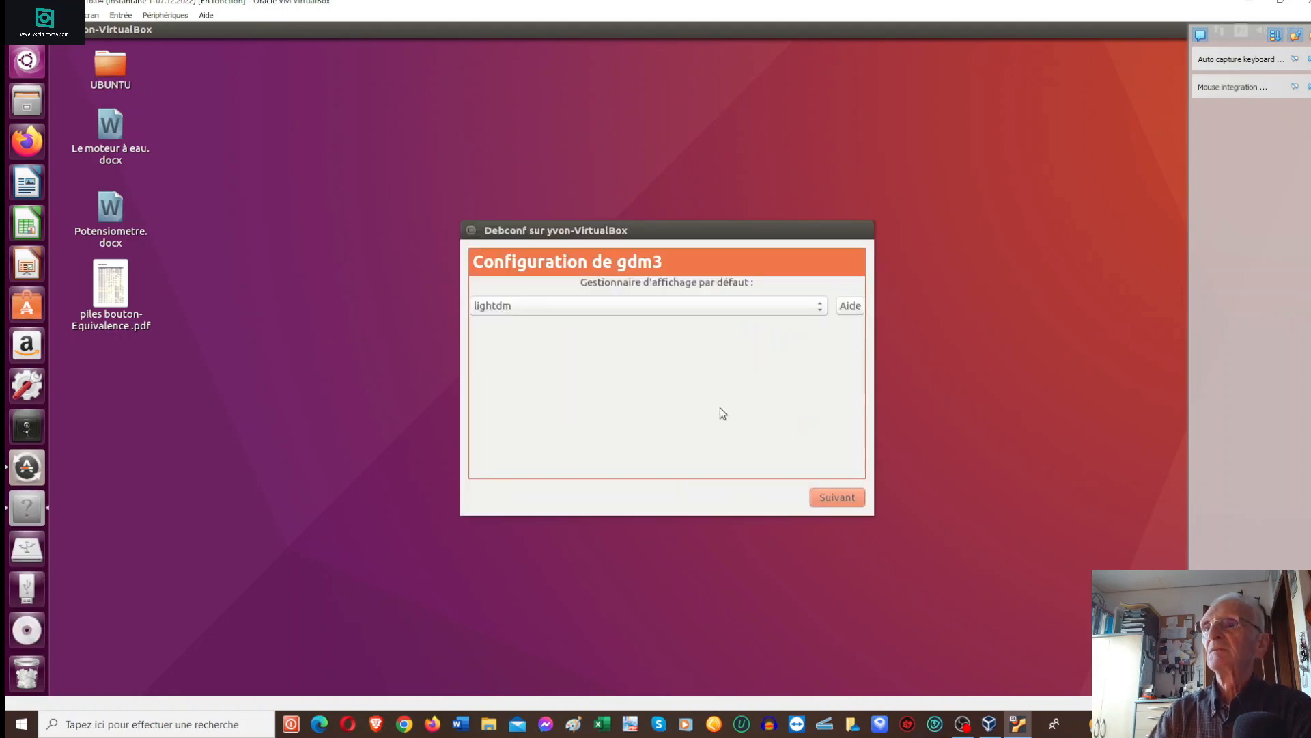
- Keep lightdm as the default display manager in the gdm3 configuration
{"action": "left_click", "coordinate": [840, 502]}
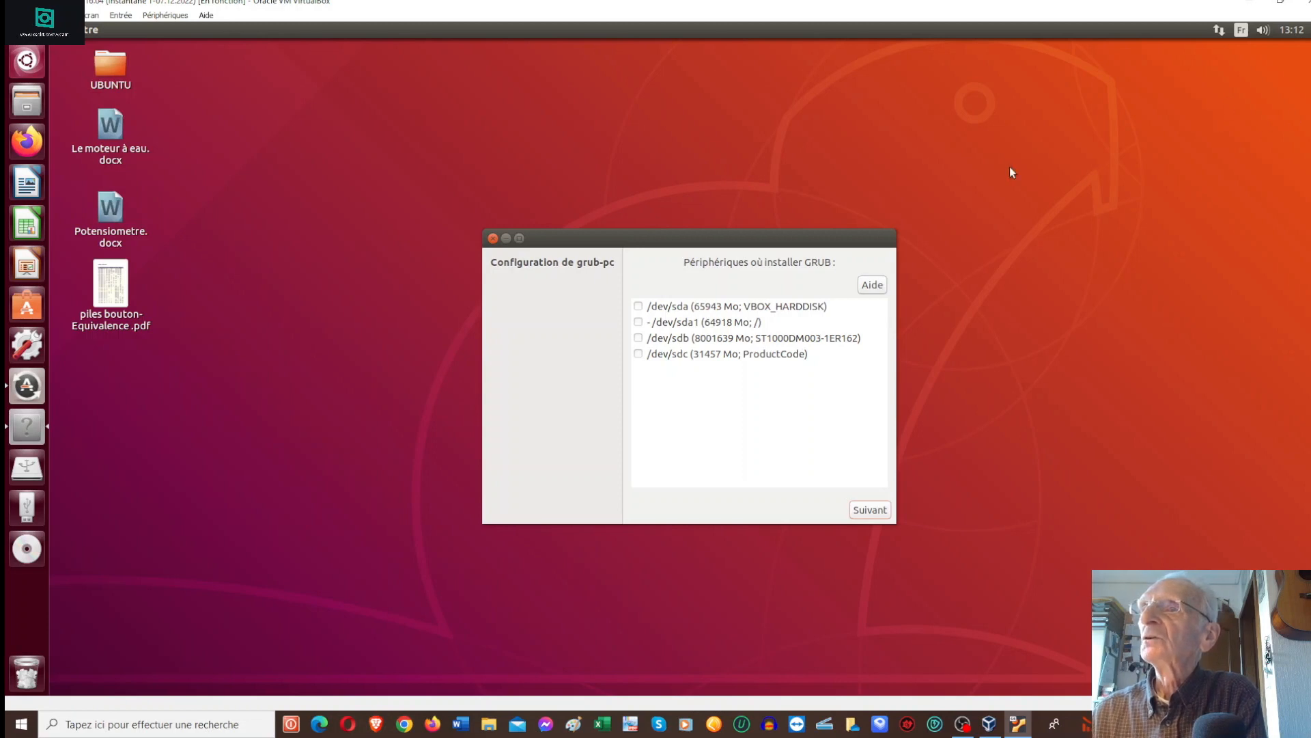
- Select /dev/sda as the GRUB install device and continue
{"action": "left_click", "coordinate": [638, 306]}
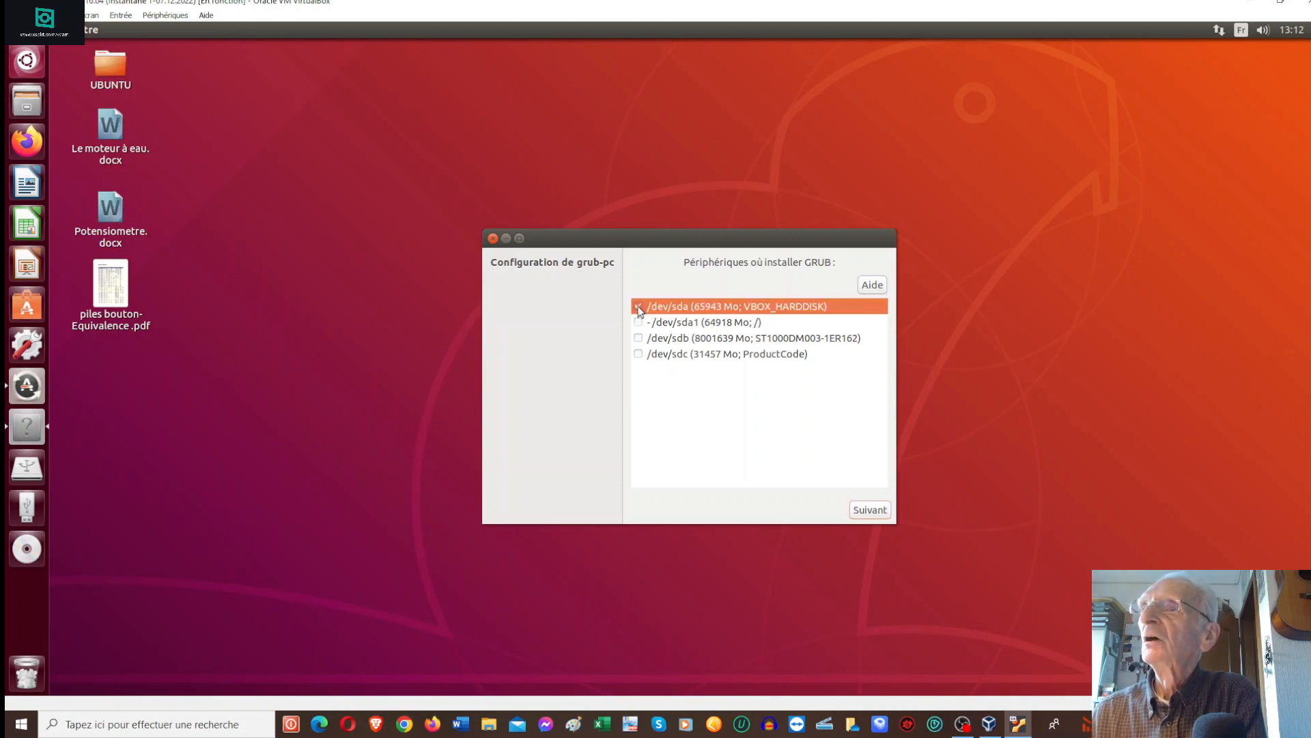
{"action": "left_click", "coordinate": [874, 512]}
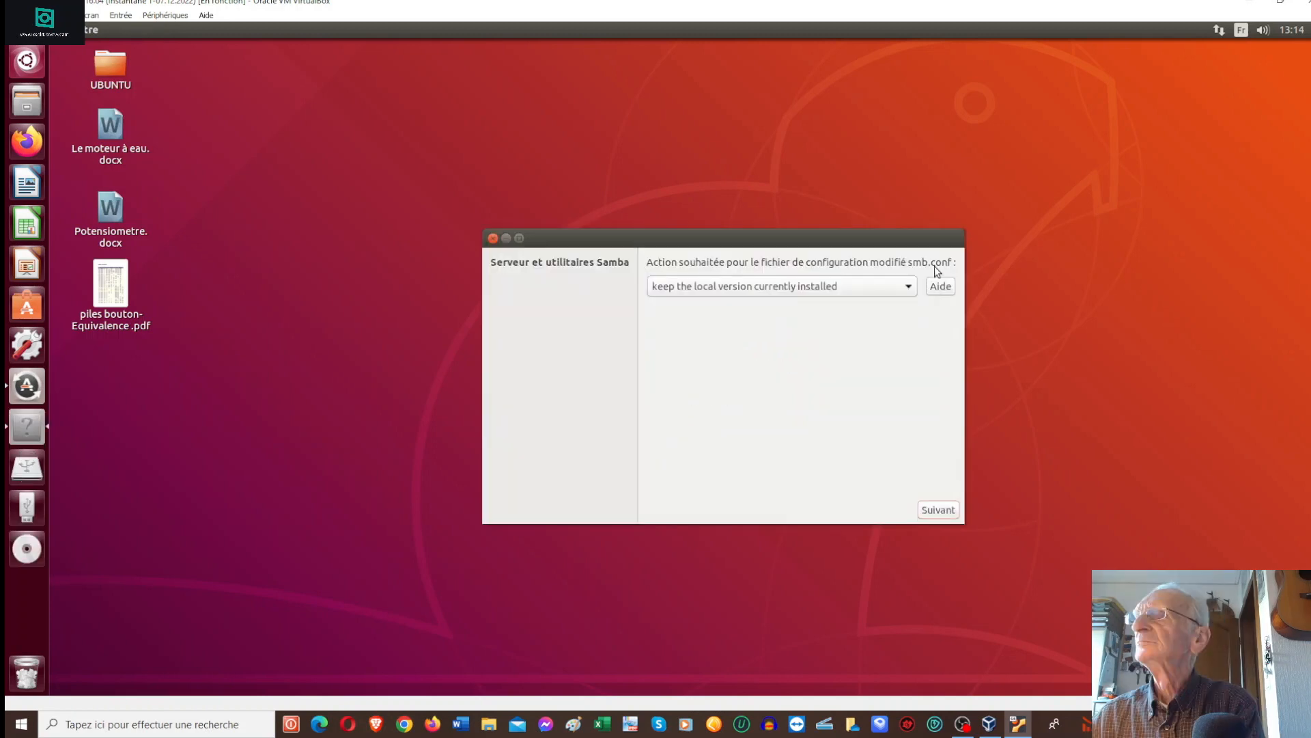
- Choose 'keep the local version currently installed' for the modified smb.conf and resume
{"action": "left_click", "coordinate": [948, 513]}
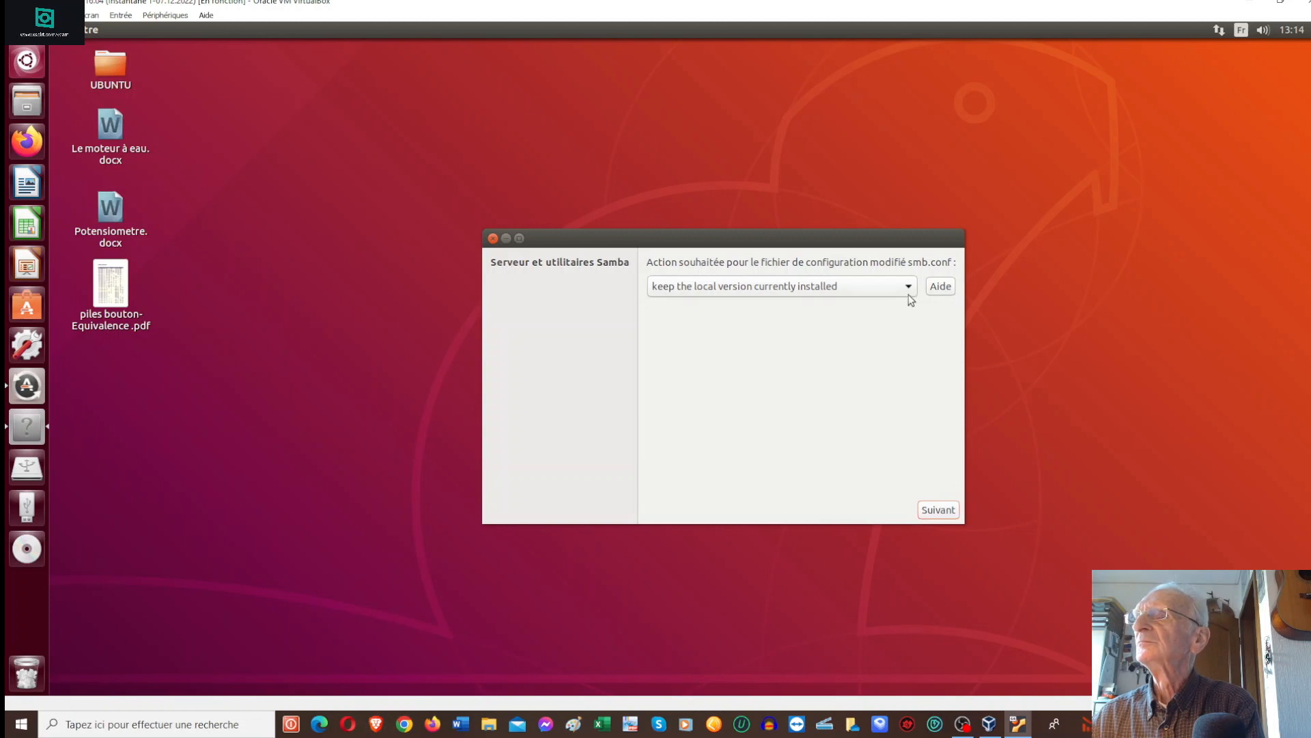
{"action": "left_click", "coordinate": [912, 287]}
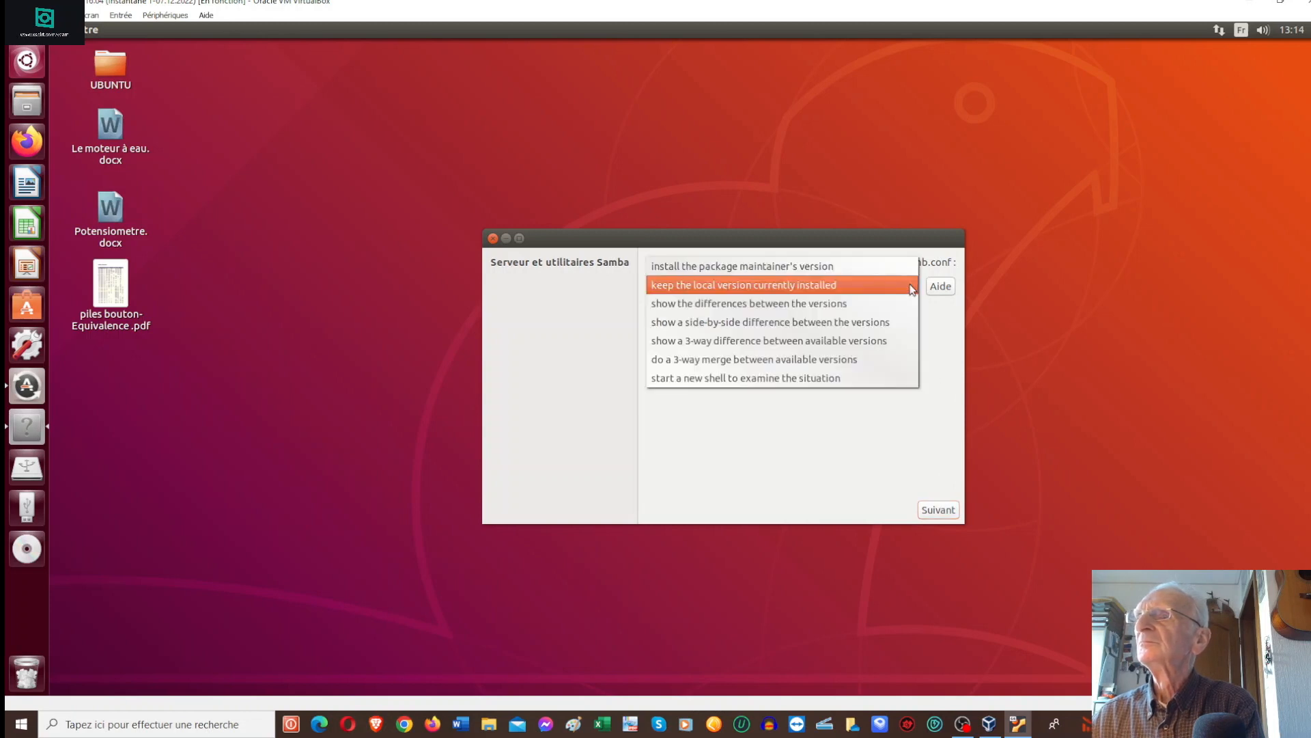
{"action": "left_click", "coordinate": [912, 289]}
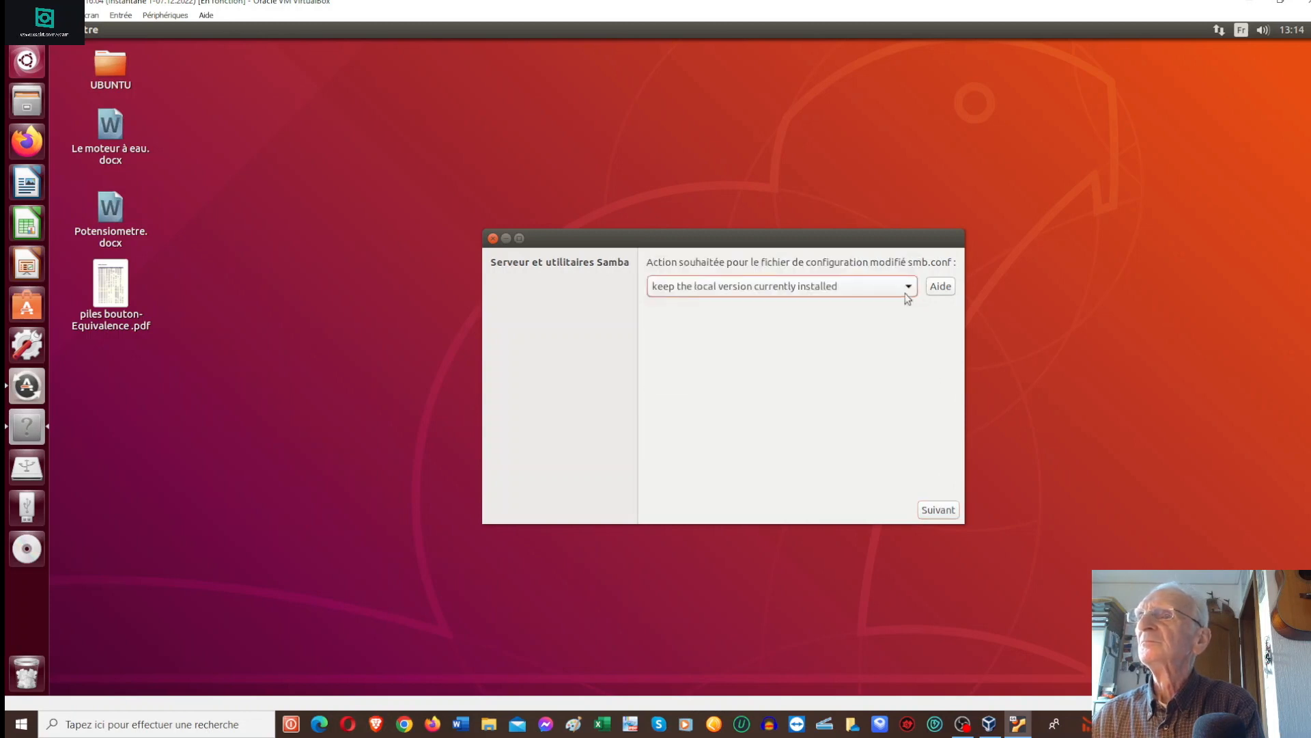
{"action": "left_click", "coordinate": [941, 511]}
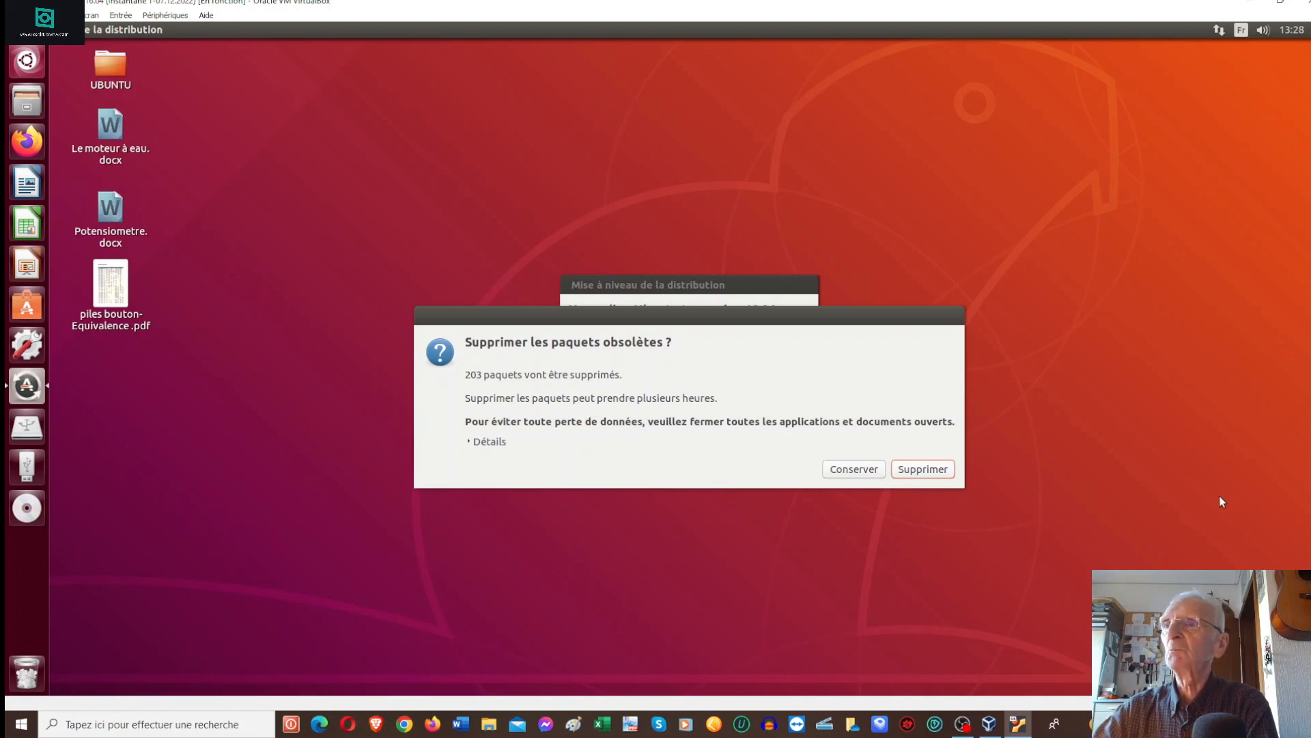
- Remove the 203 obsolete packages with Supprimer
{"action": "left_click", "coordinate": [924, 469]}
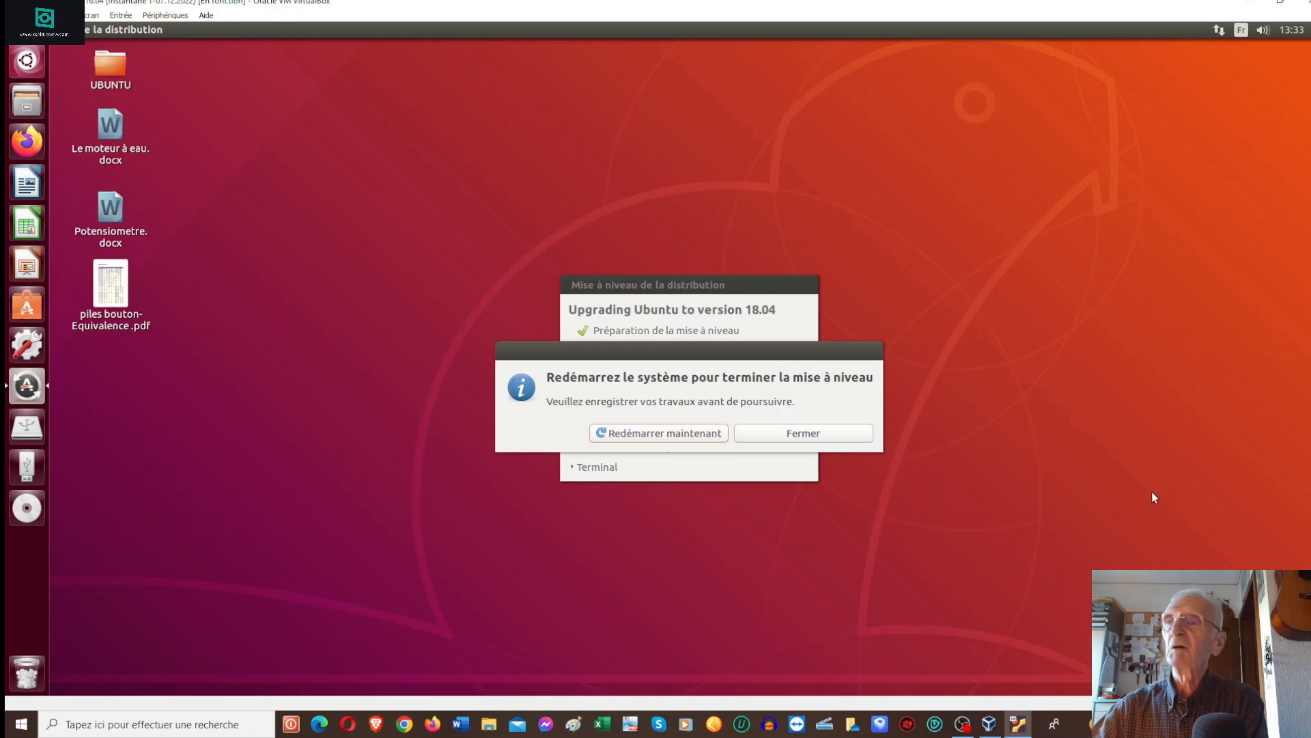
- Restart into 18.04, skip Livepatch, keep sending system info, and finish gnome-initial-setup
{"action": "left_click", "coordinate": [666, 435]}
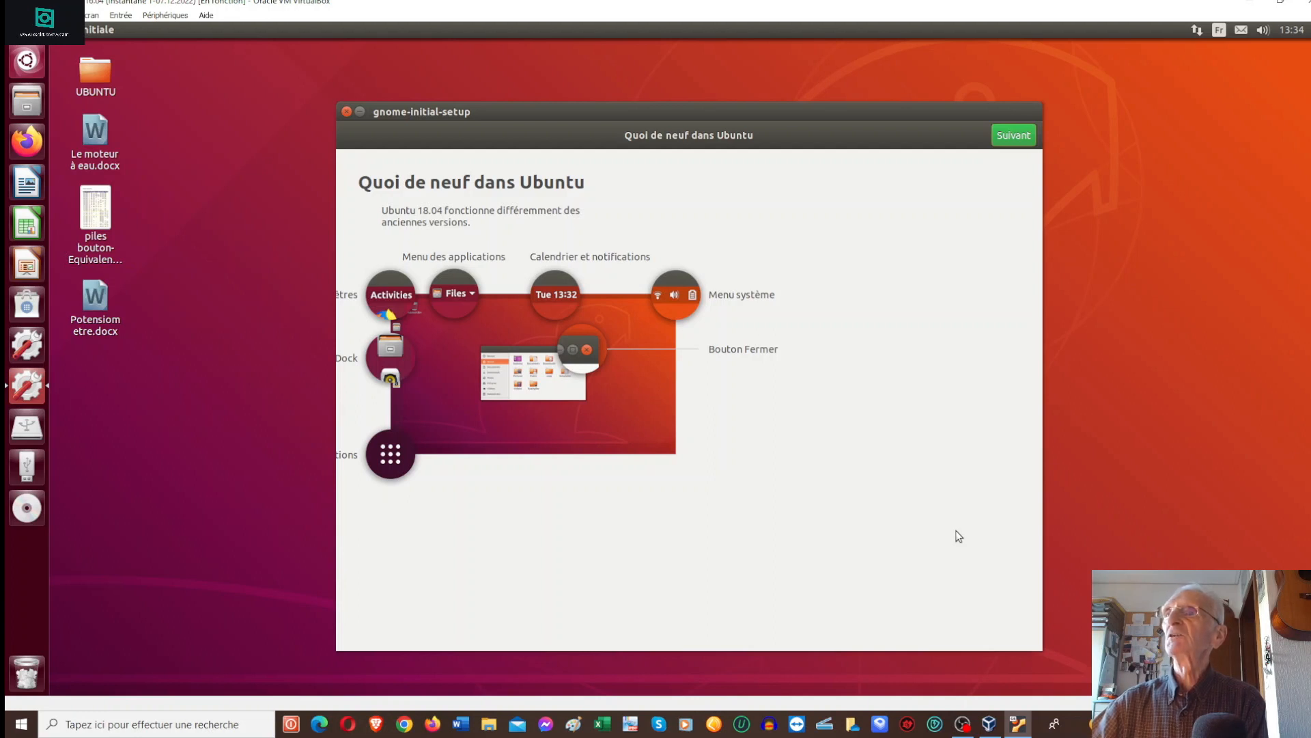
{"action": "left_click", "coordinate": [1015, 136]}
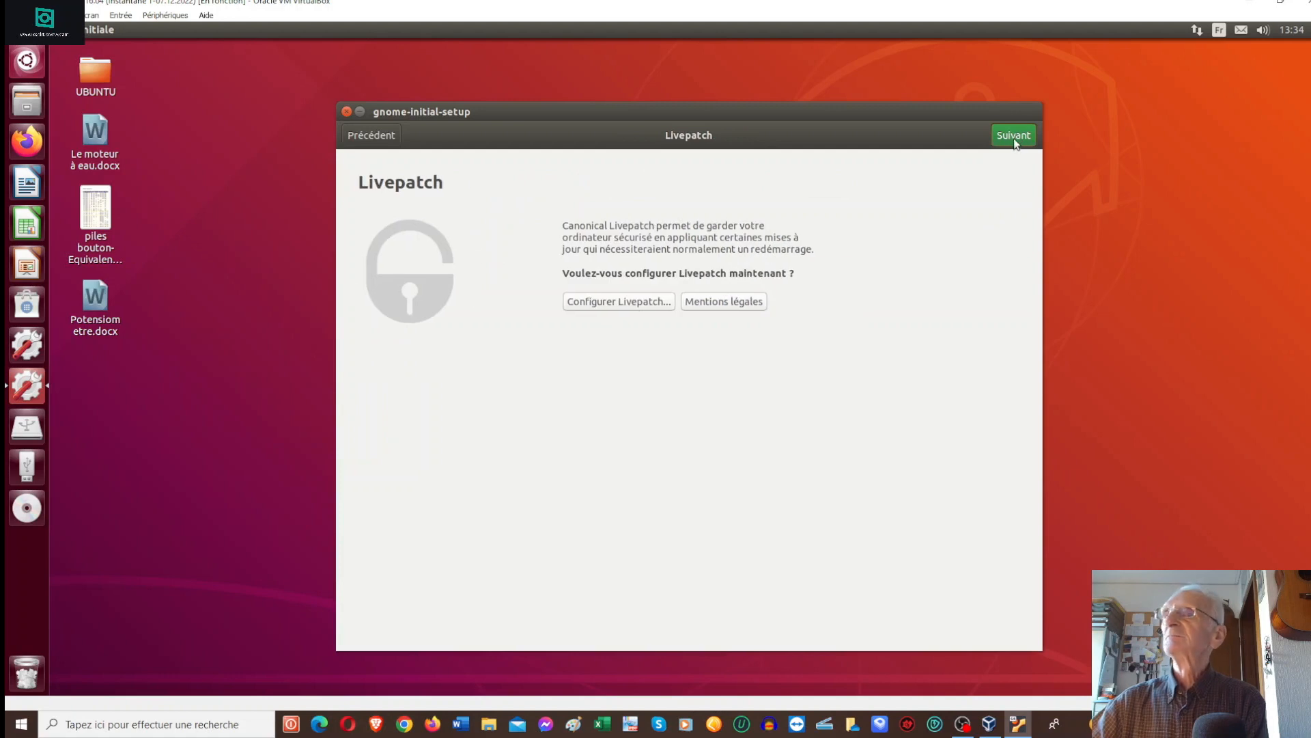
{"action": "left_click", "coordinate": [1015, 139]}
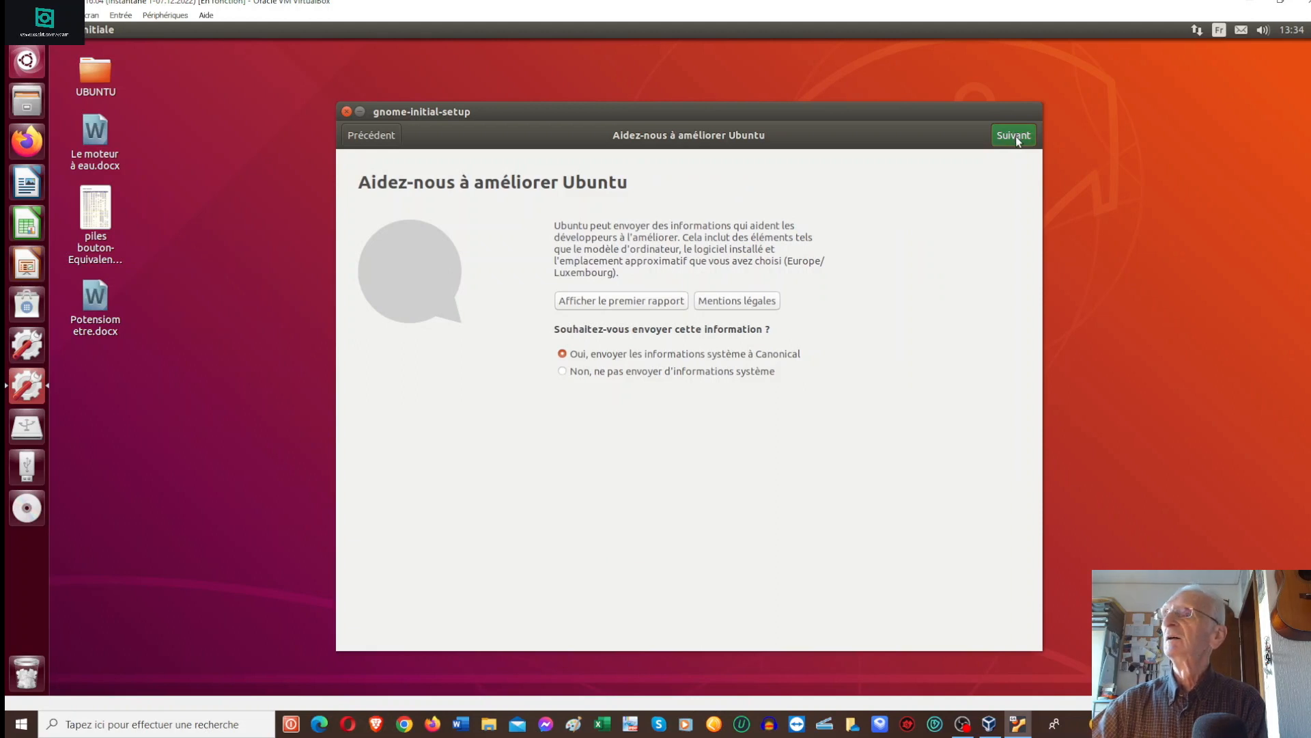
{"action": "left_click", "coordinate": [1015, 136]}
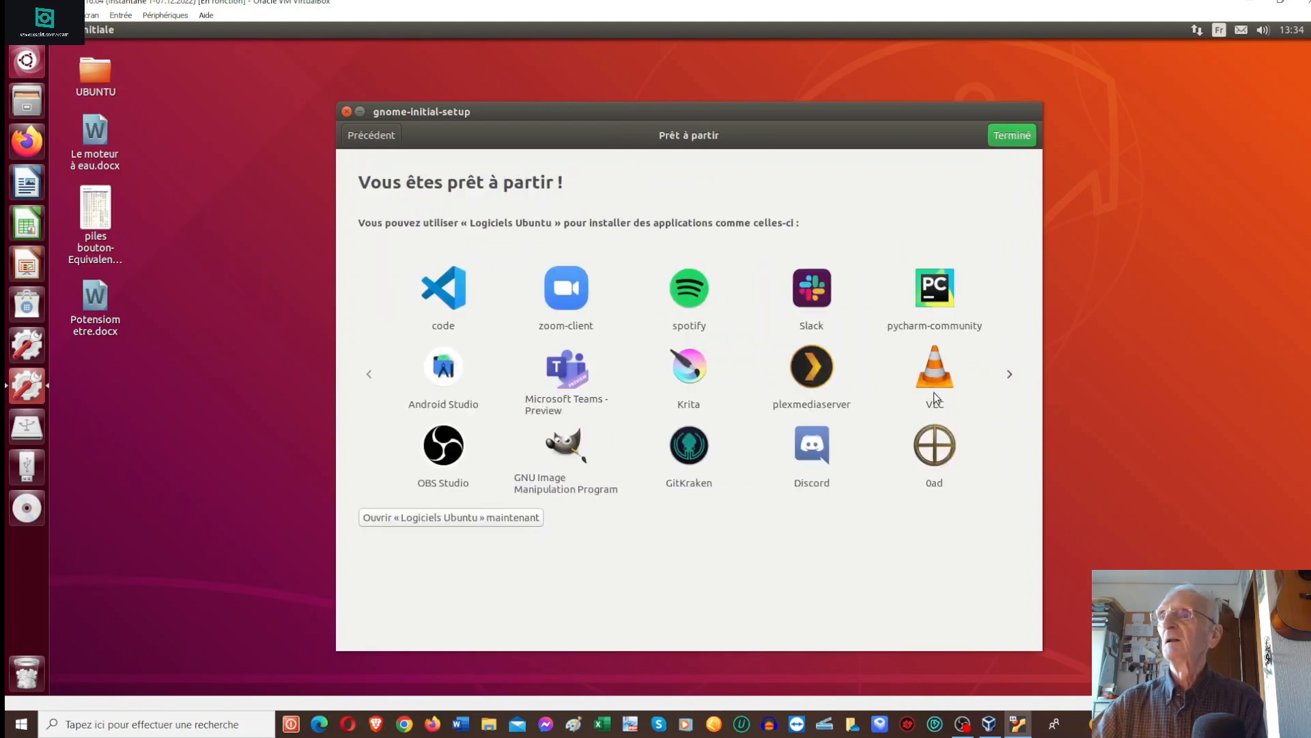
{"action": "left_click", "coordinate": [1015, 135]}
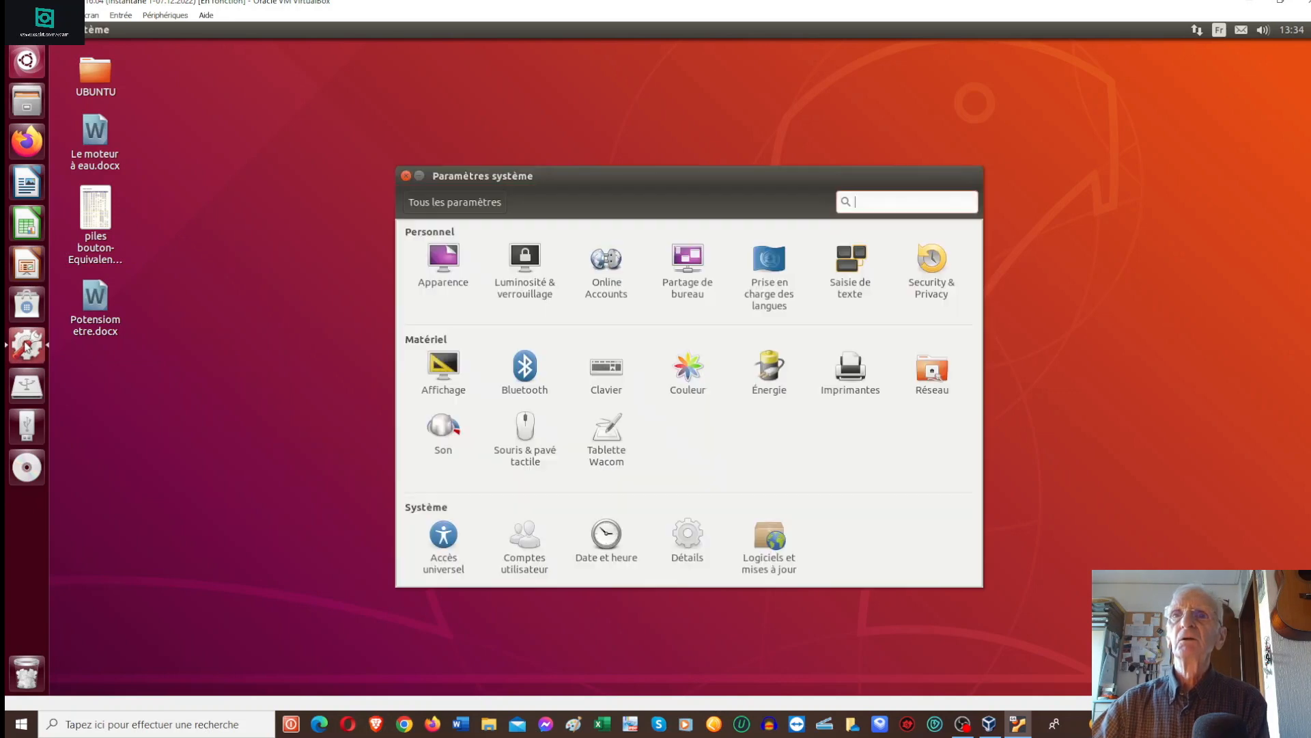
- Check the Détails page shows ubuntu 18.04 LTS, then close it
{"action": "left_click", "coordinate": [687, 541]}
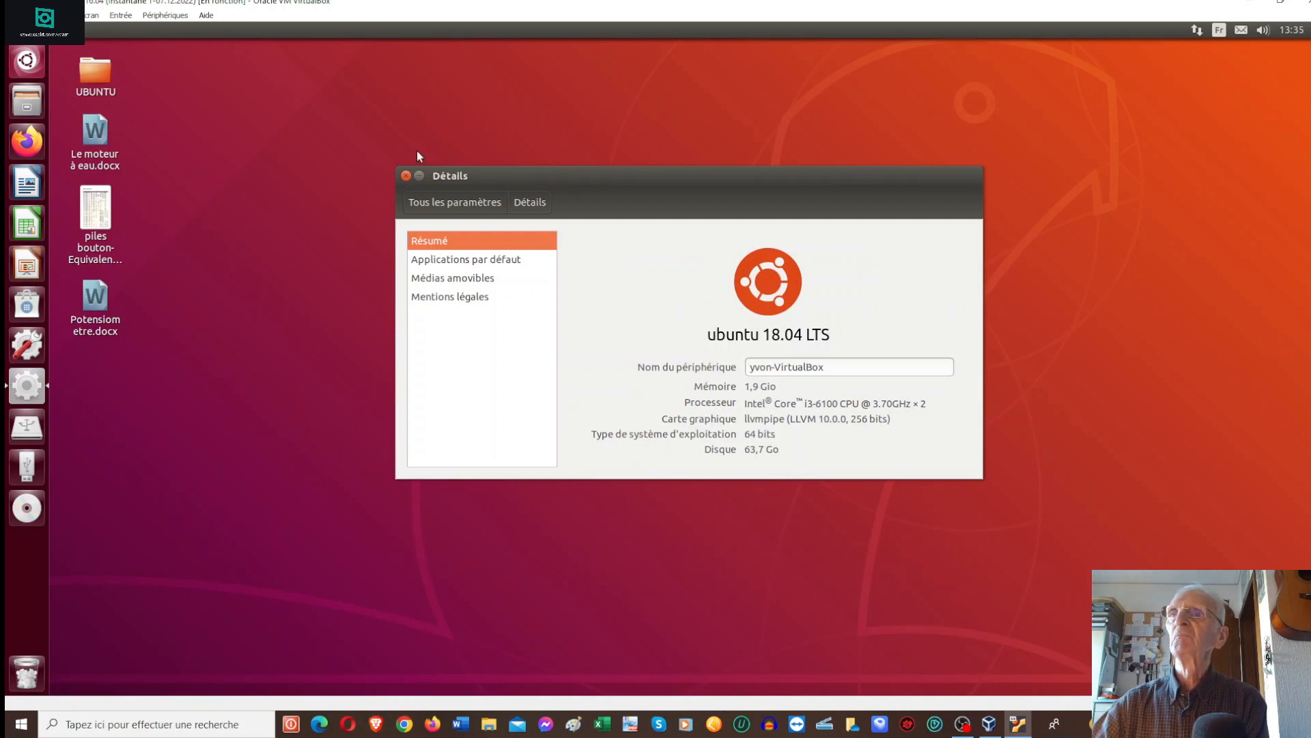
{"action": "left_click", "coordinate": [405, 176]}
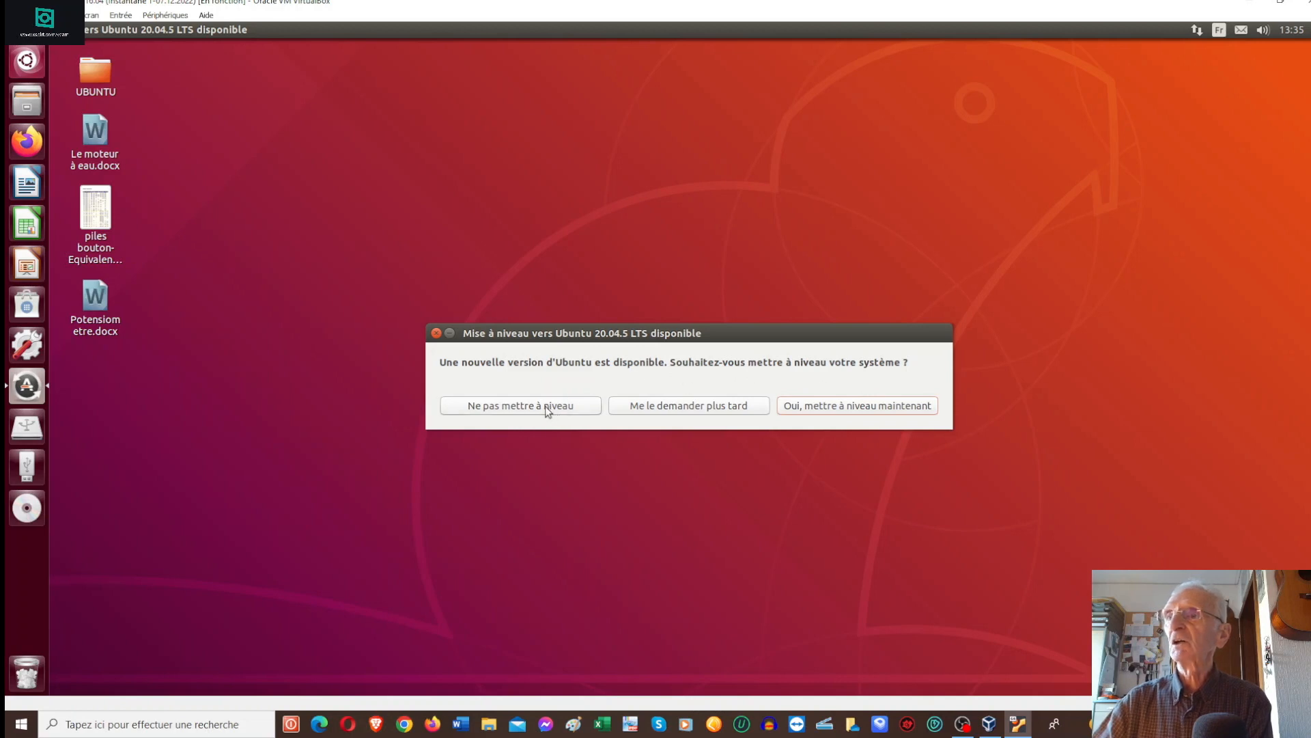
- Dismiss the Ubuntu 20.04.5 LTS upgrade offer so it asks again later
{"action": "left_click", "coordinate": [668, 408]}
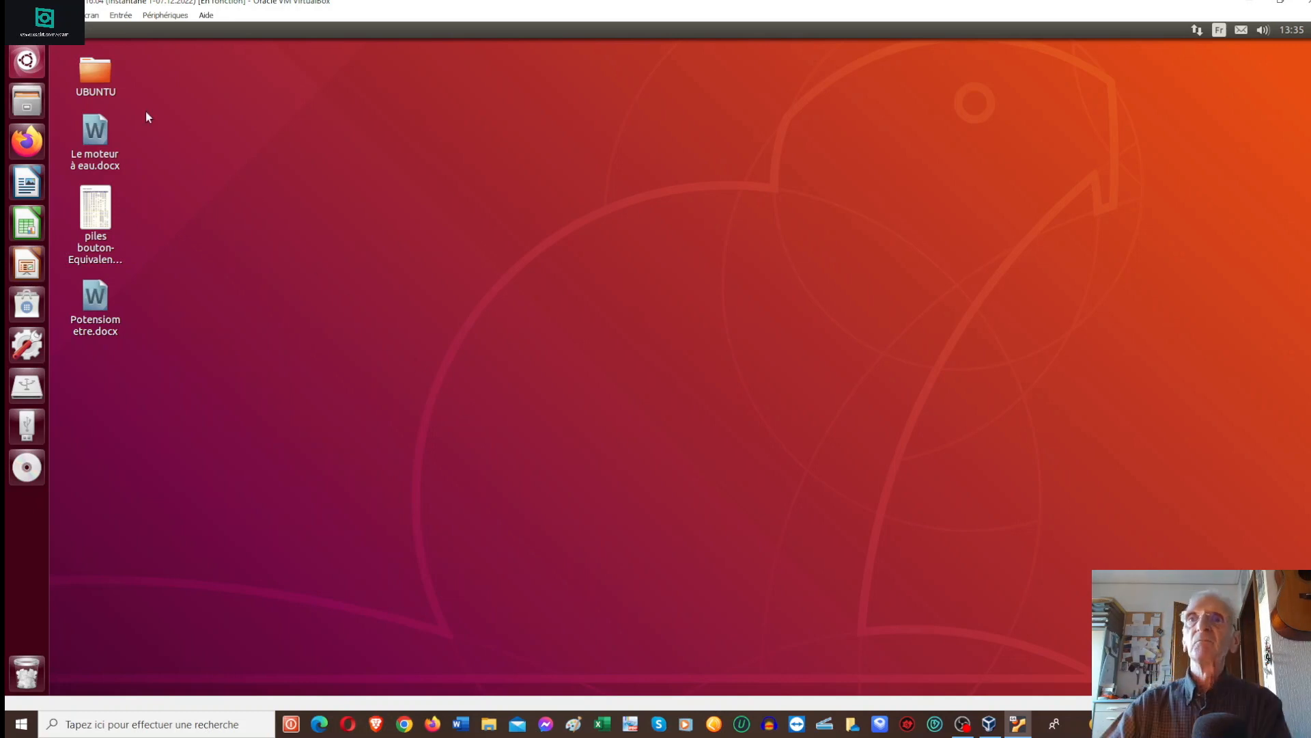
- In Fichiers, check Documents, Images, Musique, Téléchargements, Vidéos and the Corbeille for their files
{"action": "left_click", "coordinate": [27, 102]}
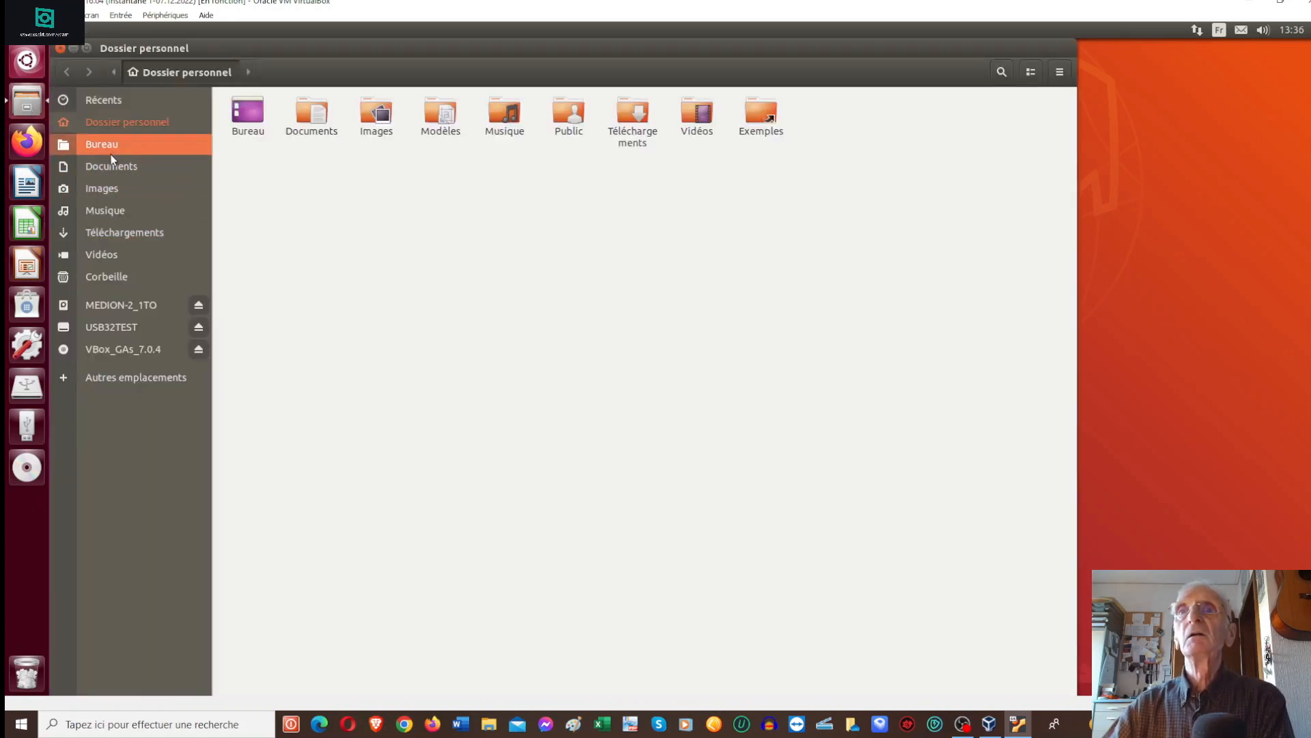
{"action": "left_click", "coordinate": [117, 171]}
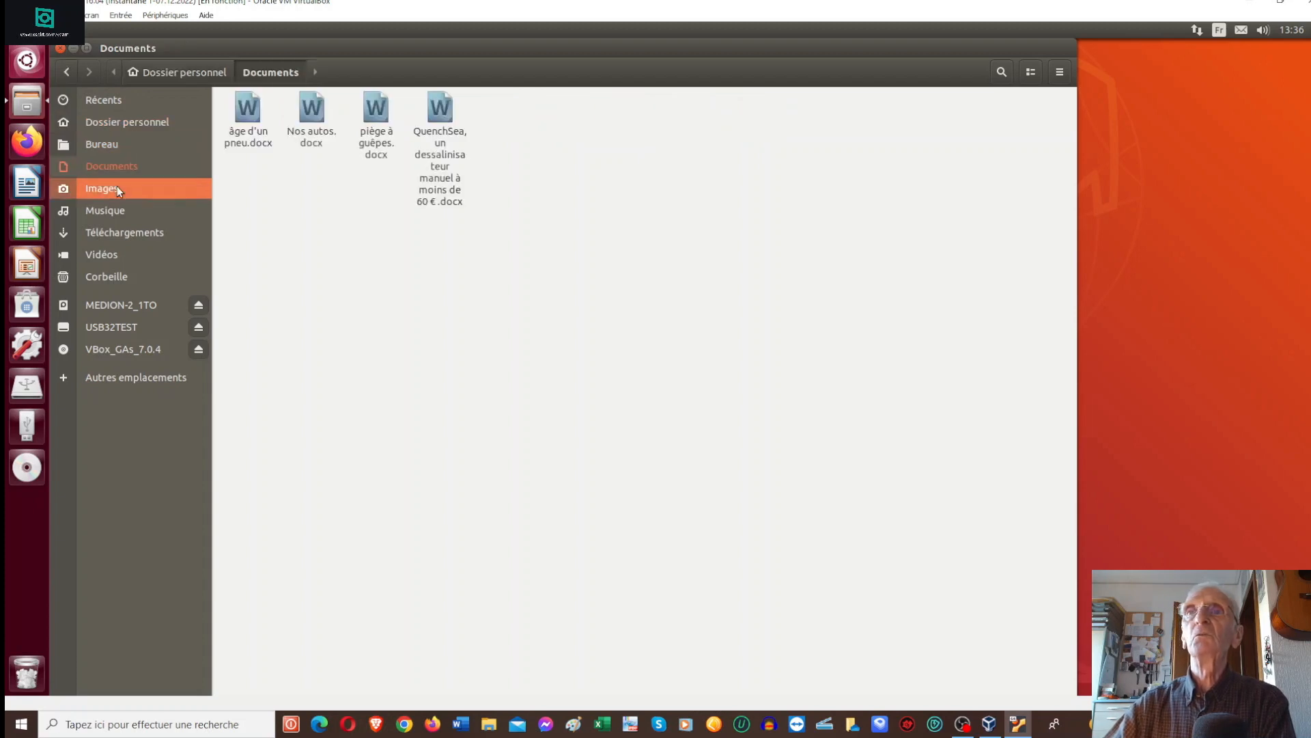
{"action": "left_click", "coordinate": [117, 190]}
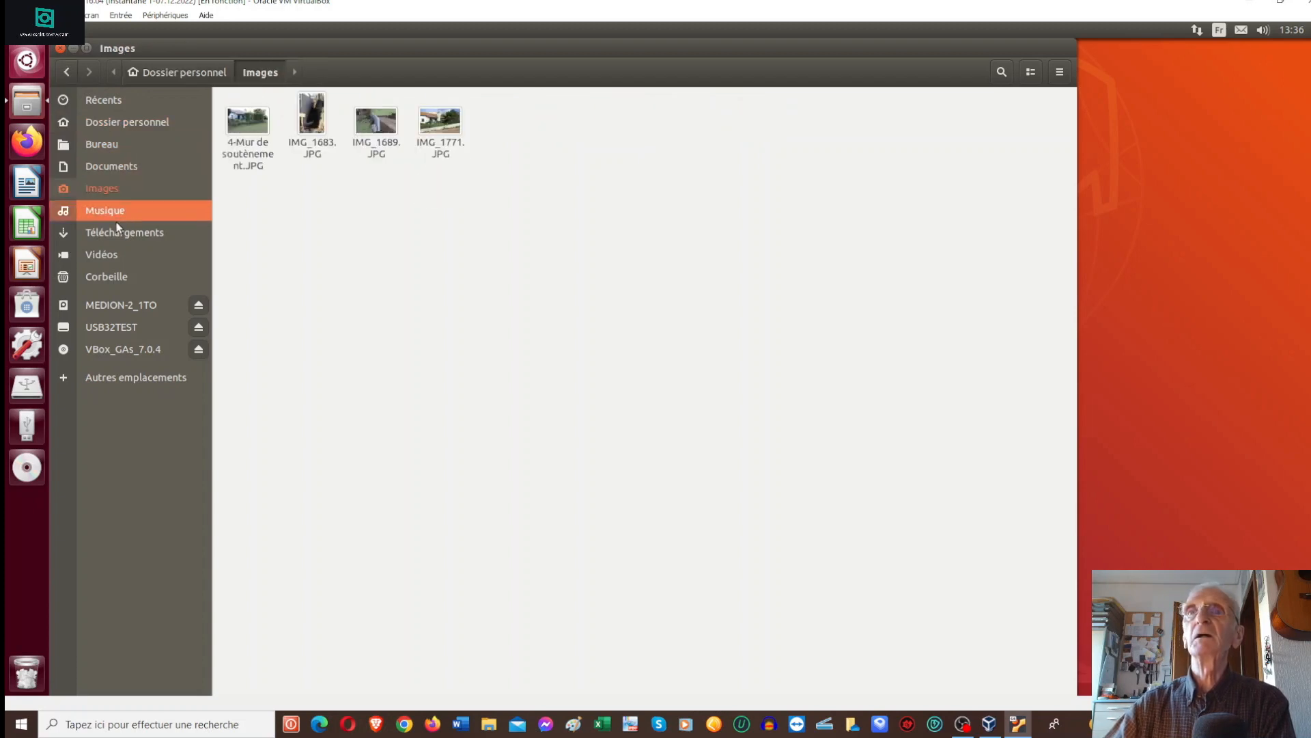
{"action": "left_click", "coordinate": [113, 211]}
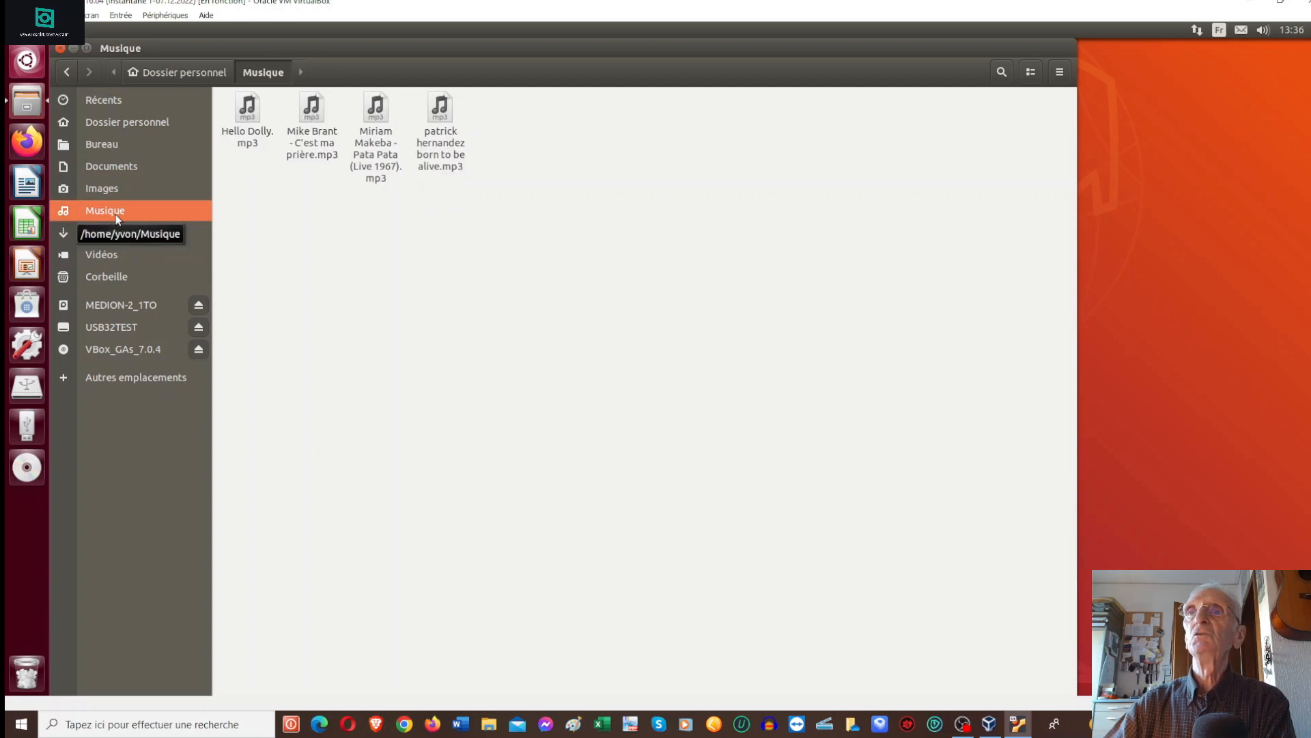
{"action": "left_click", "coordinate": [116, 235]}
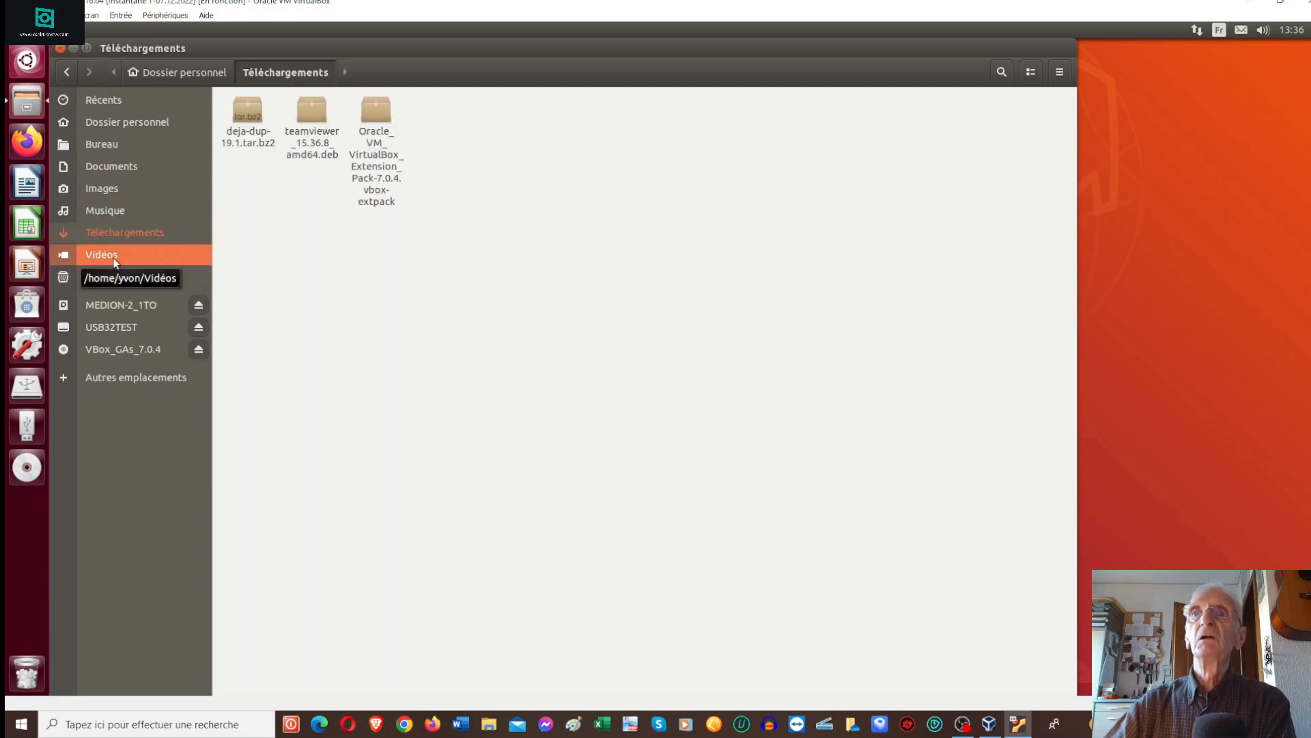
{"action": "left_click", "coordinate": [113, 257]}
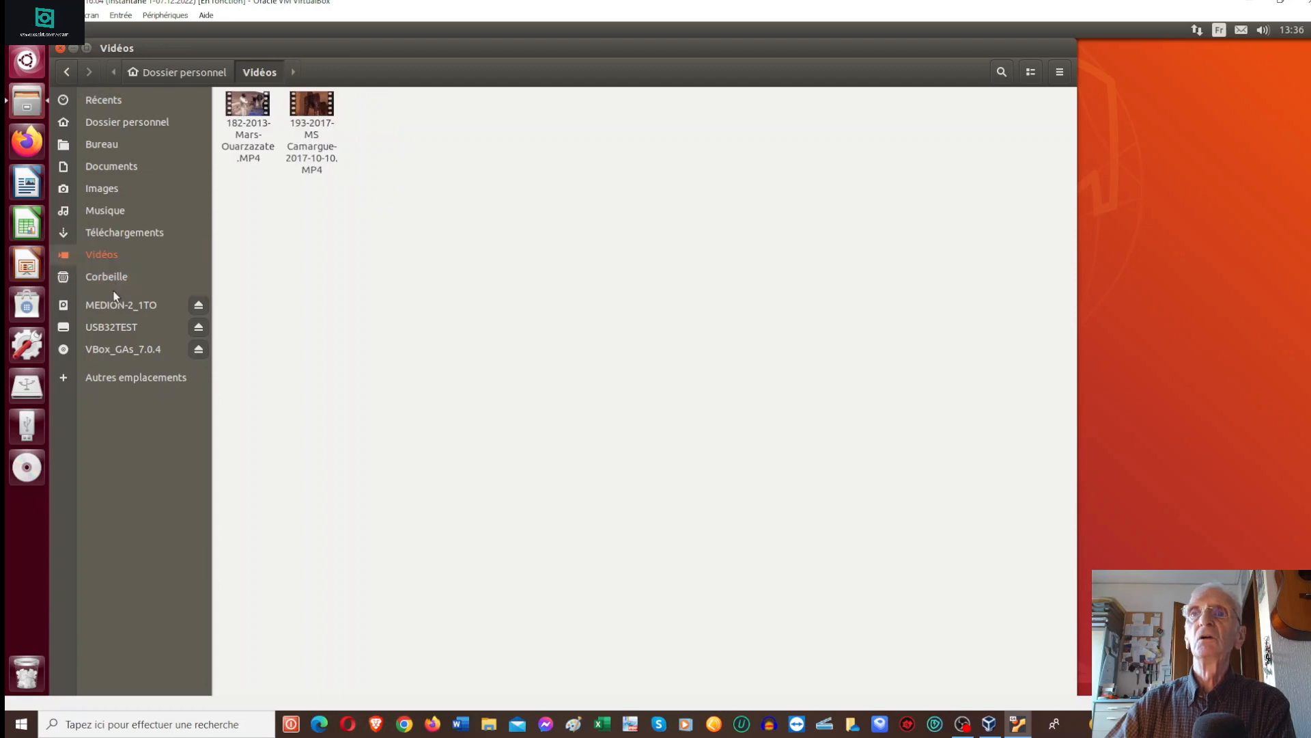
{"action": "left_click", "coordinate": [113, 277]}
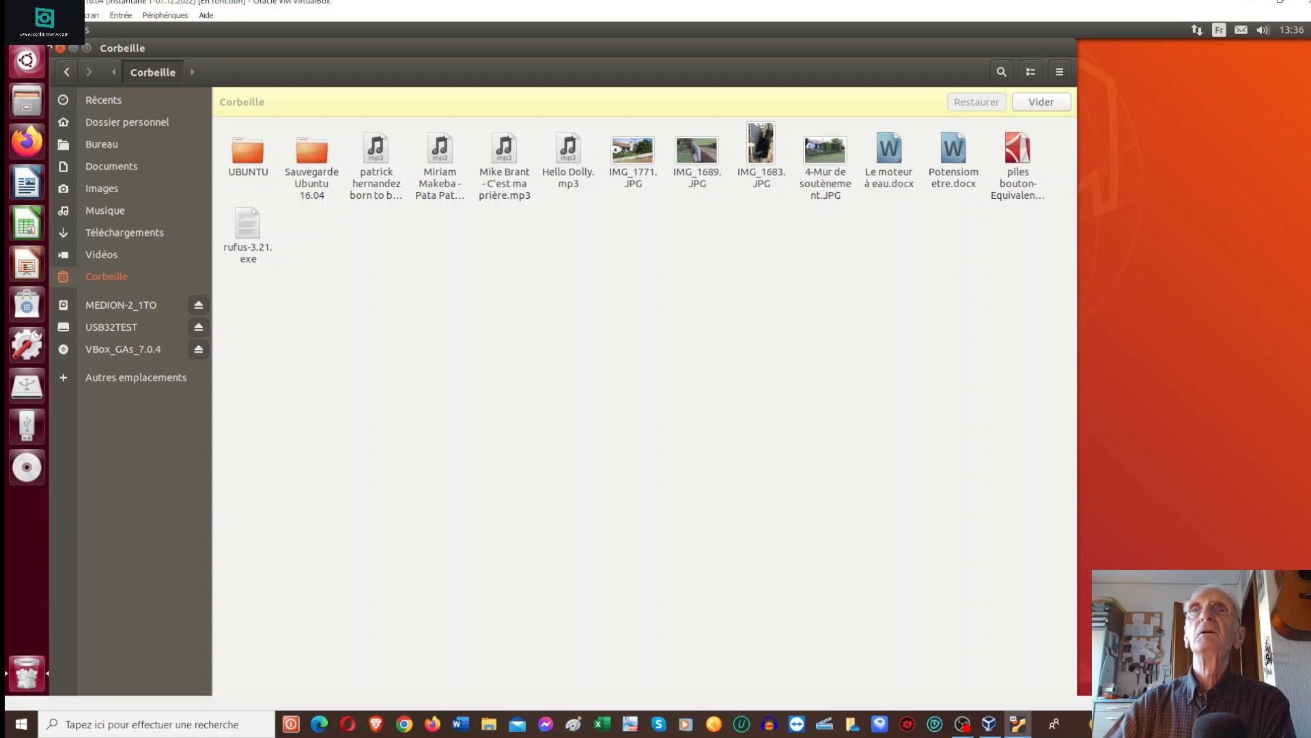
{"action": "left_click", "coordinate": [60, 50]}
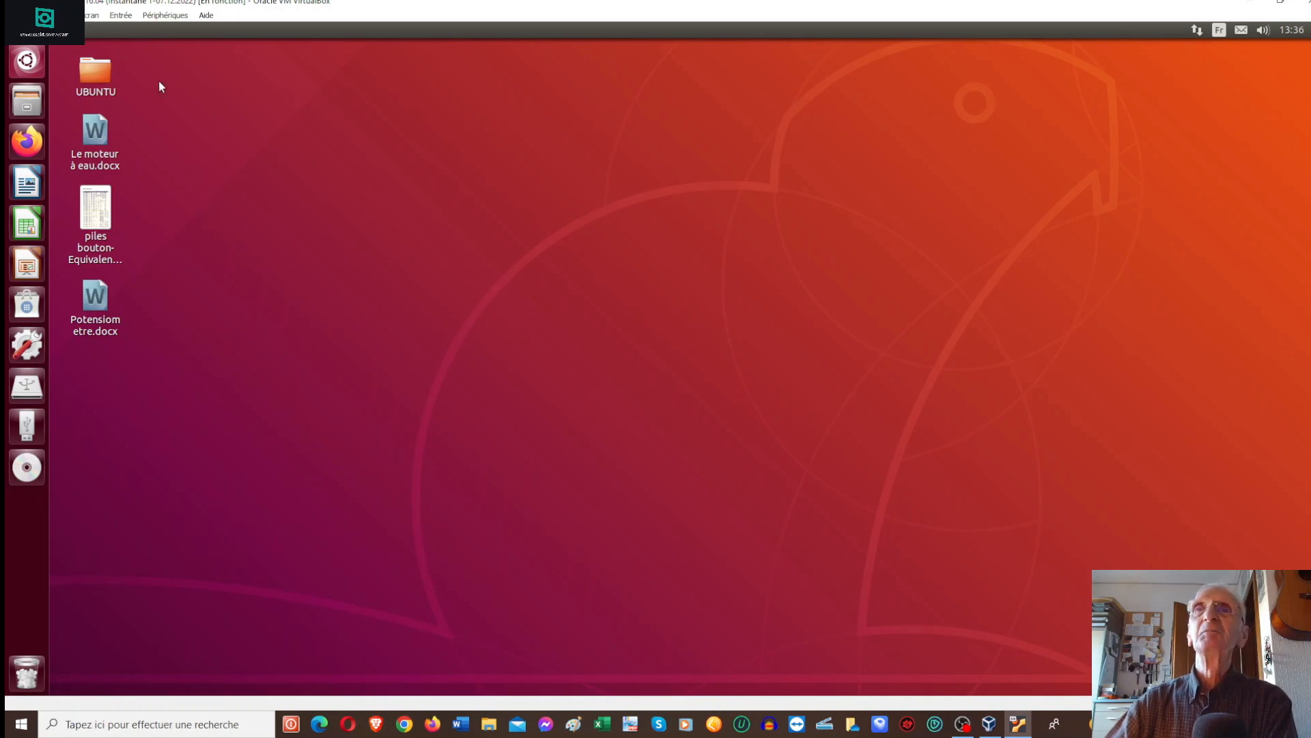
- Power off the virtual machine with 'Éteindre la machine' and return to the VirtualBox machine list
{"action": "left_click", "coordinate": [17, 15]}
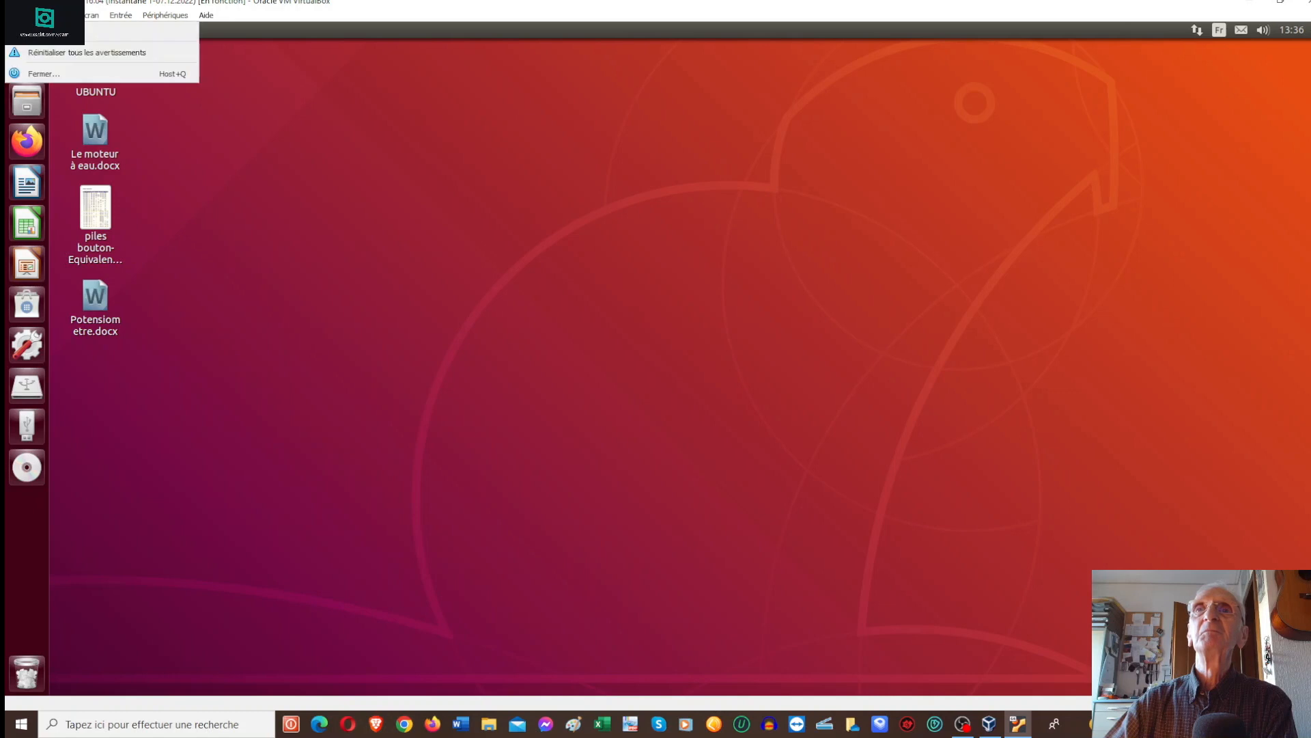
{"action": "left_click", "coordinate": [39, 74]}
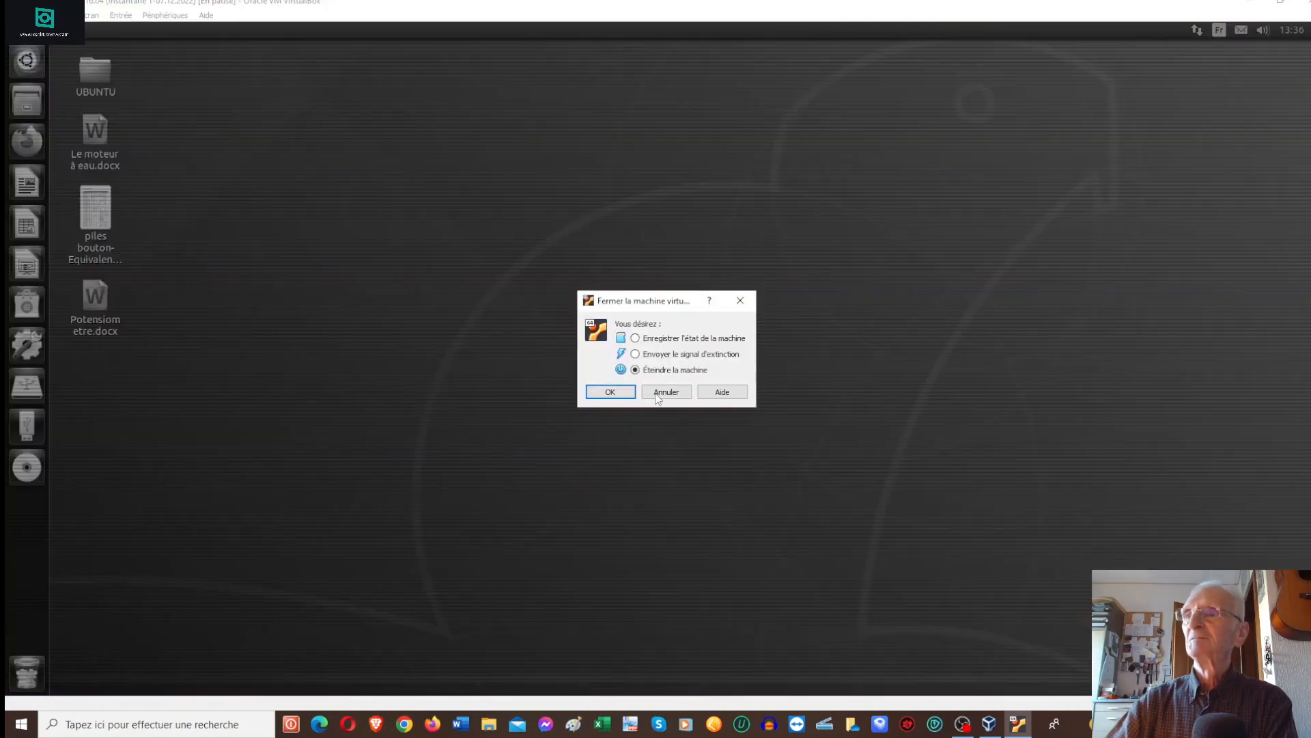
{"action": "left_click", "coordinate": [615, 394]}
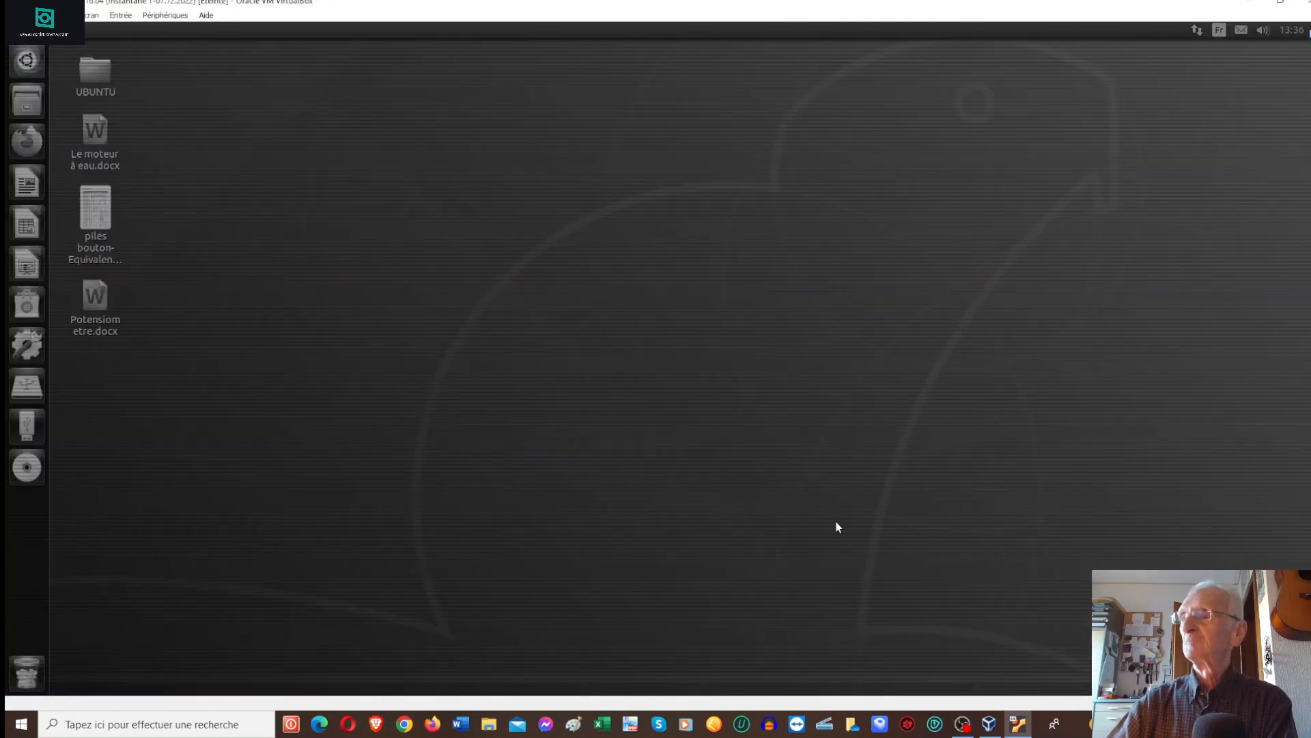
{"action": "left_click", "coordinate": [989, 724]}
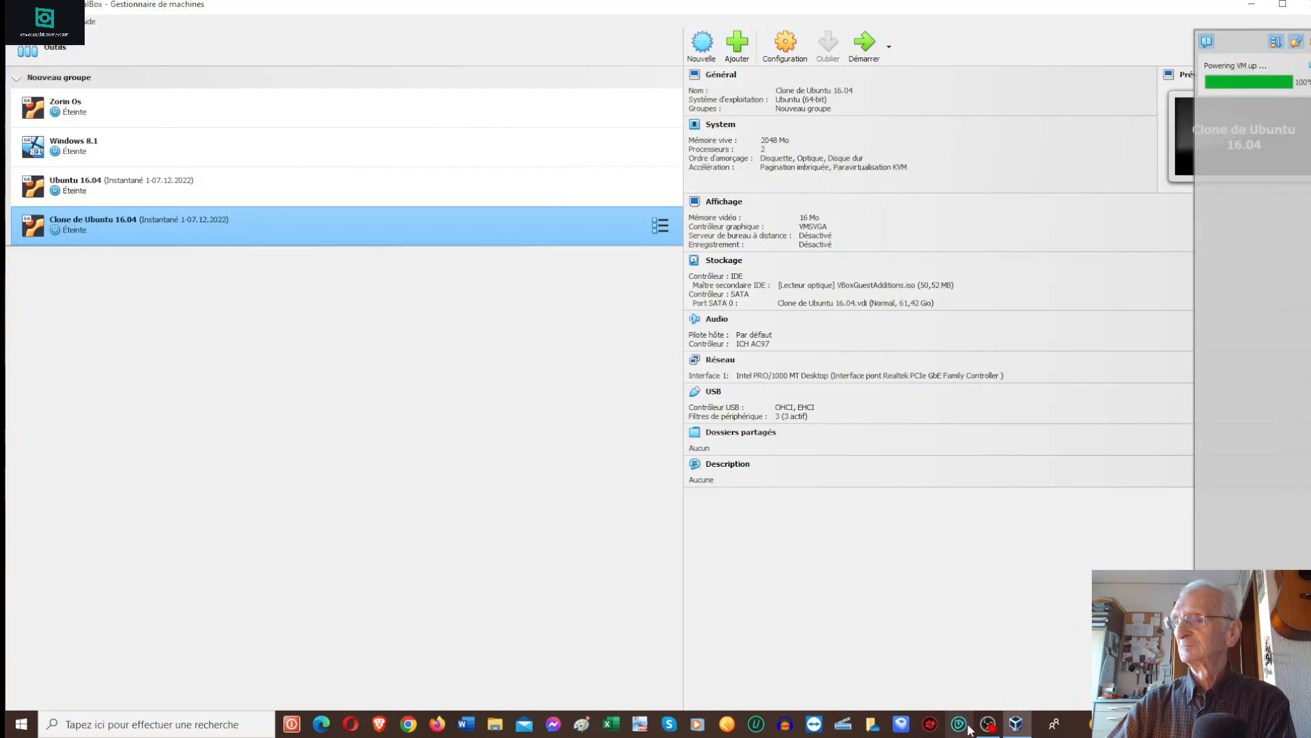